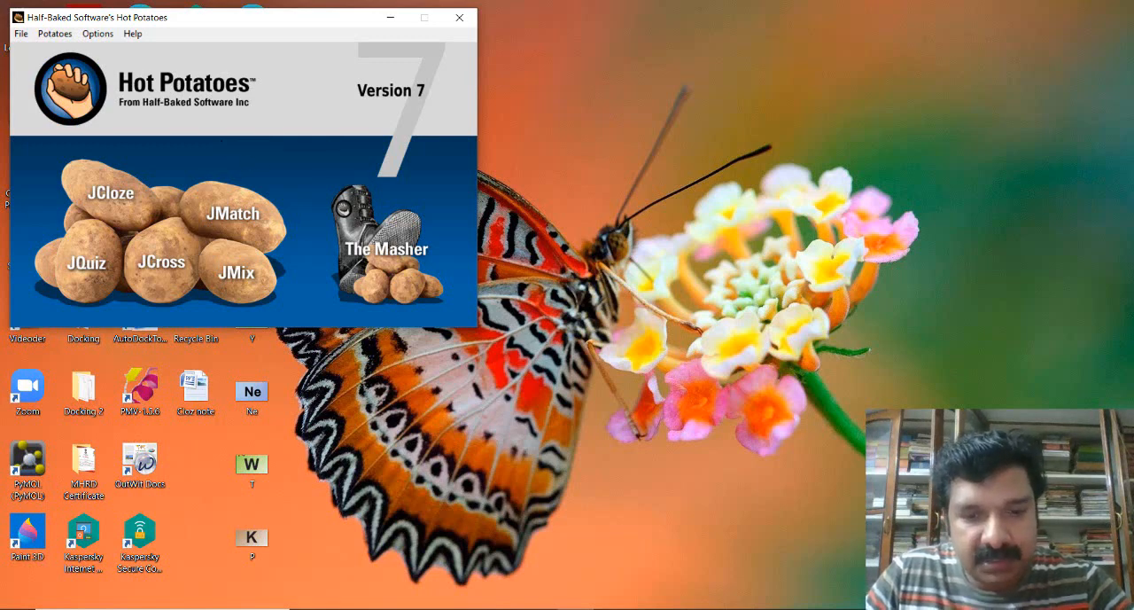
- Switch to Chrome and search Google for "Hot potatoes"
left_click(538, 609)
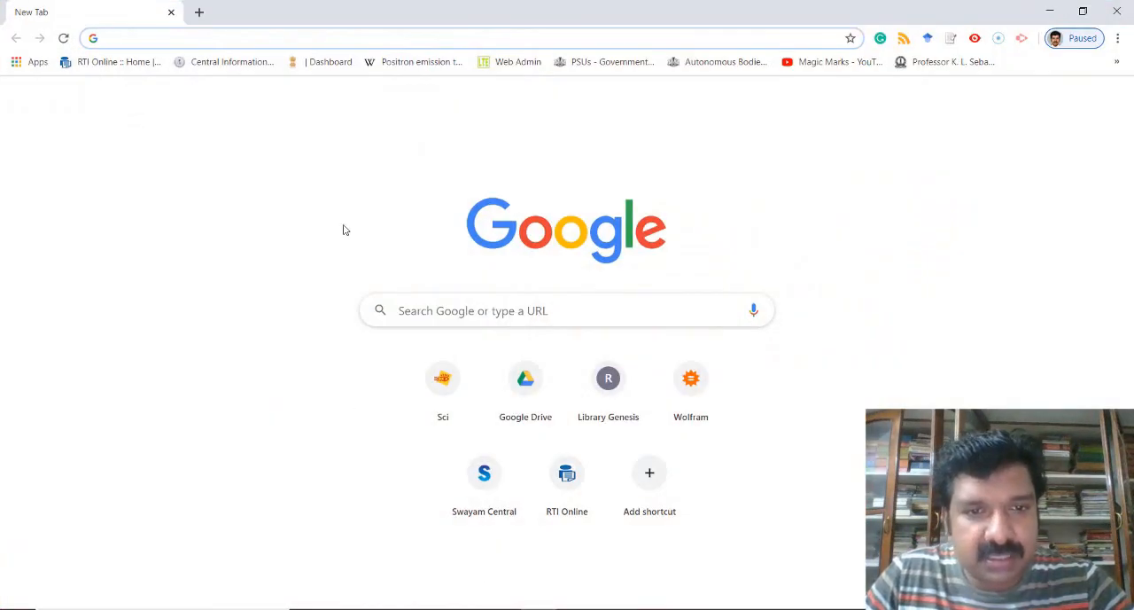
left_click(443, 312)
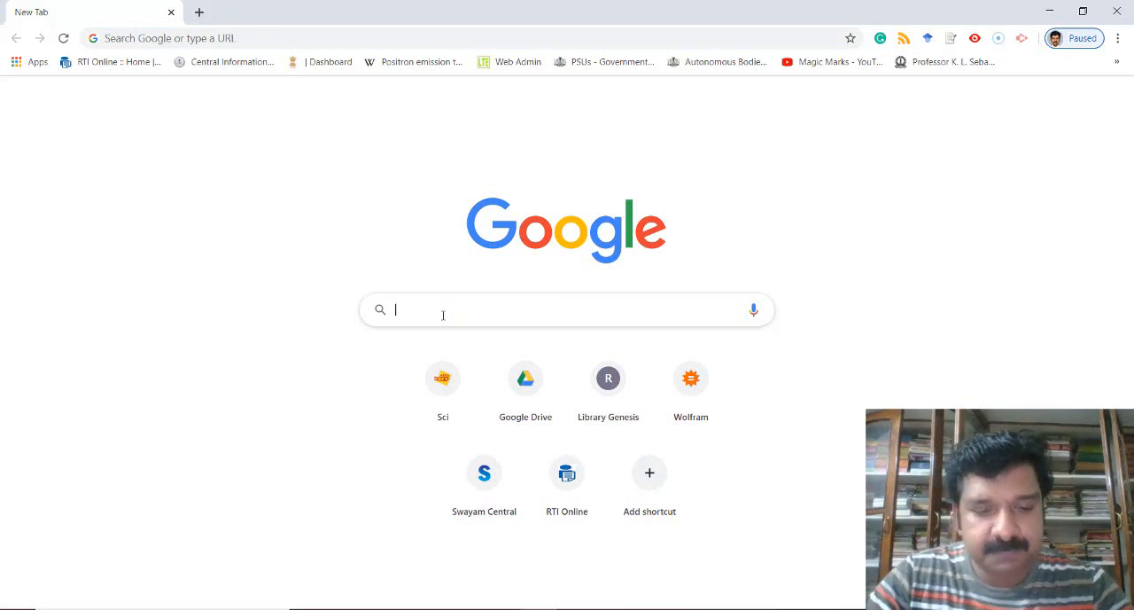
type("Hot ")
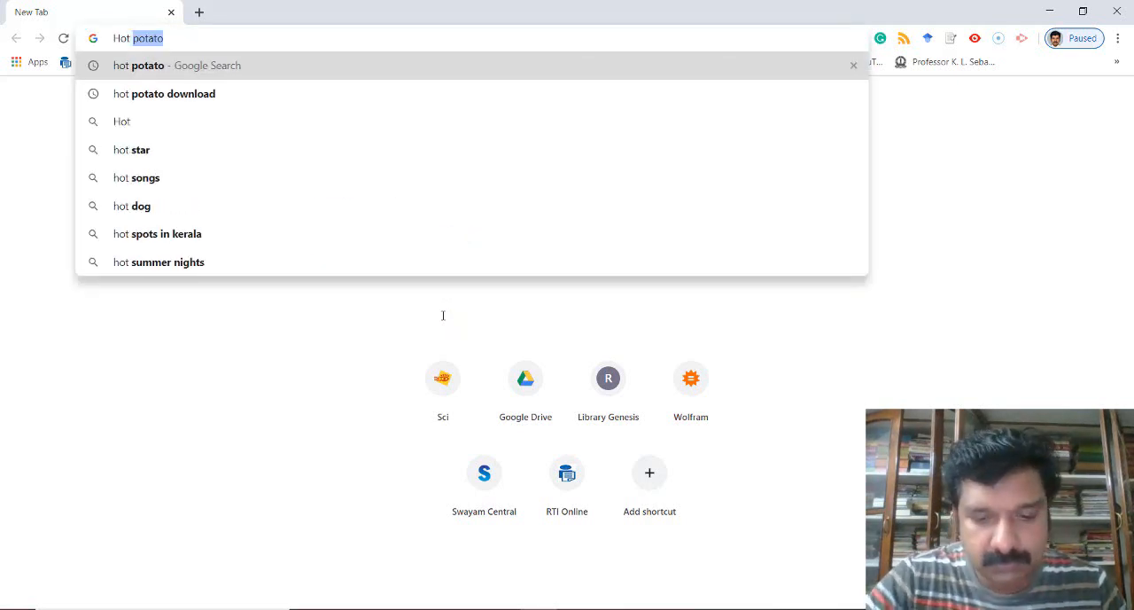
type("potat")
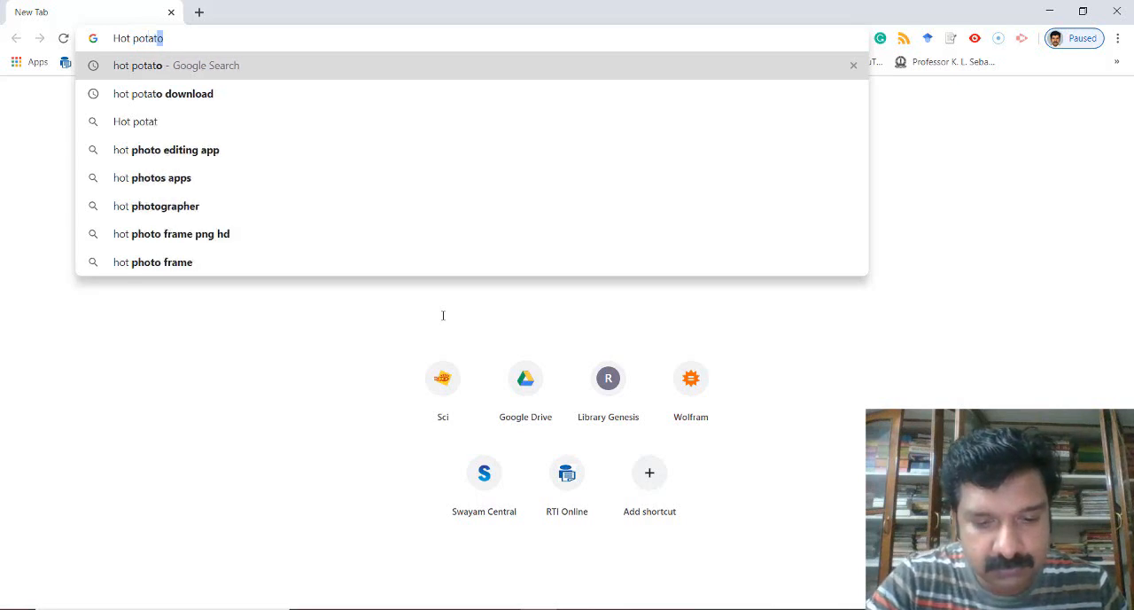
type("oes")
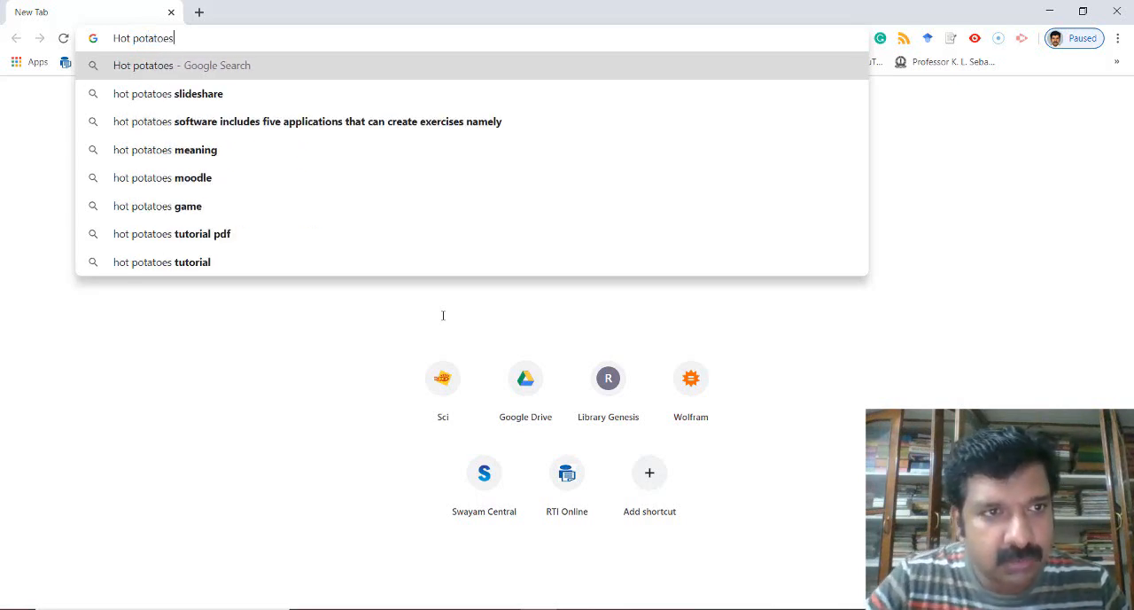
key("Return")
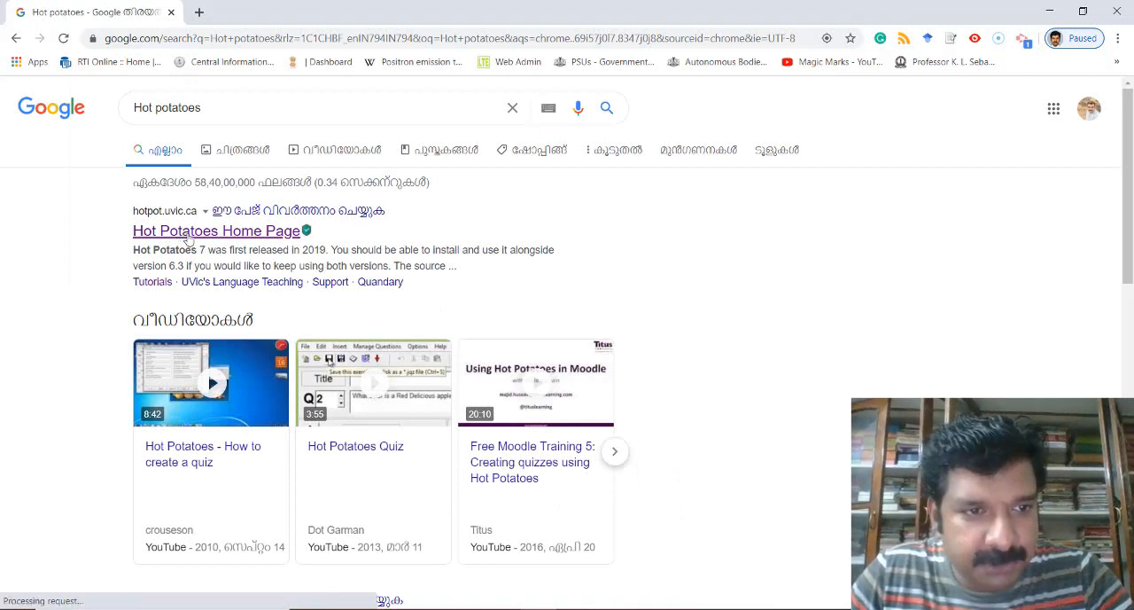
- Open the Hot Potatoes Home Page result and examine its Downloads section for the available installers
left_click(188, 234)
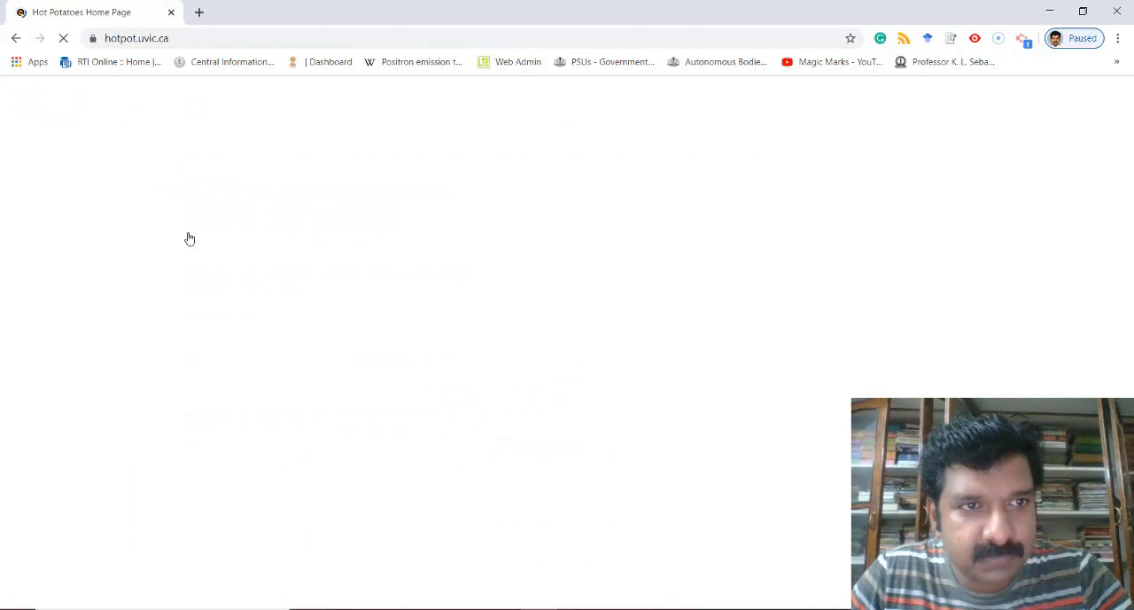
scroll(403, 230, "down", 3)
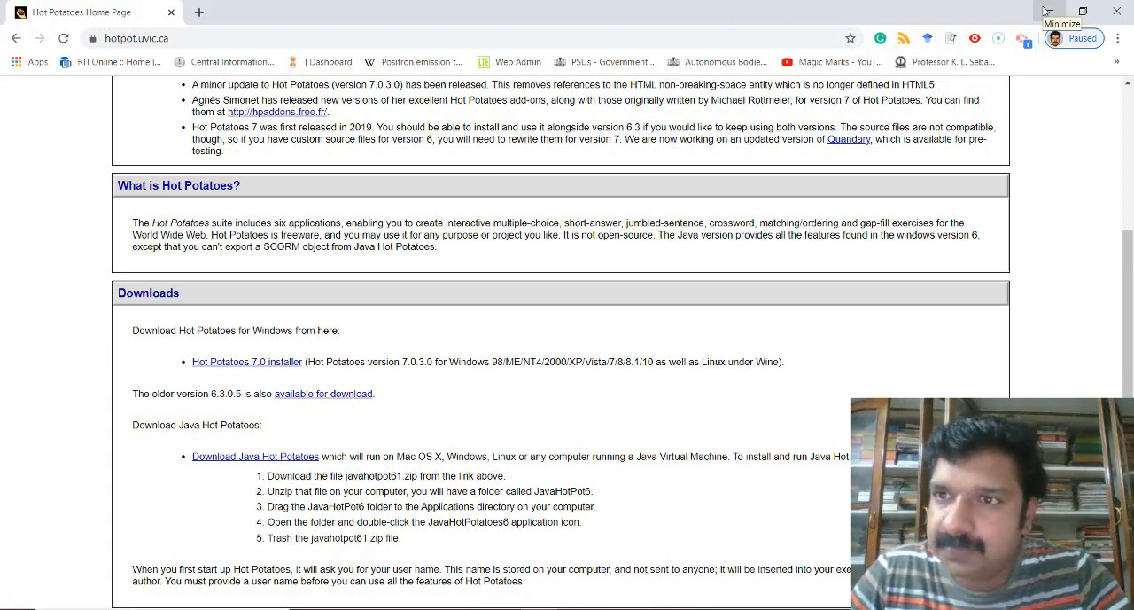
left_click(1113, 6)
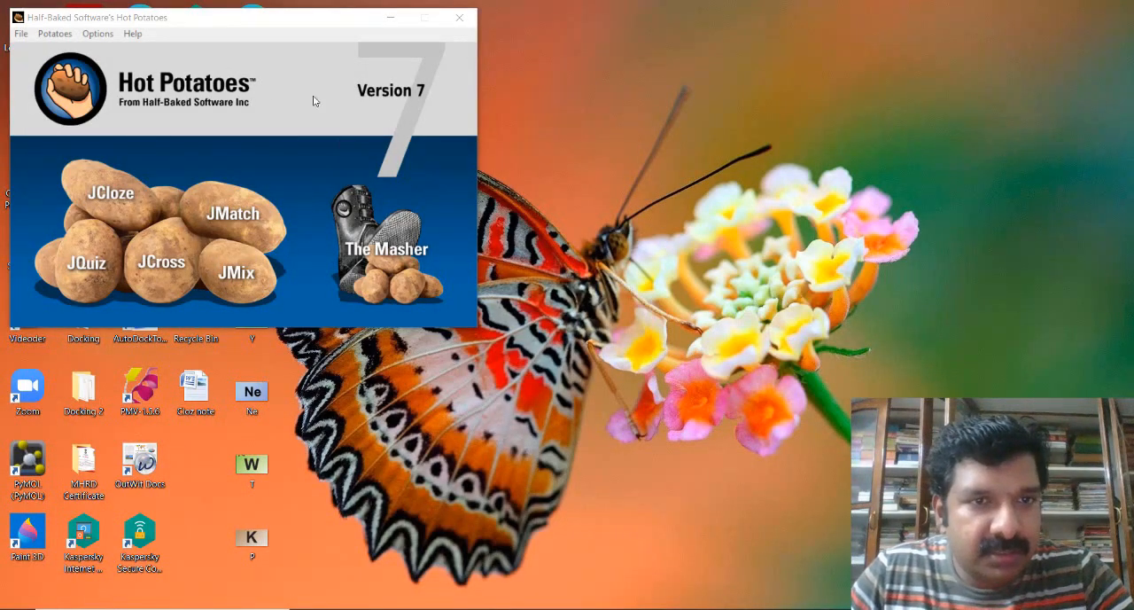
- Close Hot Potatoes, relaunch version 7 from the desktop and start a new JCloze exercise
left_click(463, 17)
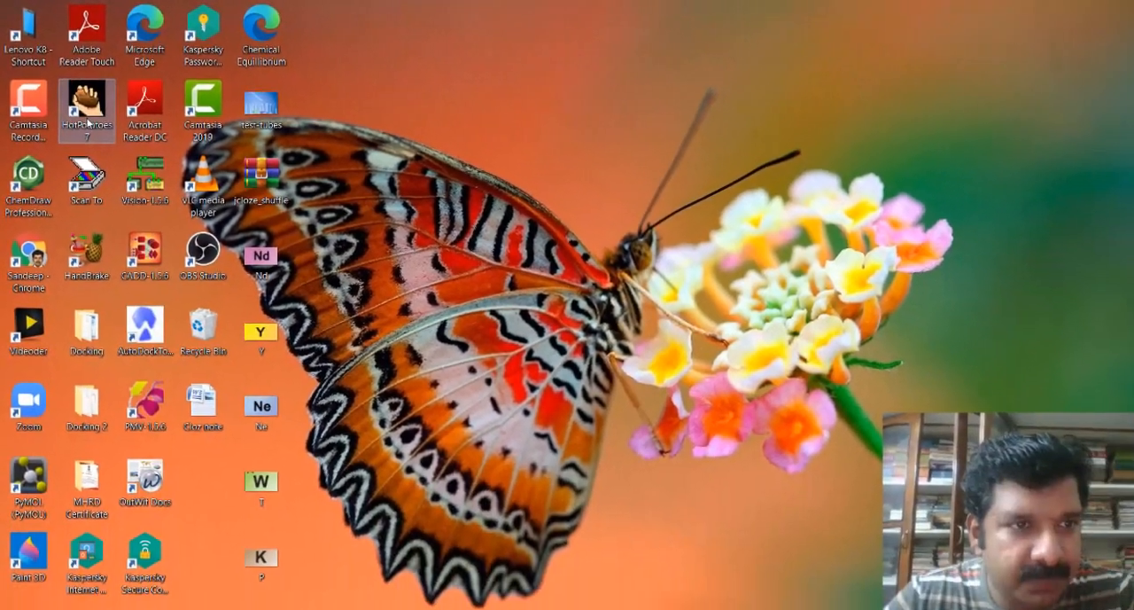
double_click(114, 160)
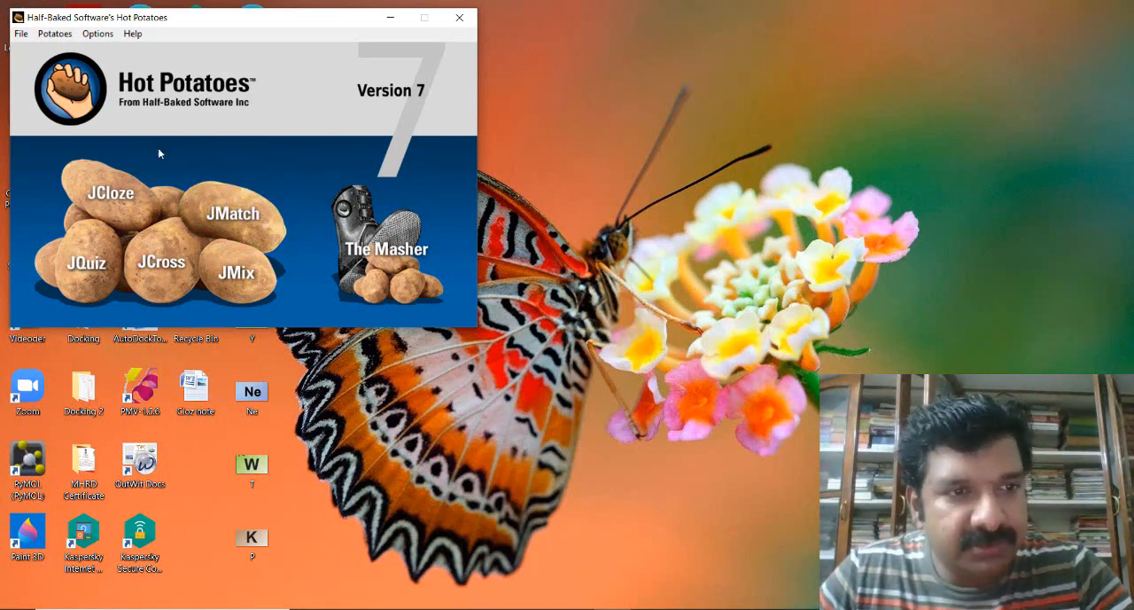
left_click(116, 198)
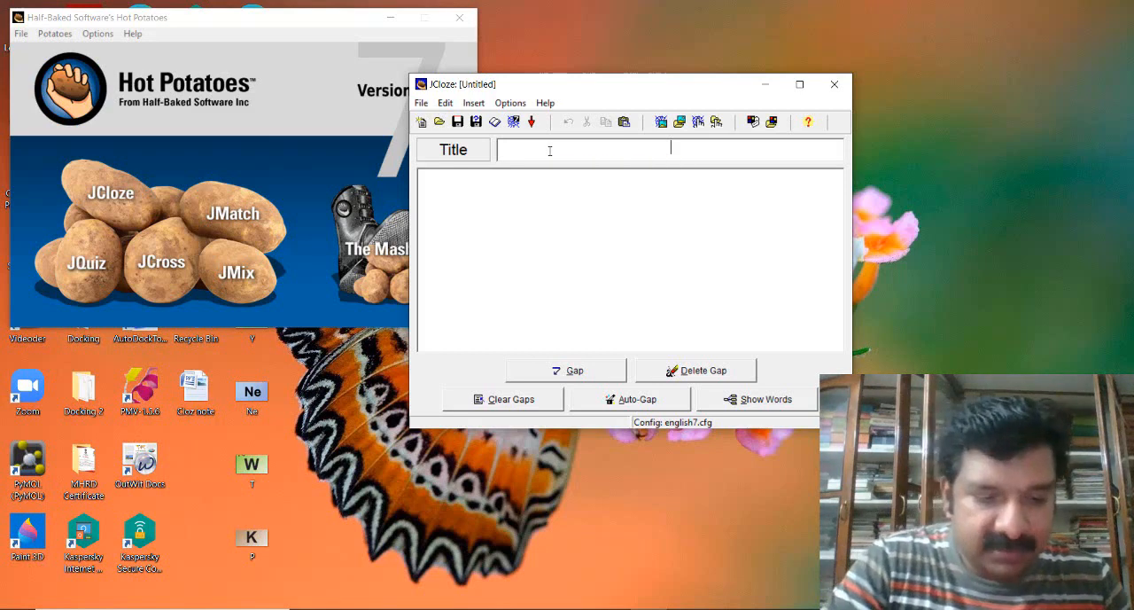
- Title the new cloze exercise "Chemical Equilibrium"
type("Chemical ")
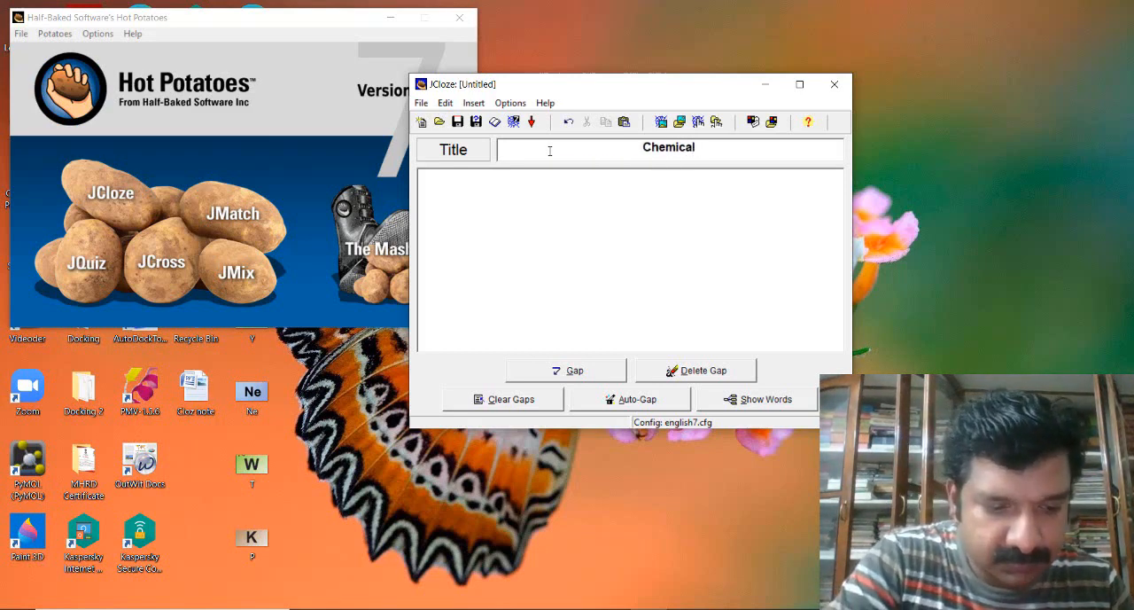
type("Equi")
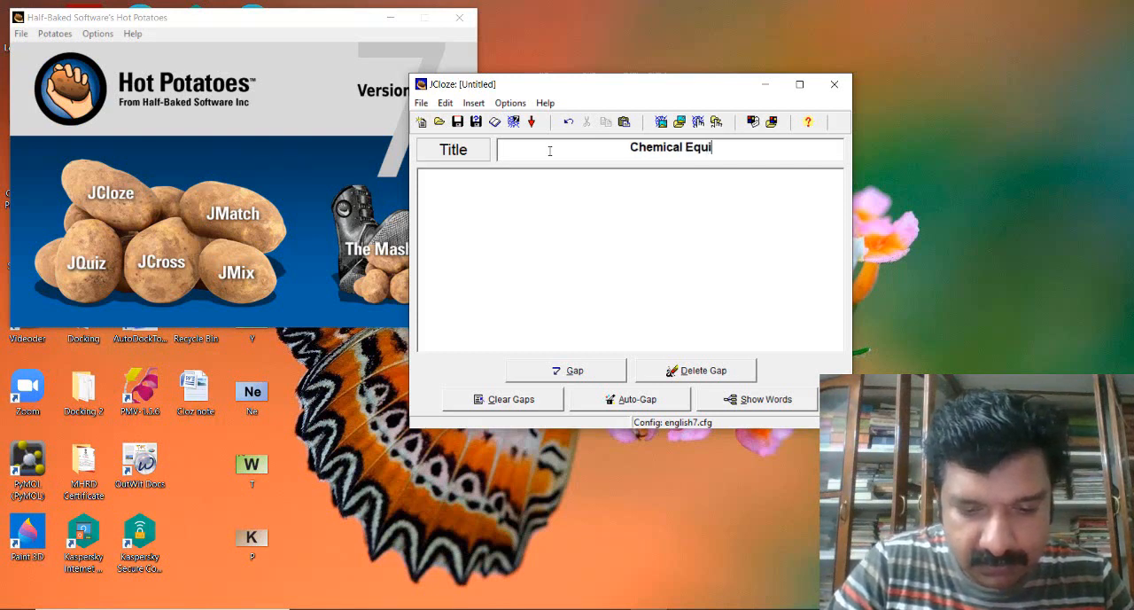
type("librium")
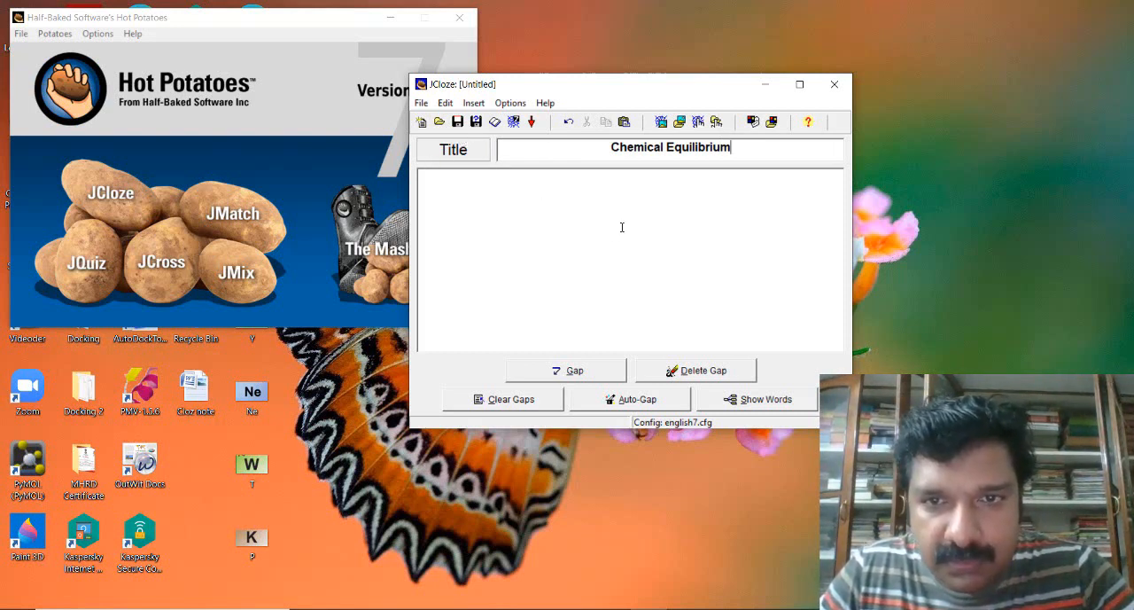
- Save the exercise to the Desktop as a JCloze file named Chemical
left_click(457, 126)
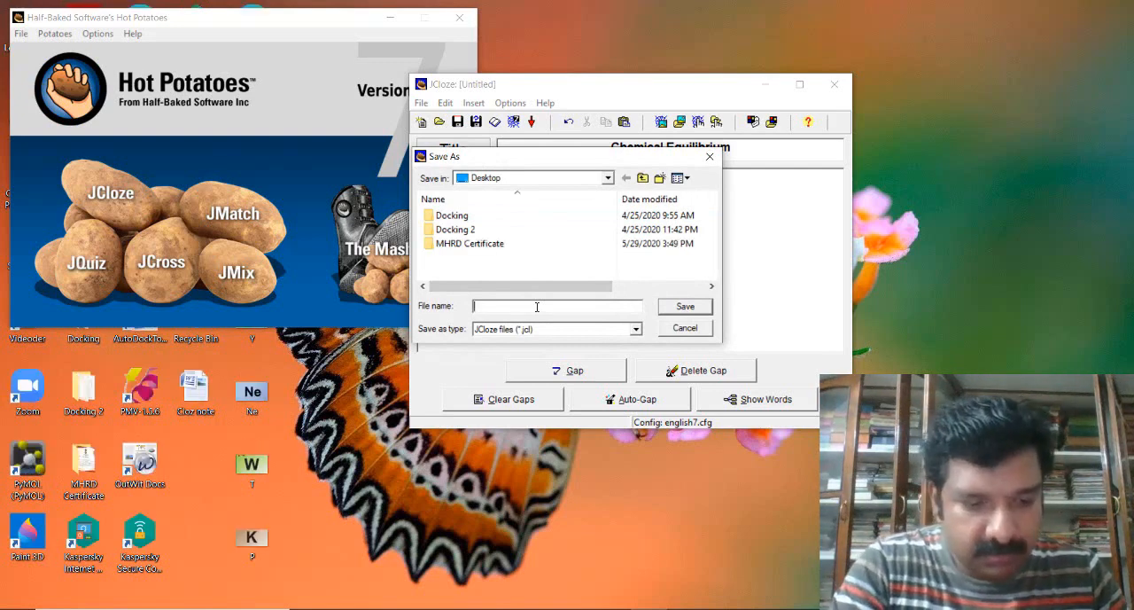
type("Ch")
type("e")
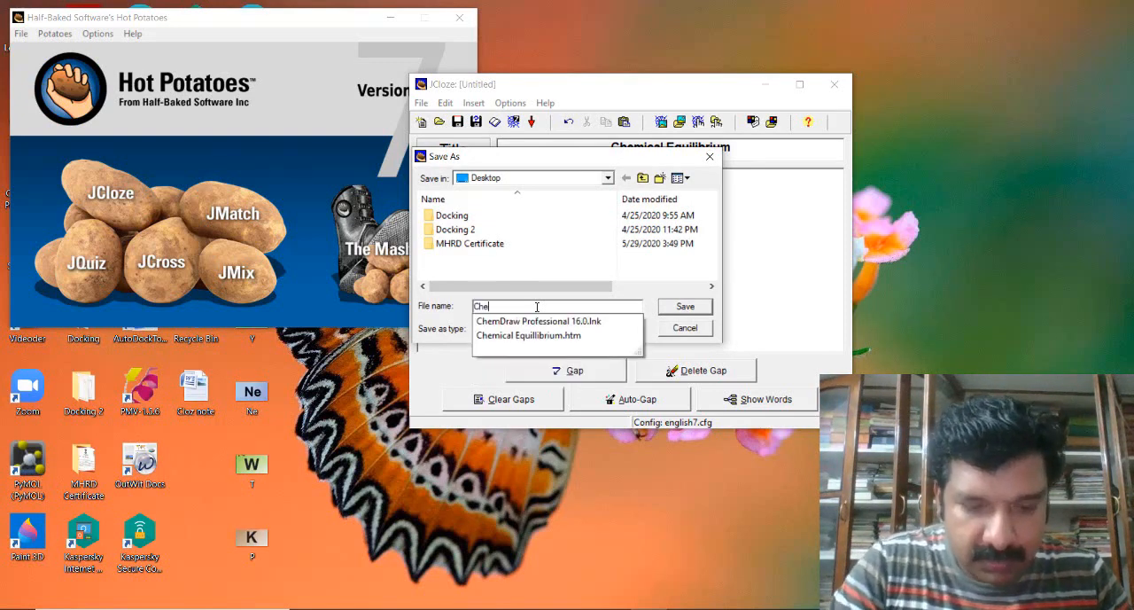
type("mic")
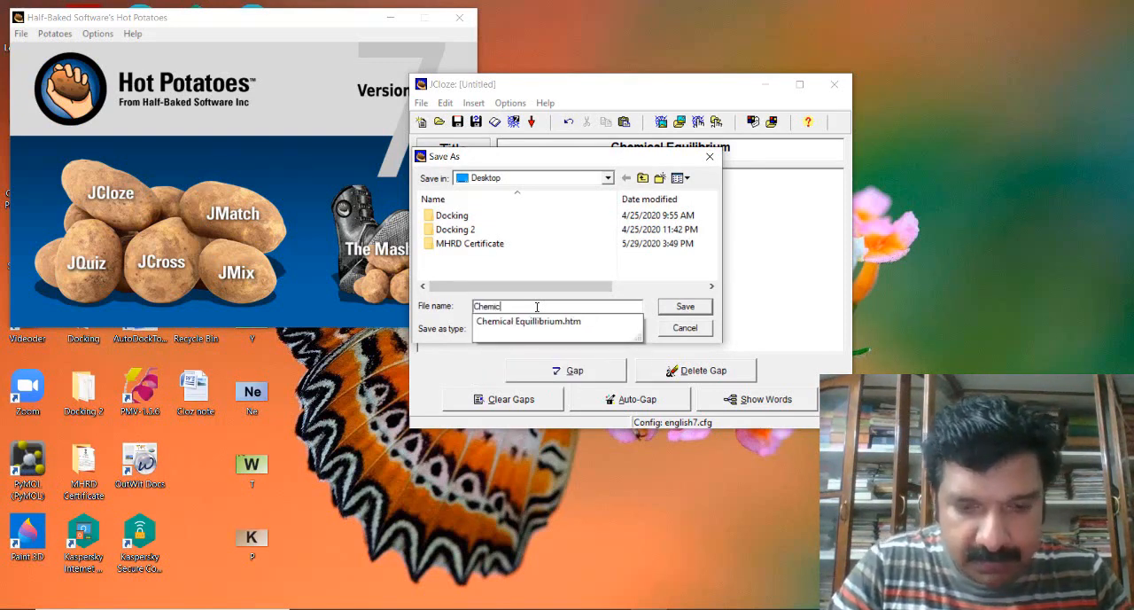
type("al")
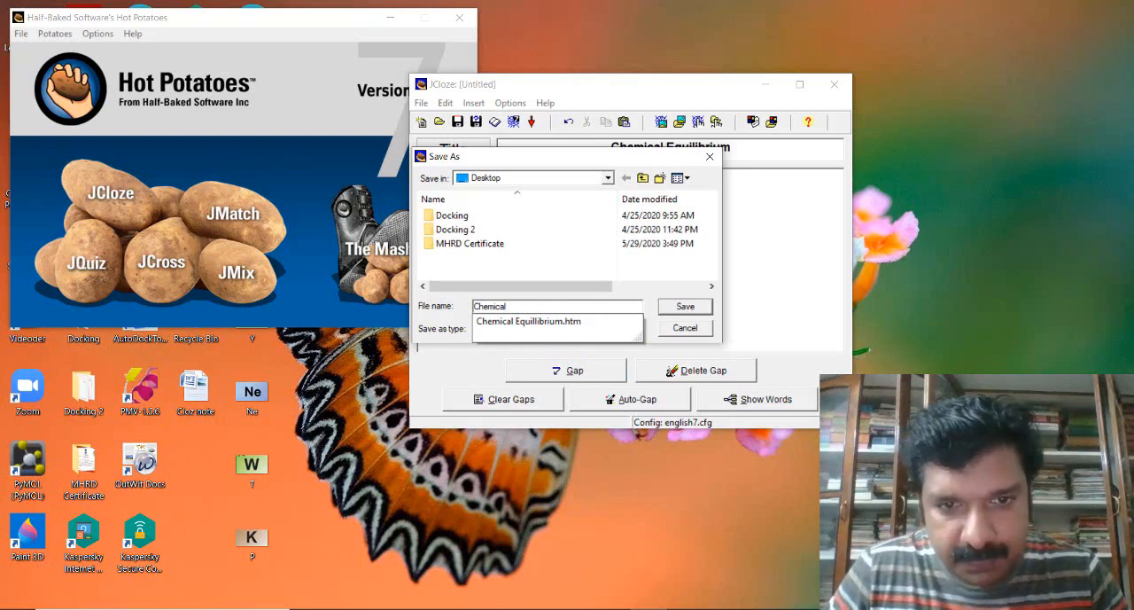
left_click(686, 307)
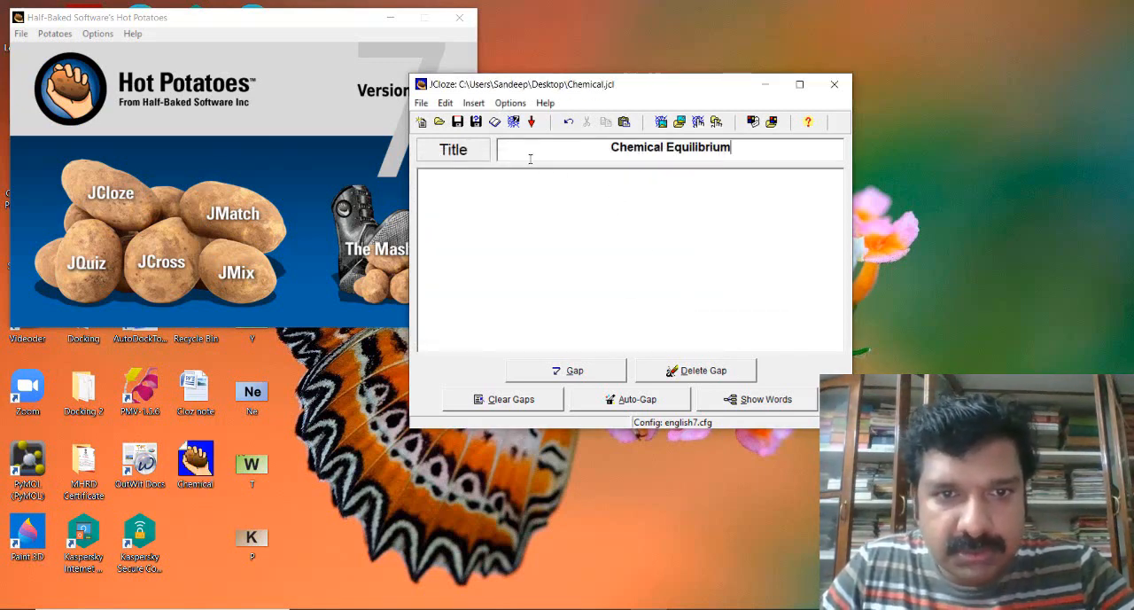
- Open the Cloz note document in Word from the desktop and copy its first paragraph, about Le Chatelier's principle
left_click(390, 18)
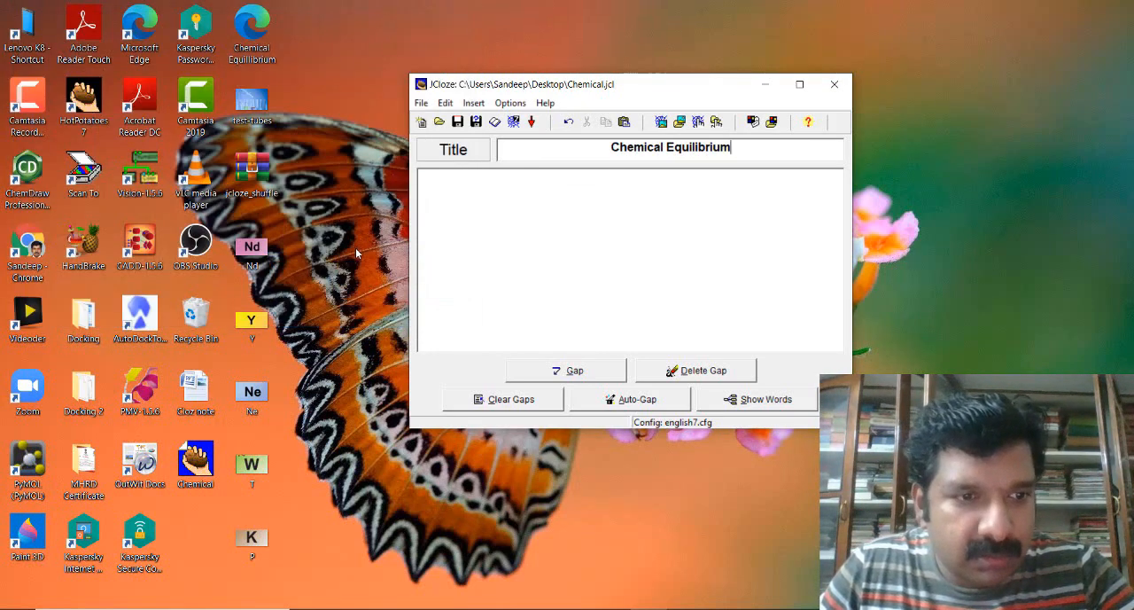
left_click(205, 400)
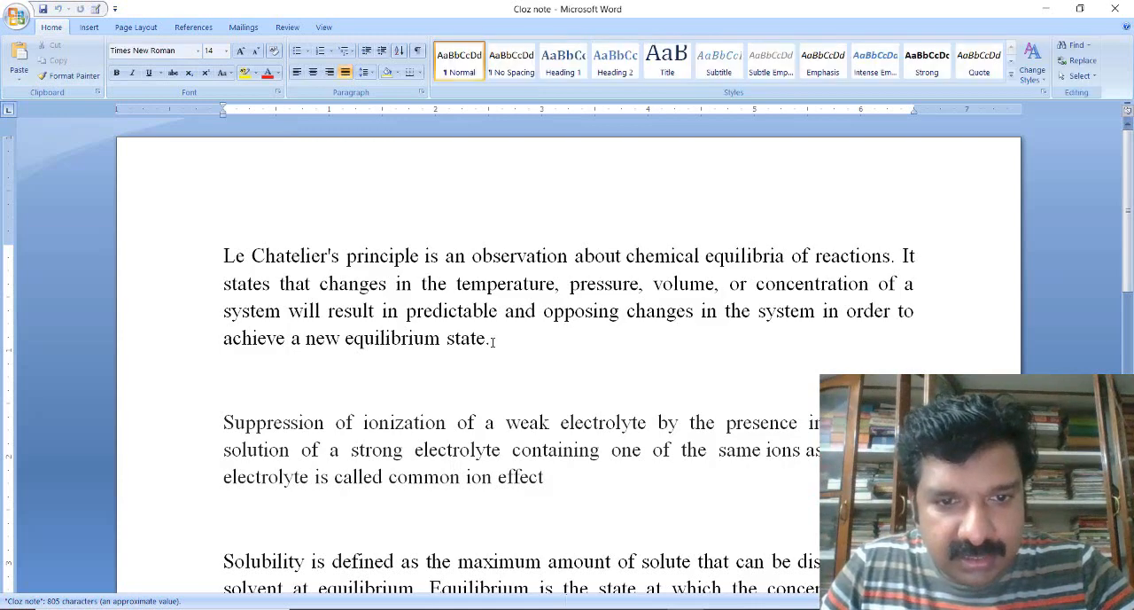
left_click_drag(487, 338, 239, 256)
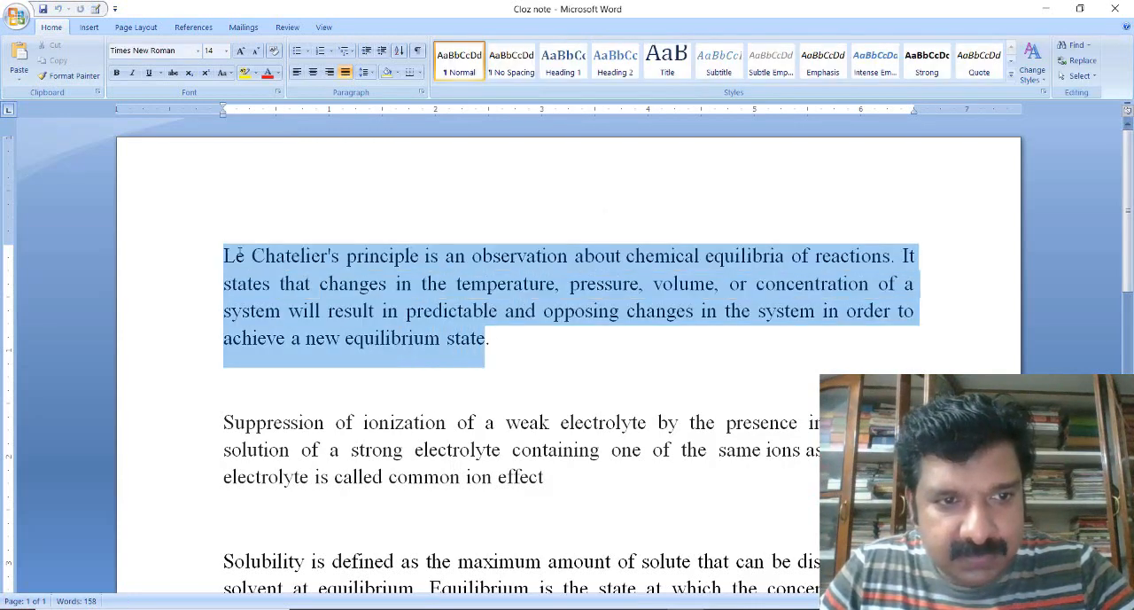
right_click(283, 257)
left_click(316, 289)
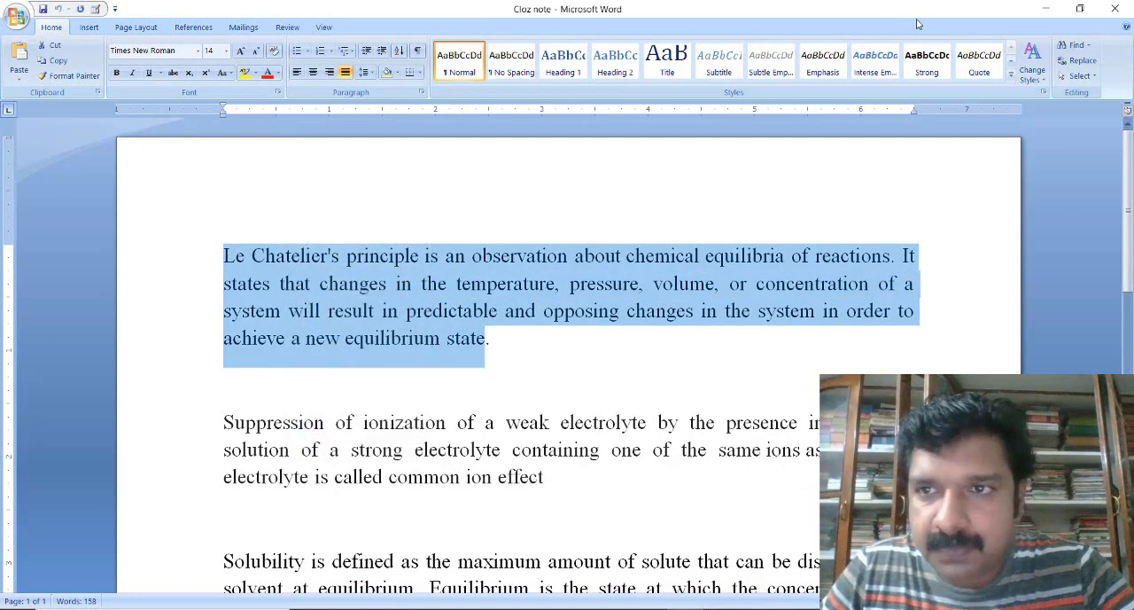
- Return to JCloze and paste the copied Le Chatelier's principle paragraph as the exercise text
left_click(1045, 8)
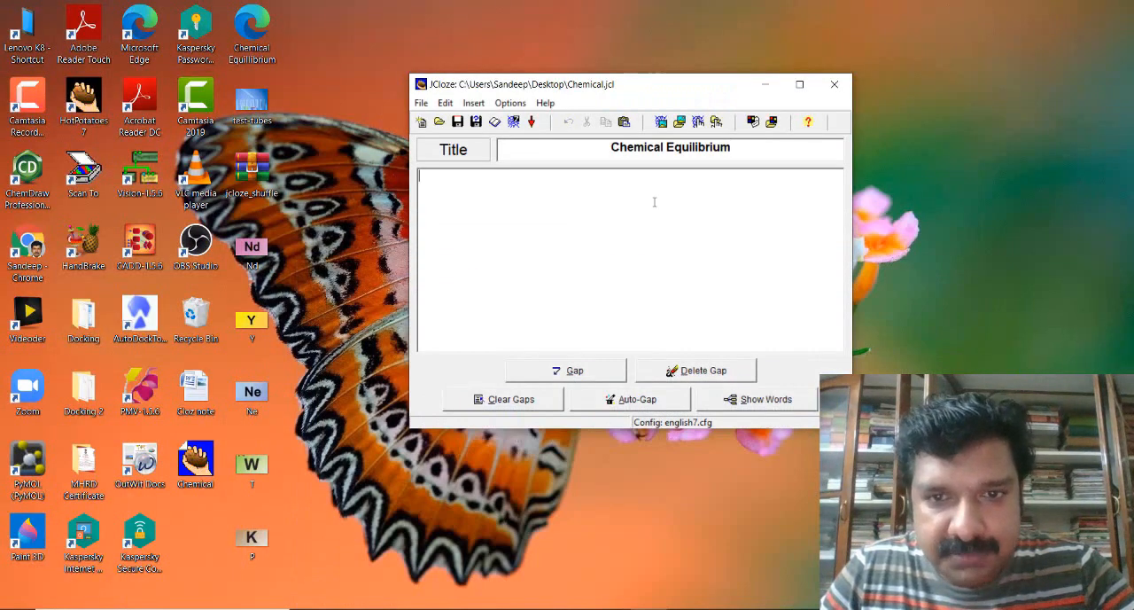
right_click(654, 202)
left_click(679, 238)
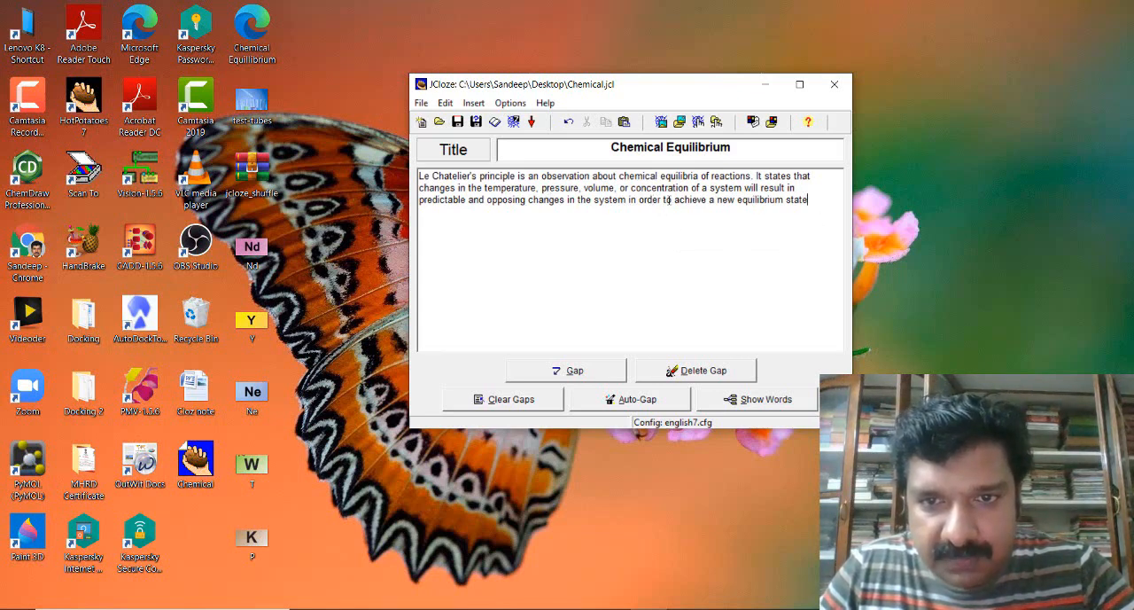
- Make "equilibria of reactions" a gap in the text, with "Chemical Equilibrium" as its first alternative correct answer
left_click_drag(752, 175, 660, 175)
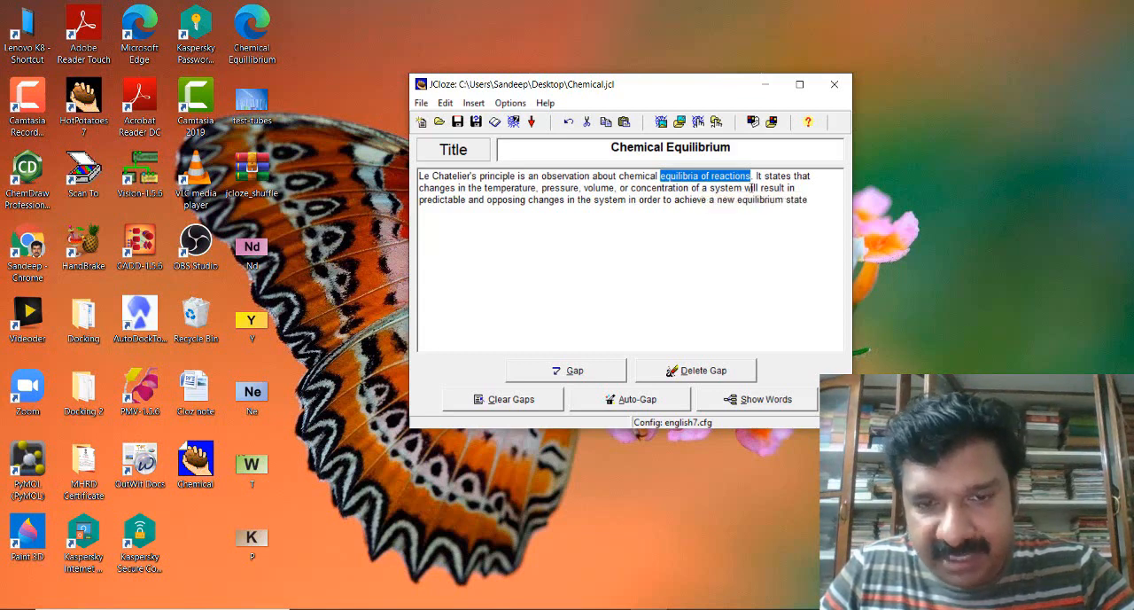
left_click(594, 373)
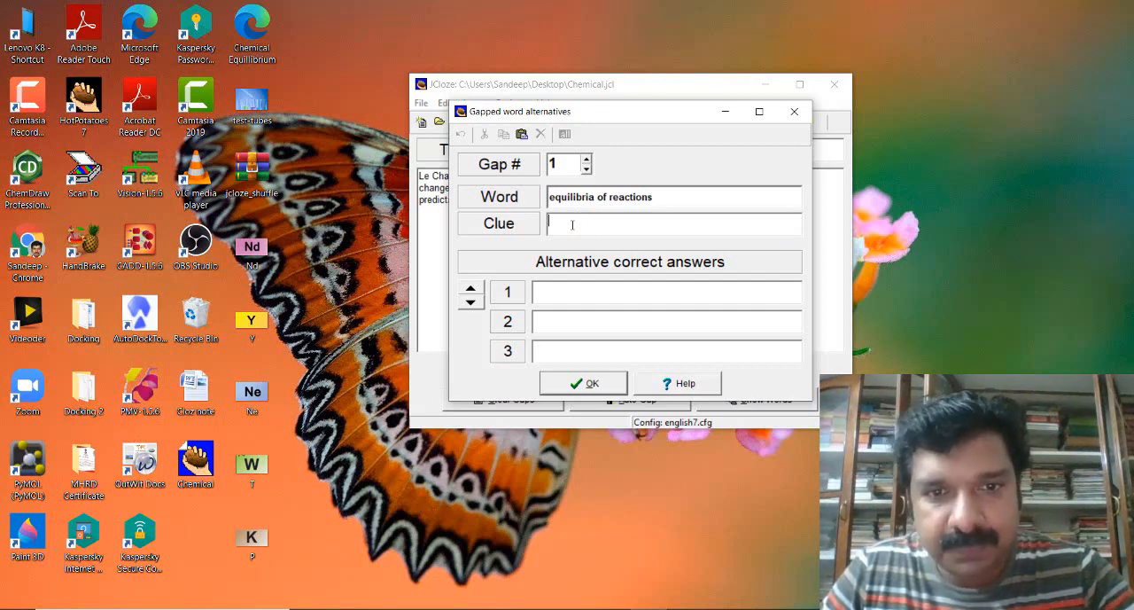
left_click(559, 302)
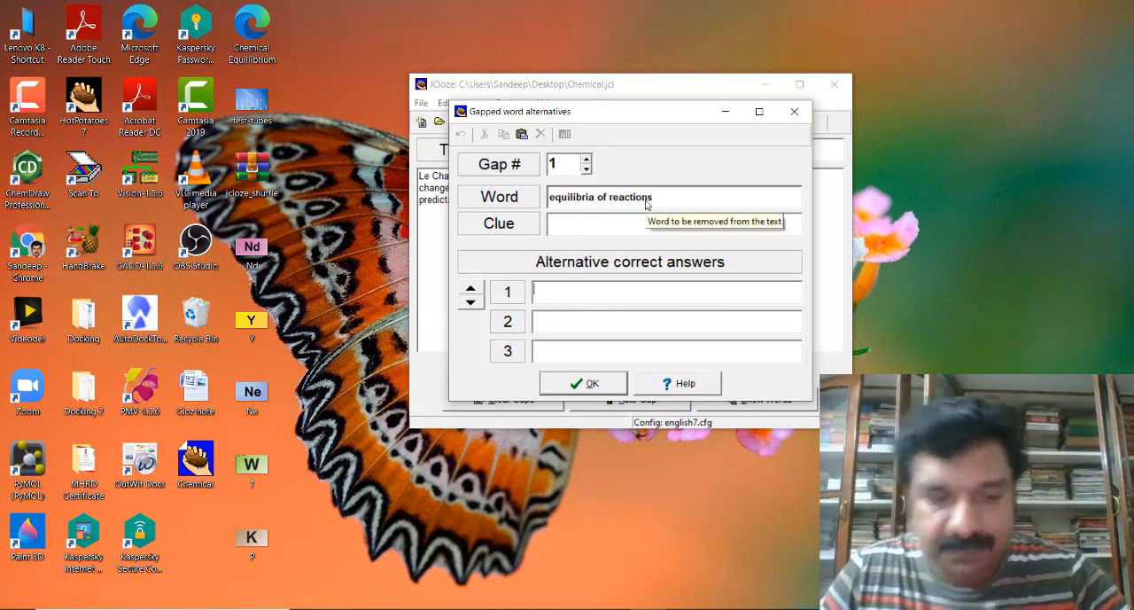
type("Ch")
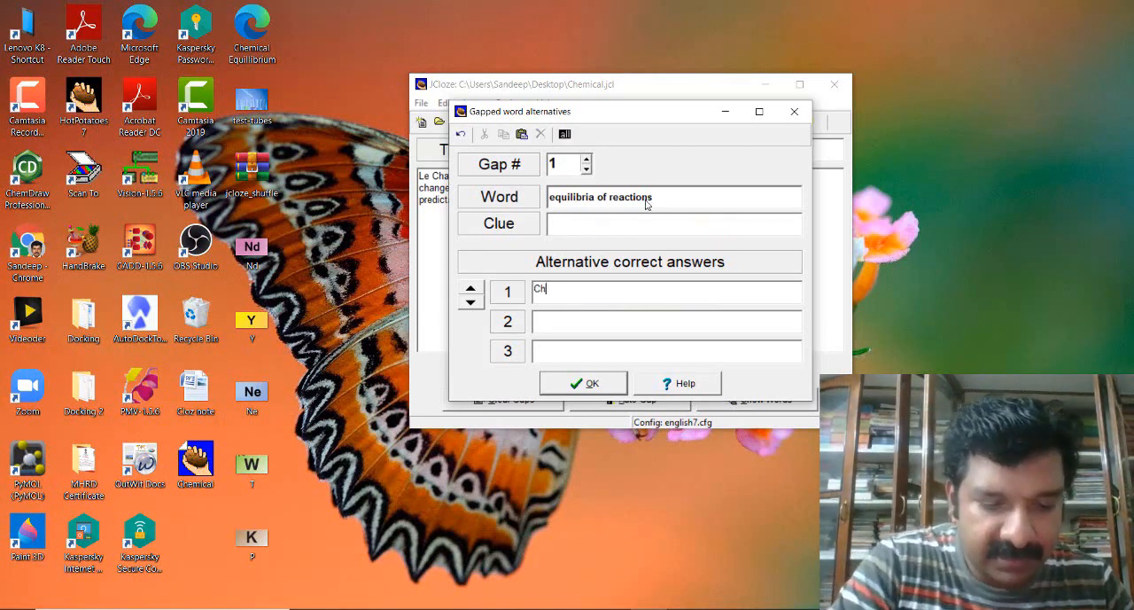
type("emical ")
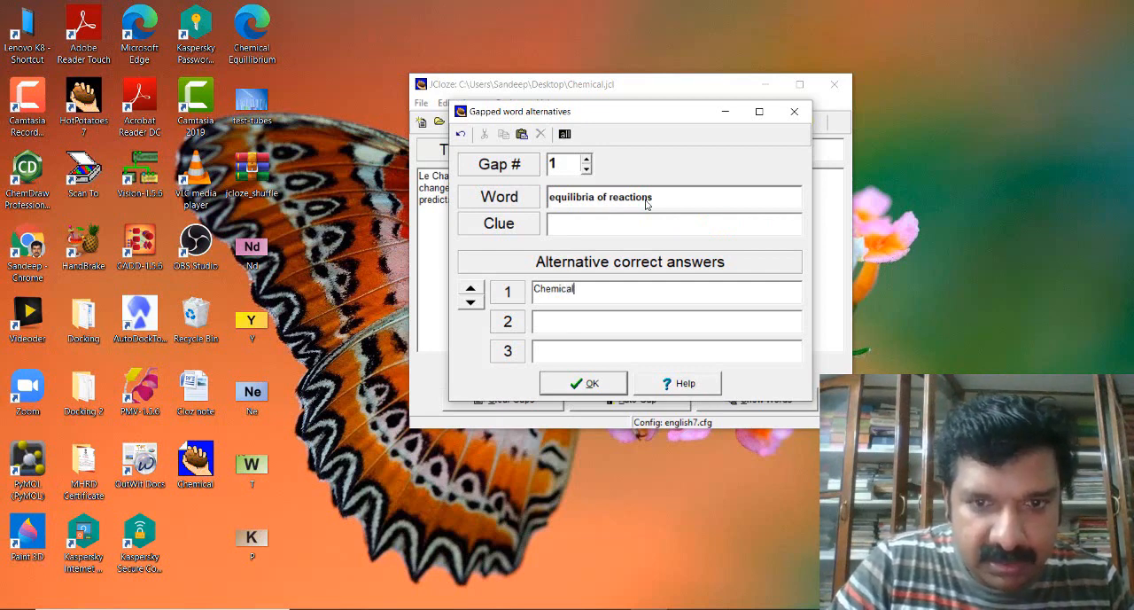
type("E")
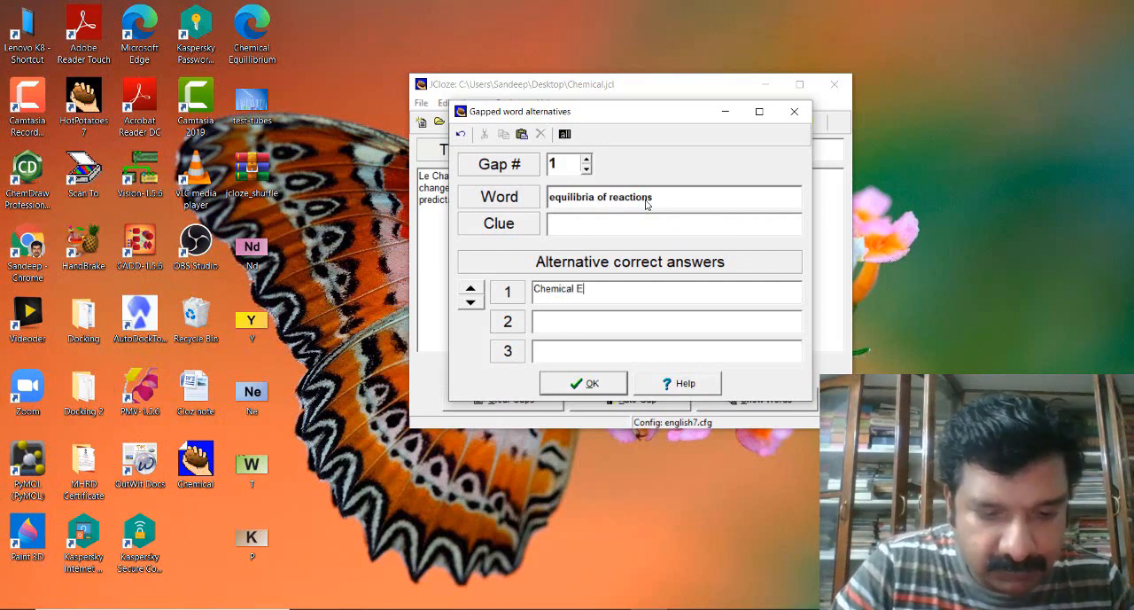
type("quilli")
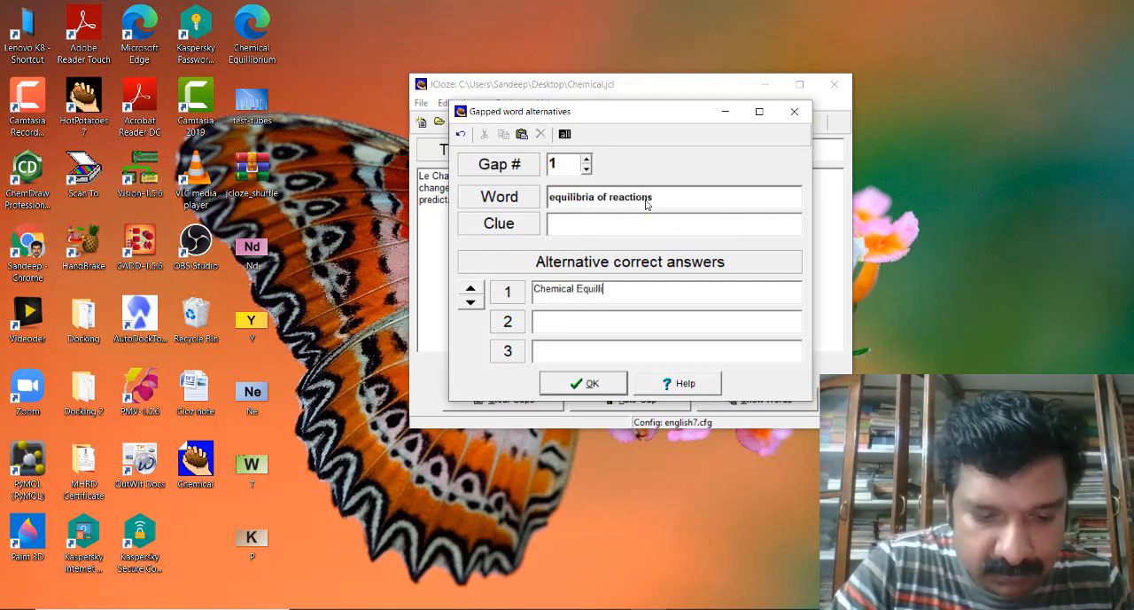
key("BackSpace")
key("BackSpace")
type("ibrium")
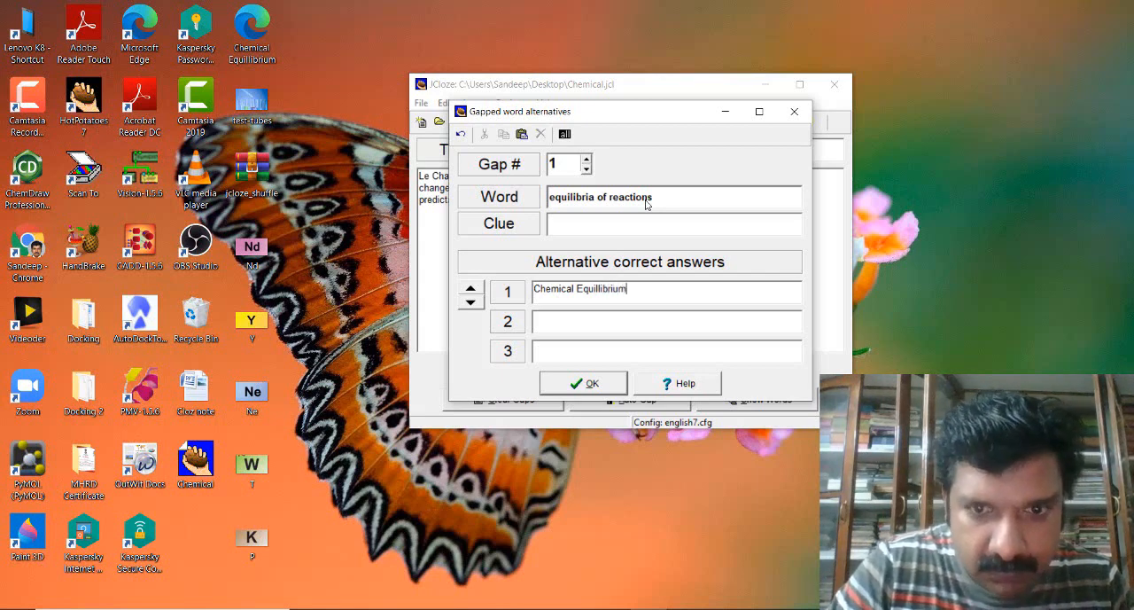
left_click(599, 385)
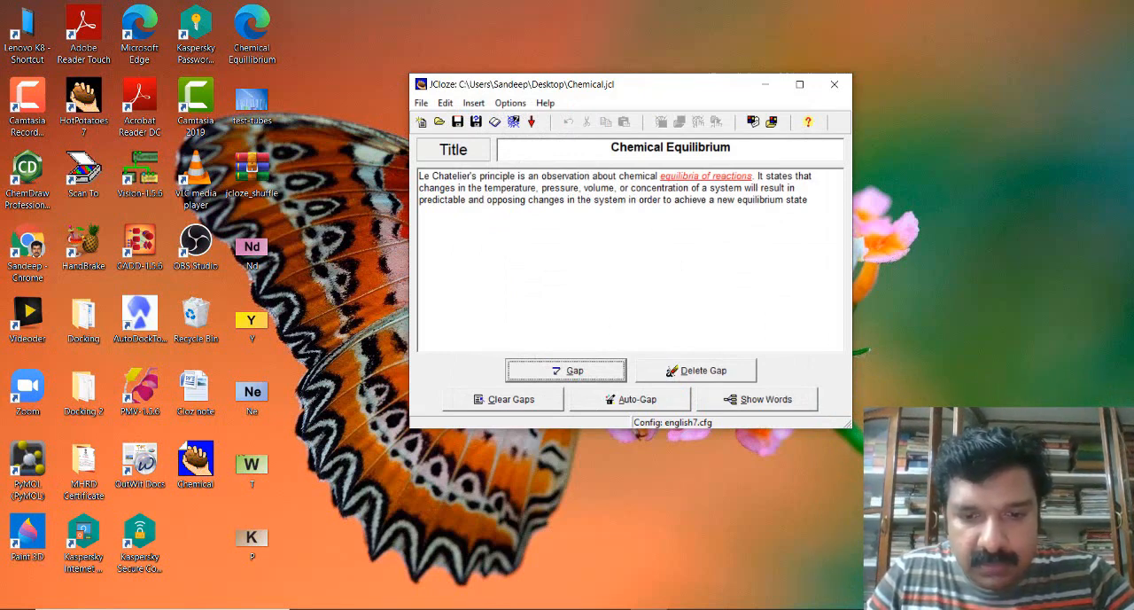
- Switch to the Cloz note document in Word and copy its second paragraph, about suppression of ionization of a weak electrolyte
left_click(686, 609)
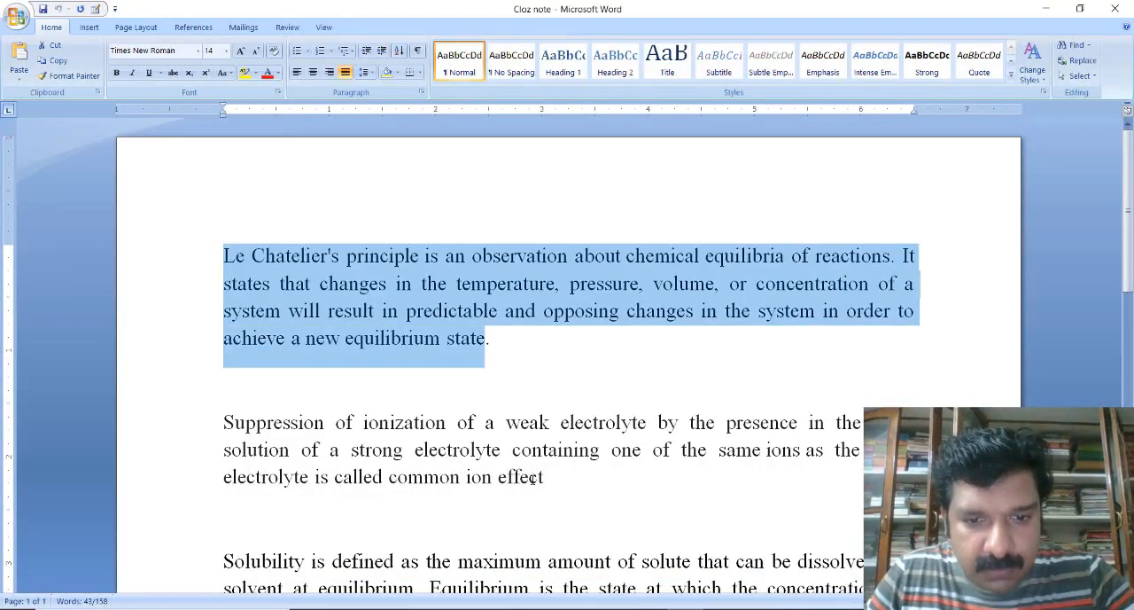
left_click_drag(531, 479, 288, 422)
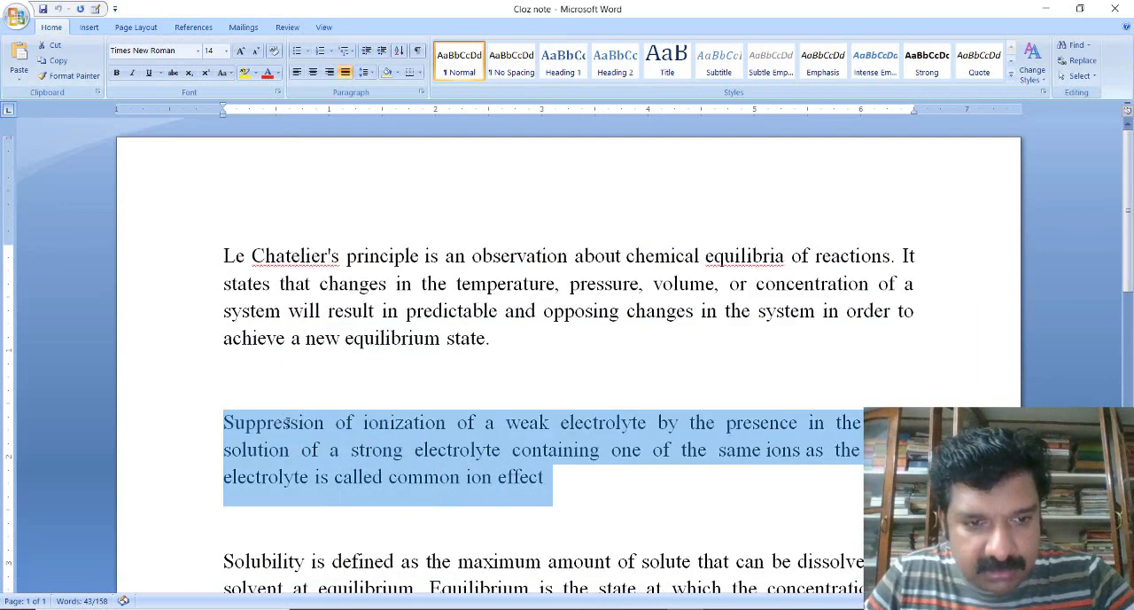
right_click(366, 460)
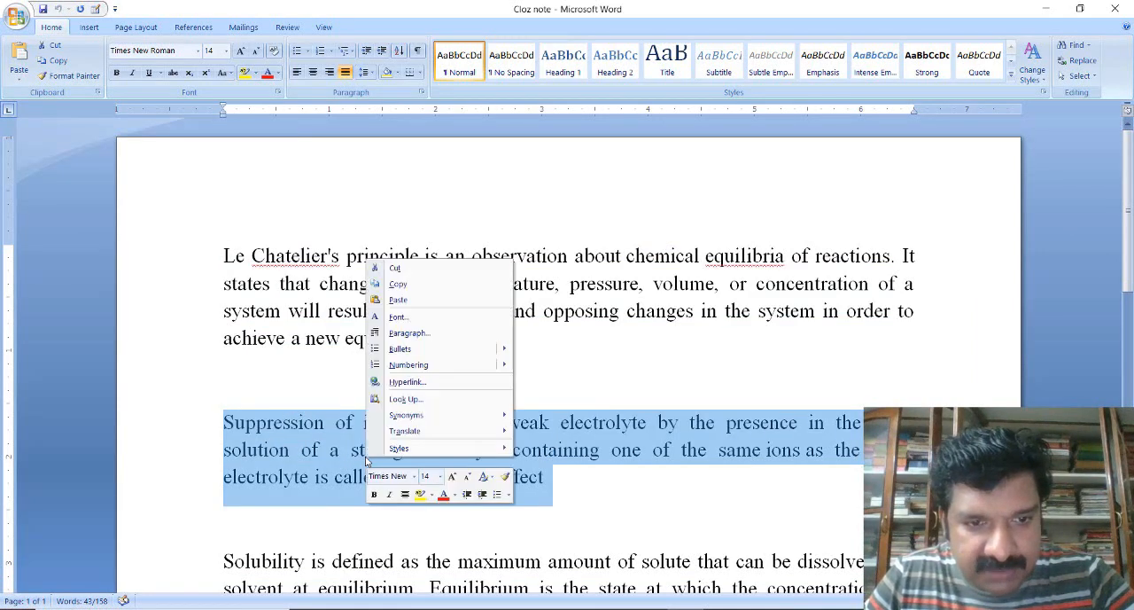
left_click(406, 285)
- Return to JCloze and paste the copied paragraph below the Le Chatelier's principle text
key("alt+Tab")
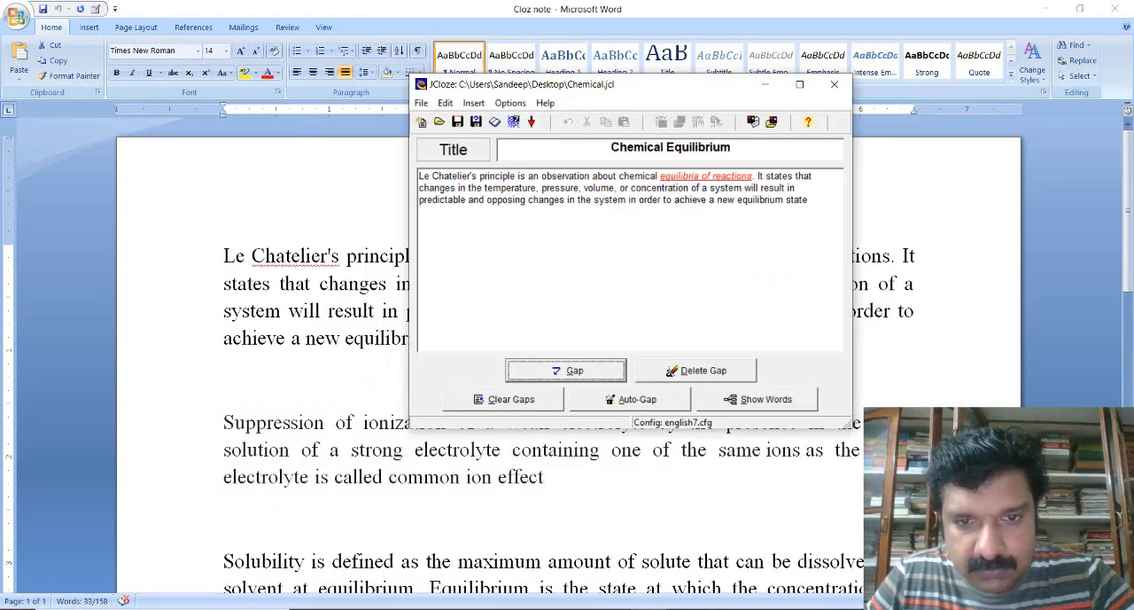
left_click(578, 280)
key("ctrl+v")
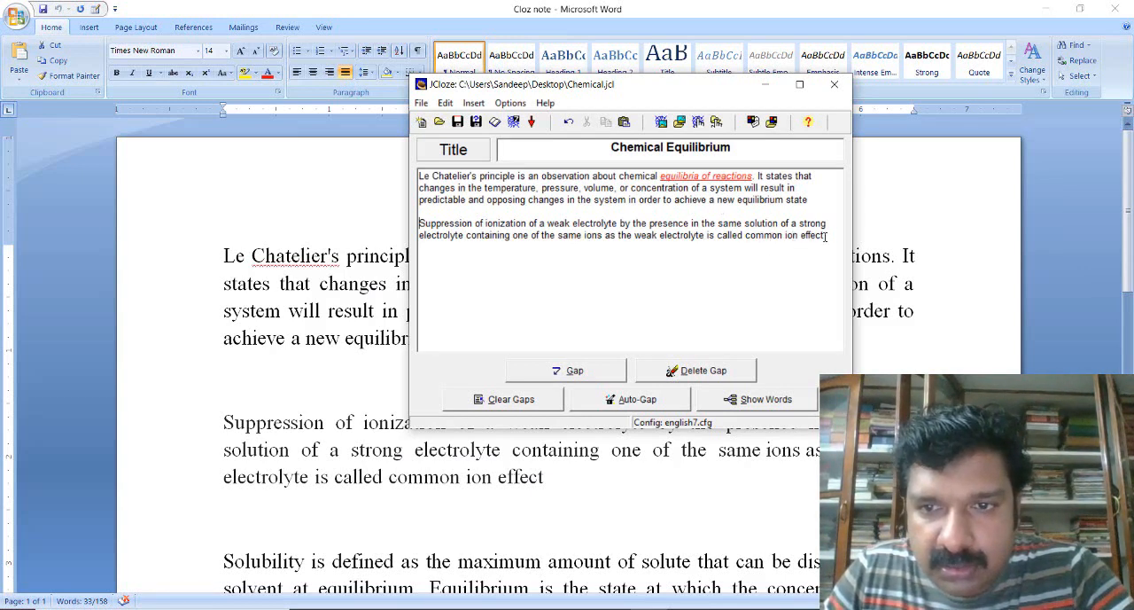
- Make "common ion effect" a gap without a clue or alternative answers, and save the exercise
left_click_drag(824, 234, 744, 237)
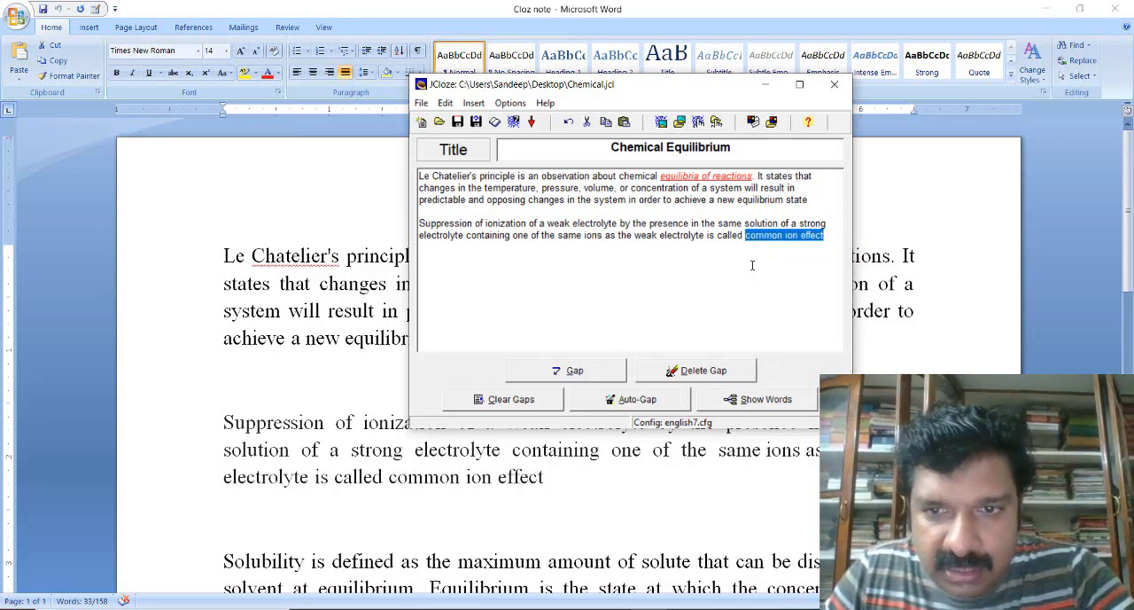
left_click(576, 372)
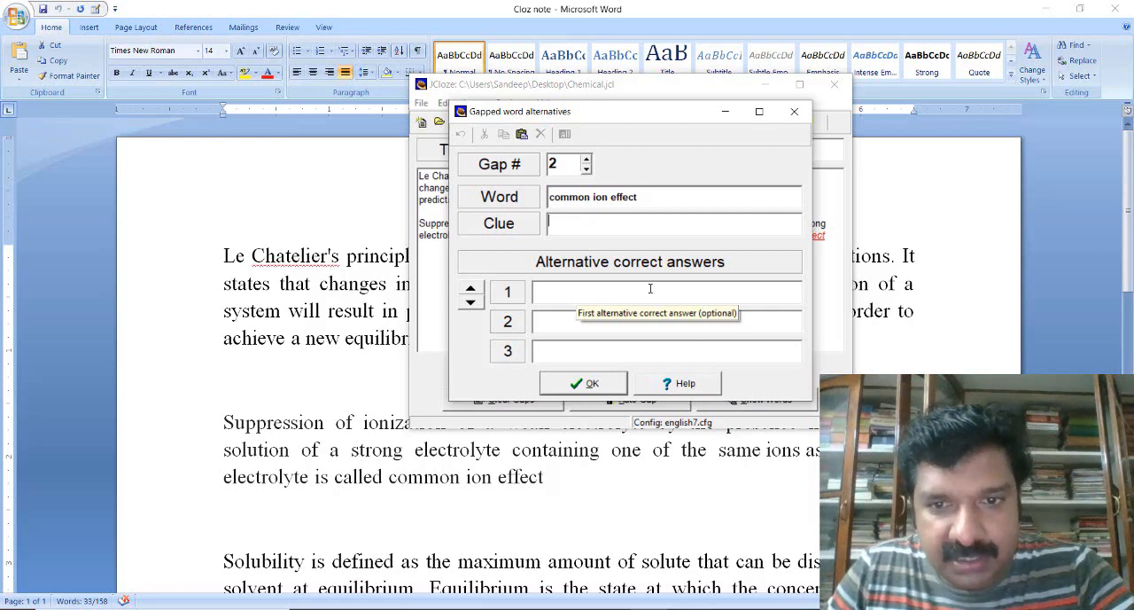
left_click(600, 387)
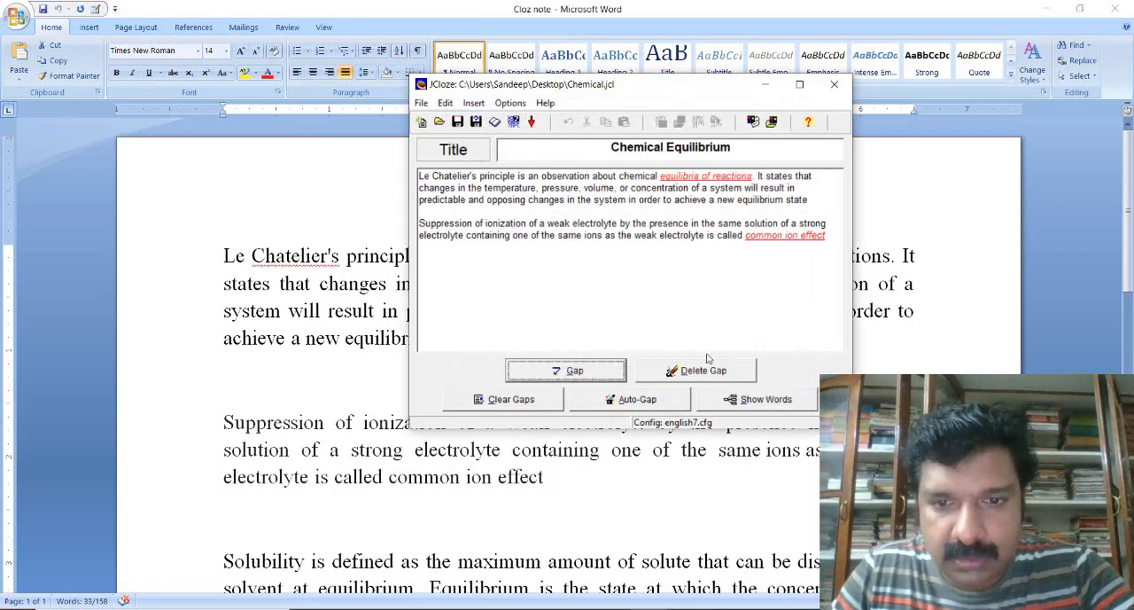
left_click(459, 128)
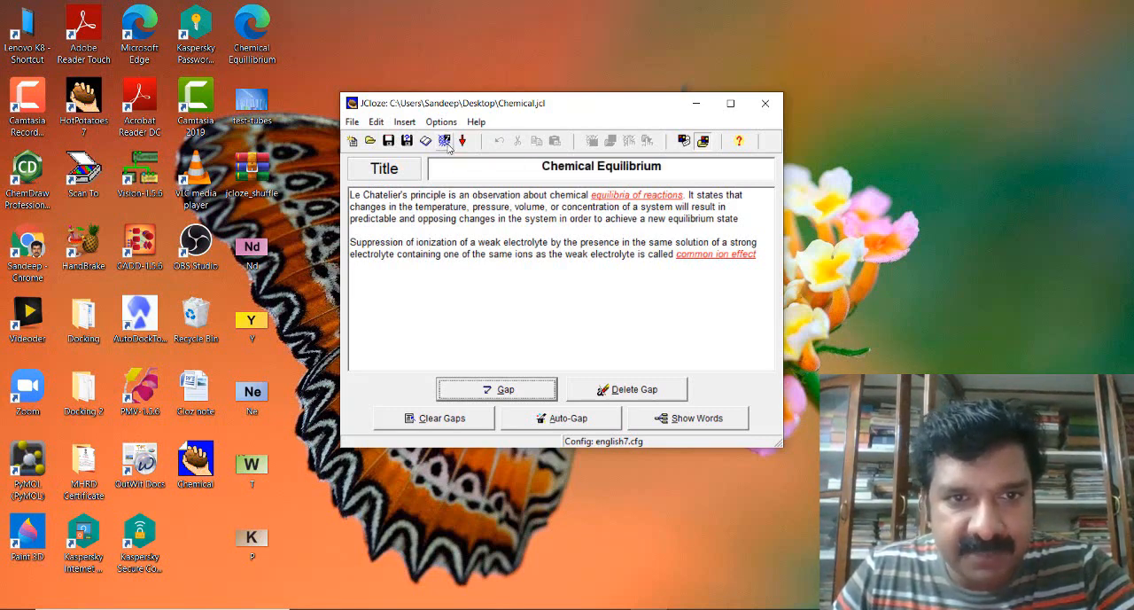
- Export the exercise to the Desktop as an HTML web page named ChemicalEquilibrium and view it in the browser
left_click(445, 142)
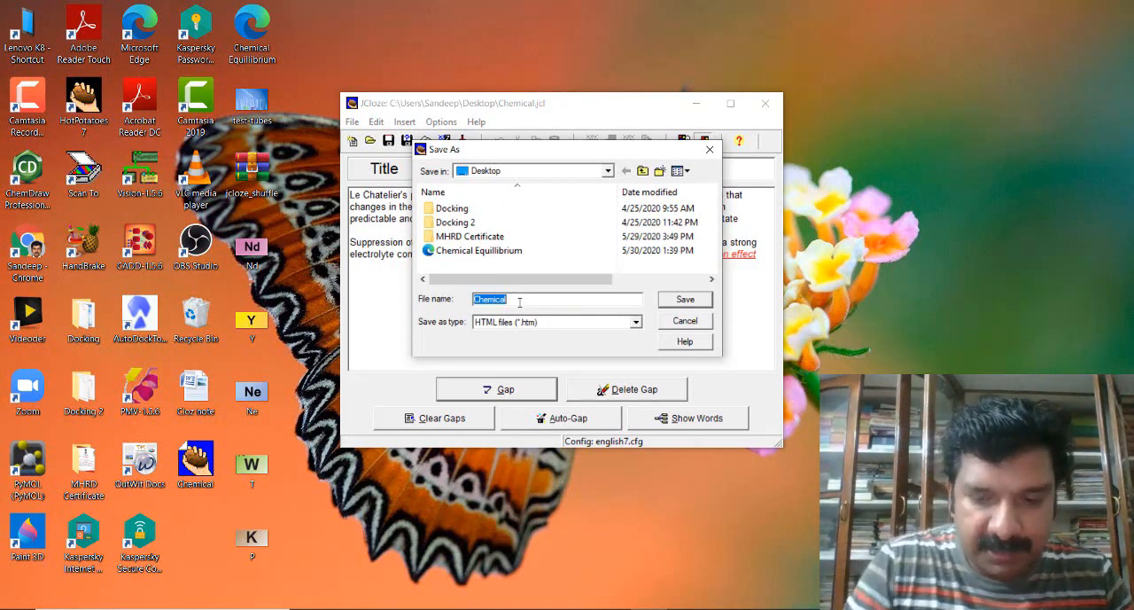
left_click(519, 302)
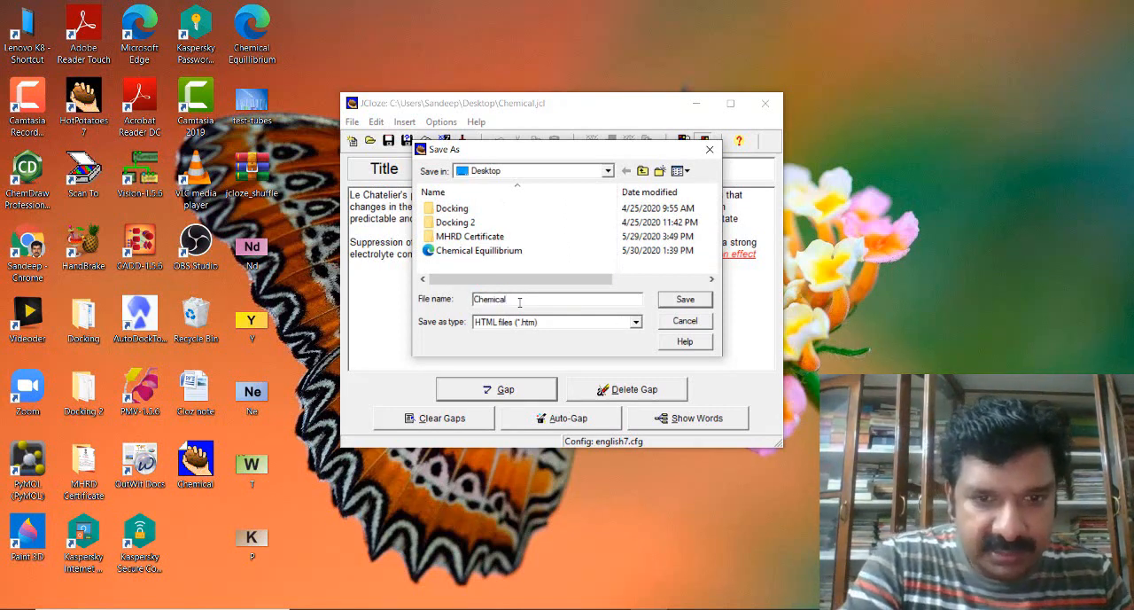
type("E")
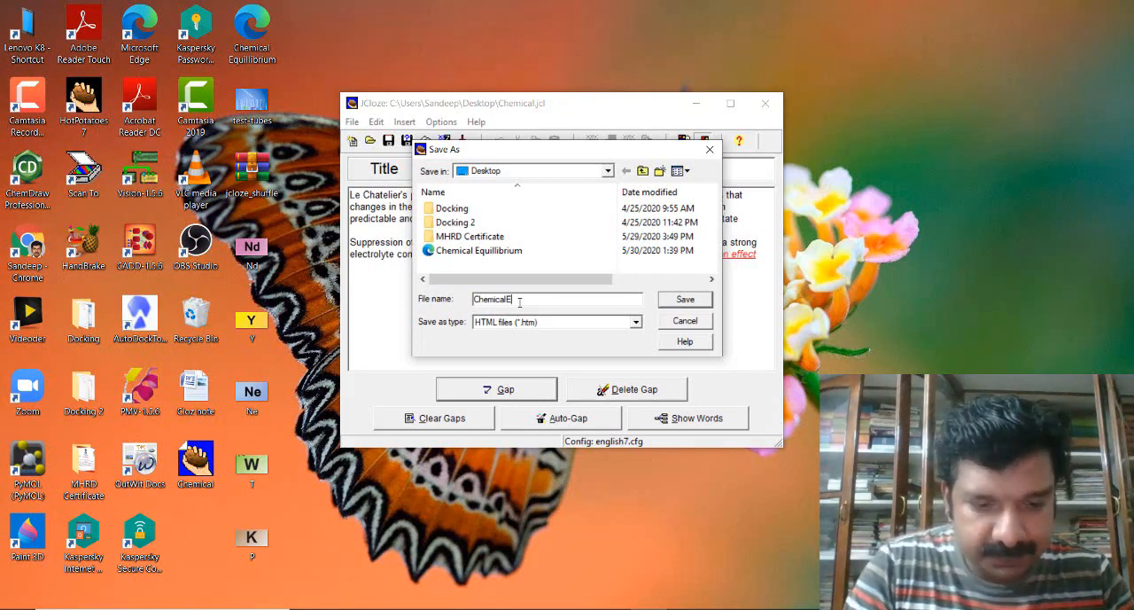
type("qui")
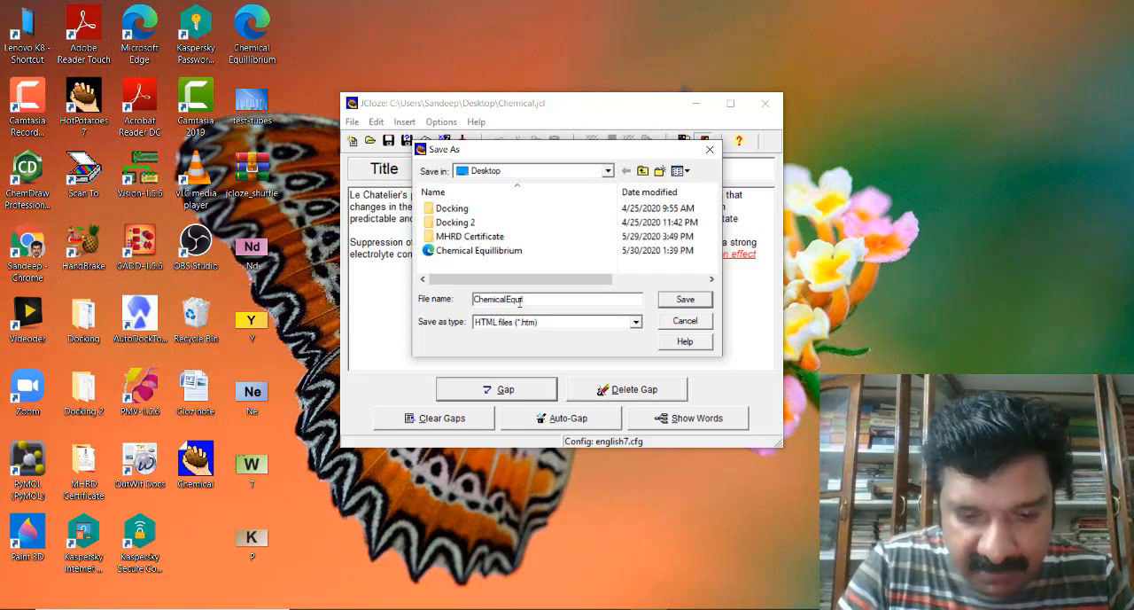
type("libr")
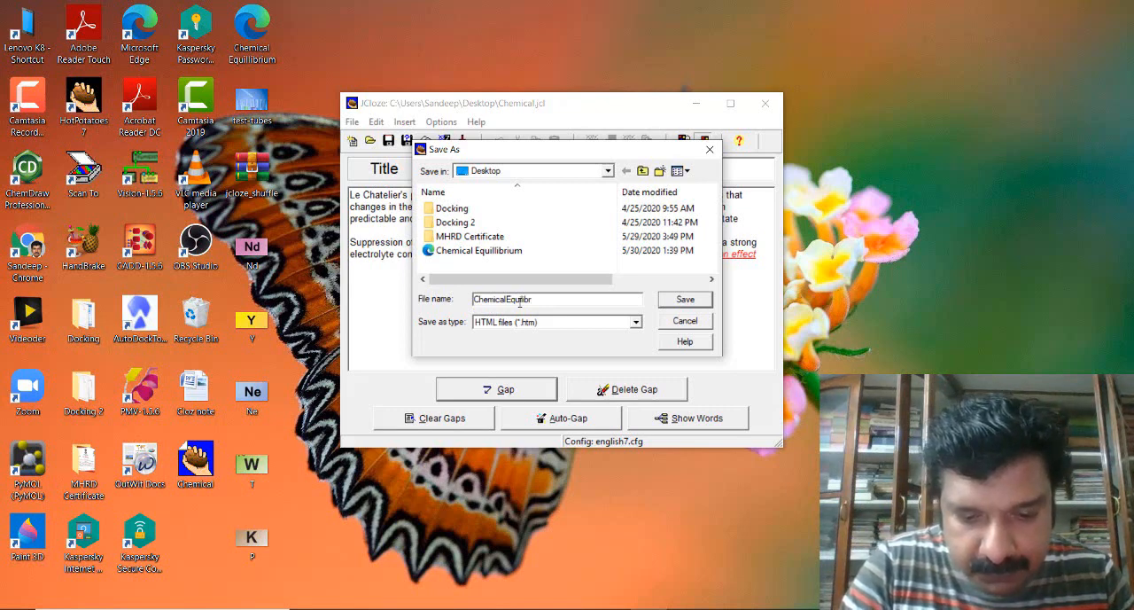
type("ium")
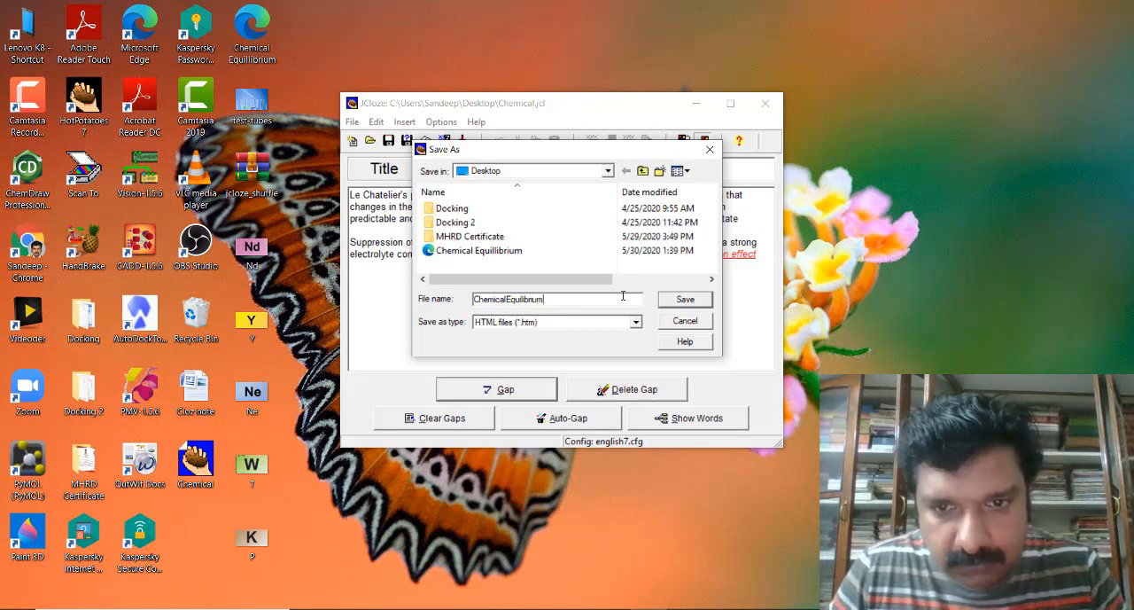
left_click(679, 301)
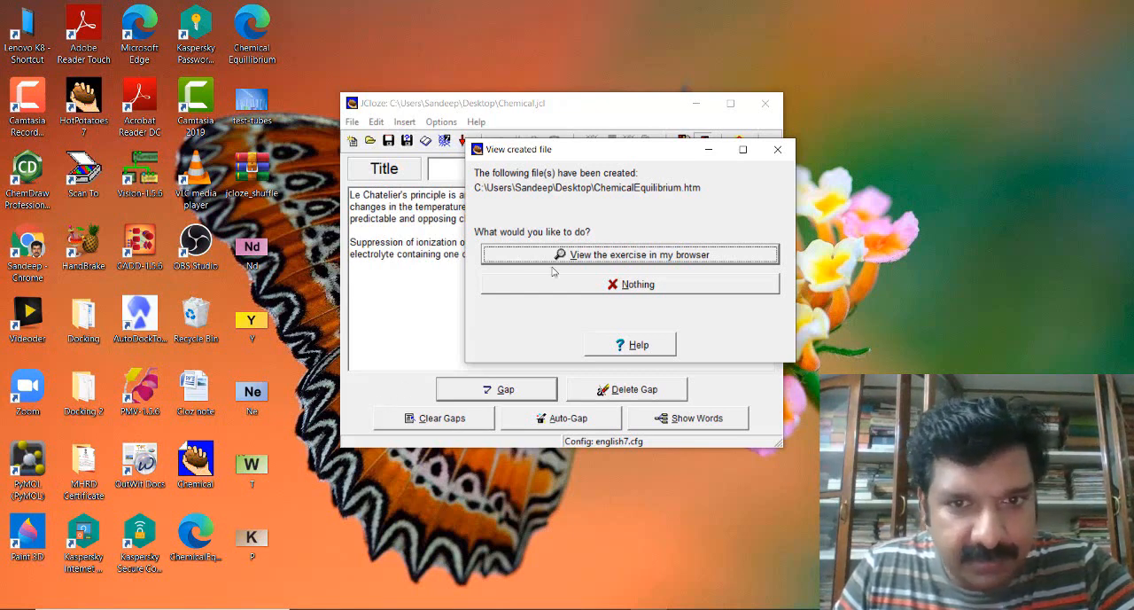
left_click(598, 256)
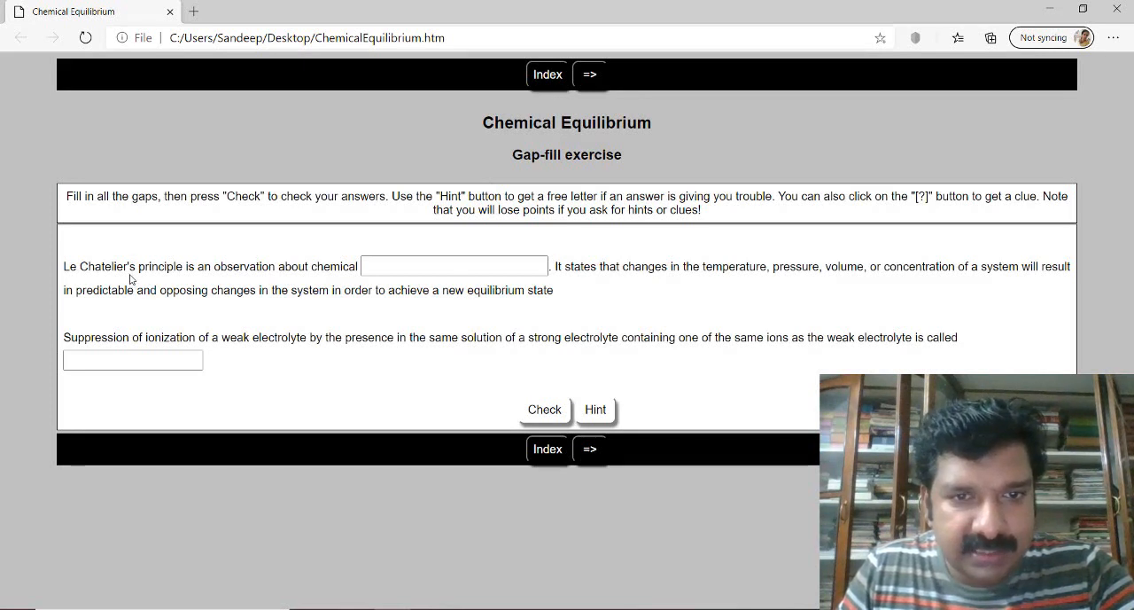
- Enter "chemical" in the first gap of the exercise, check the answers and dismiss the feedback
left_click(387, 262)
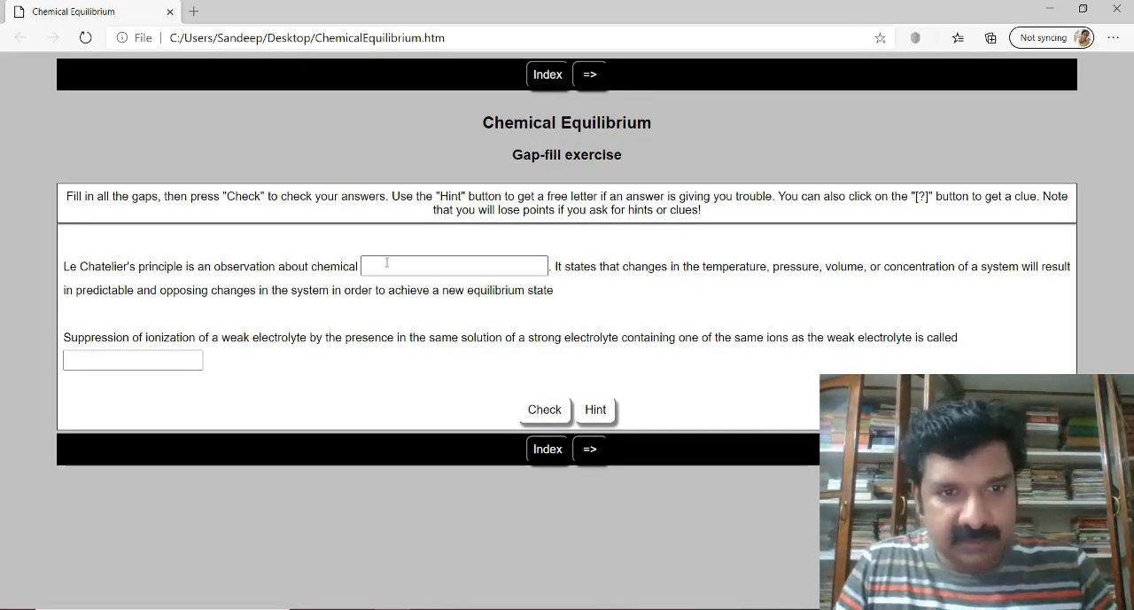
left_click(387, 262)
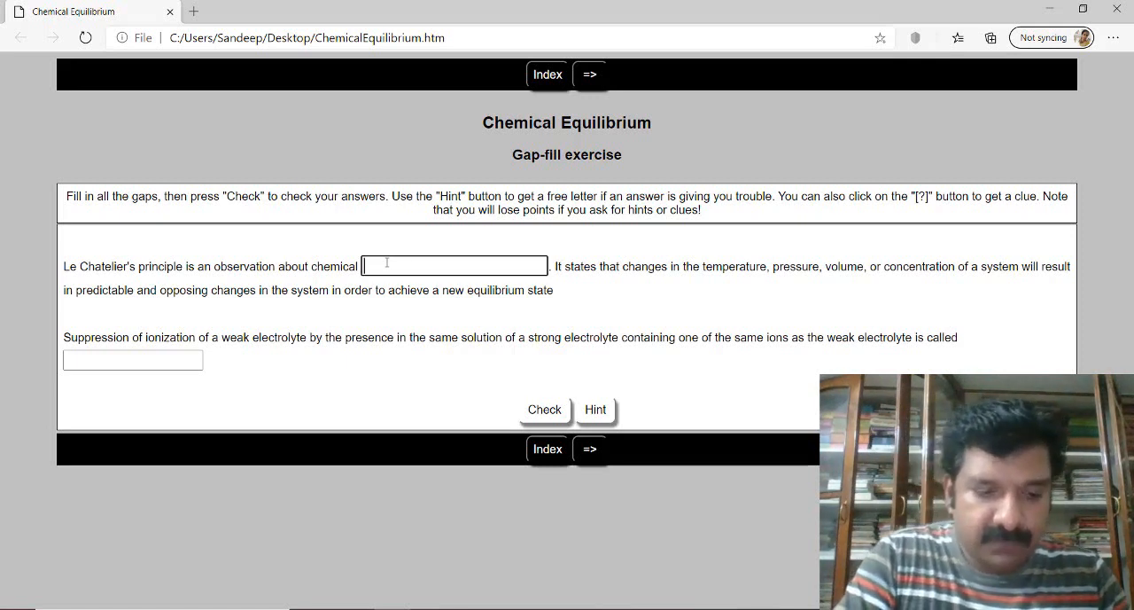
type("chem")
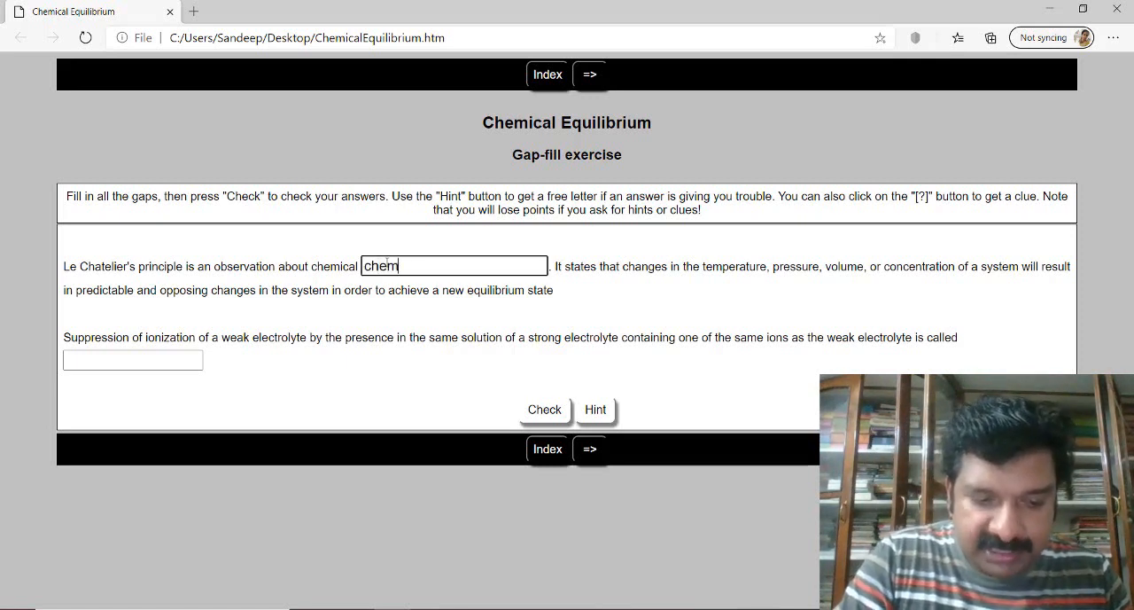
type("ical")
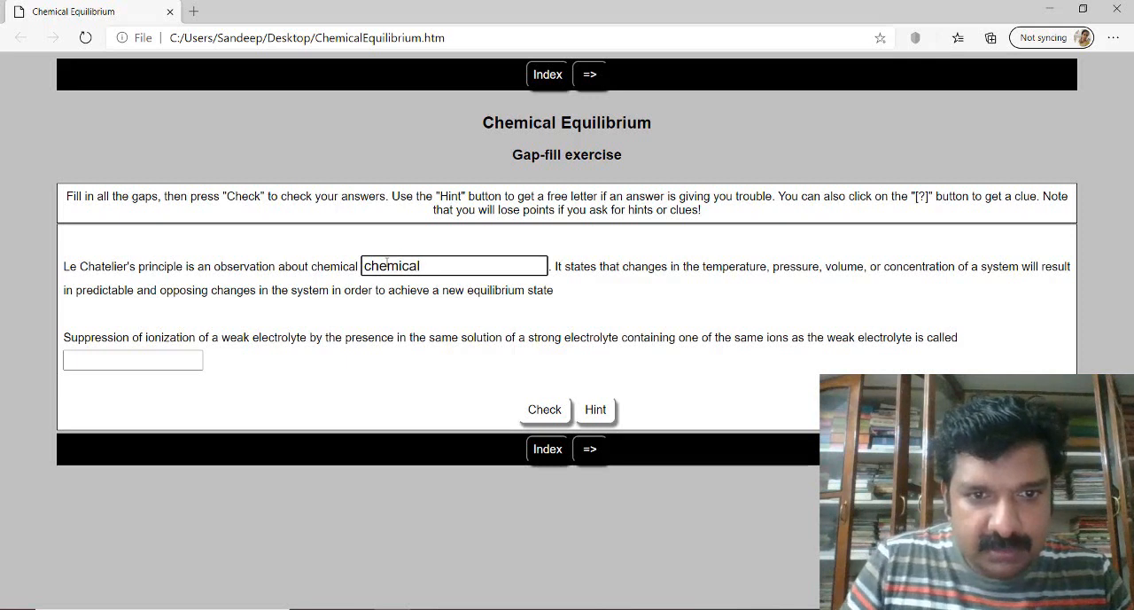
left_click(550, 414)
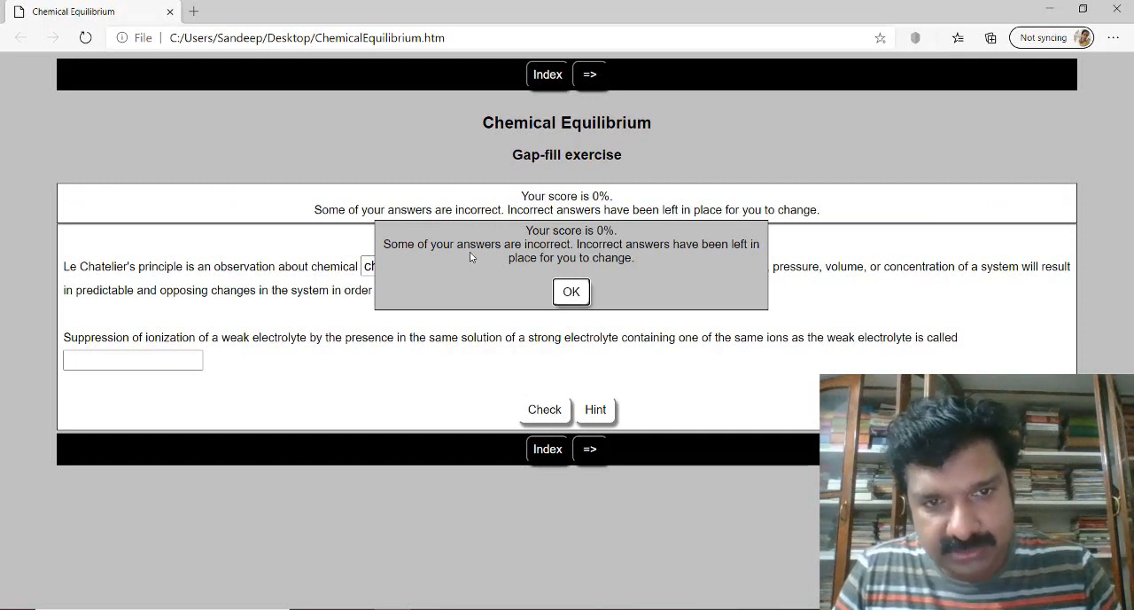
left_click(571, 292)
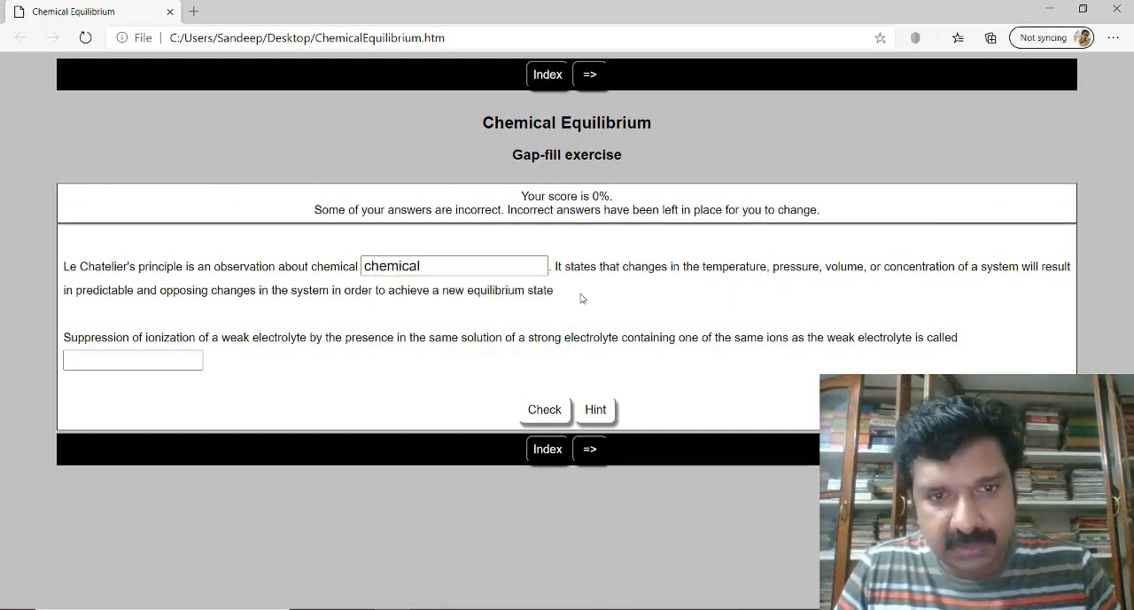
- Extend the answer in the first gap to "chemical Equilibrium"
left_click(428, 262)
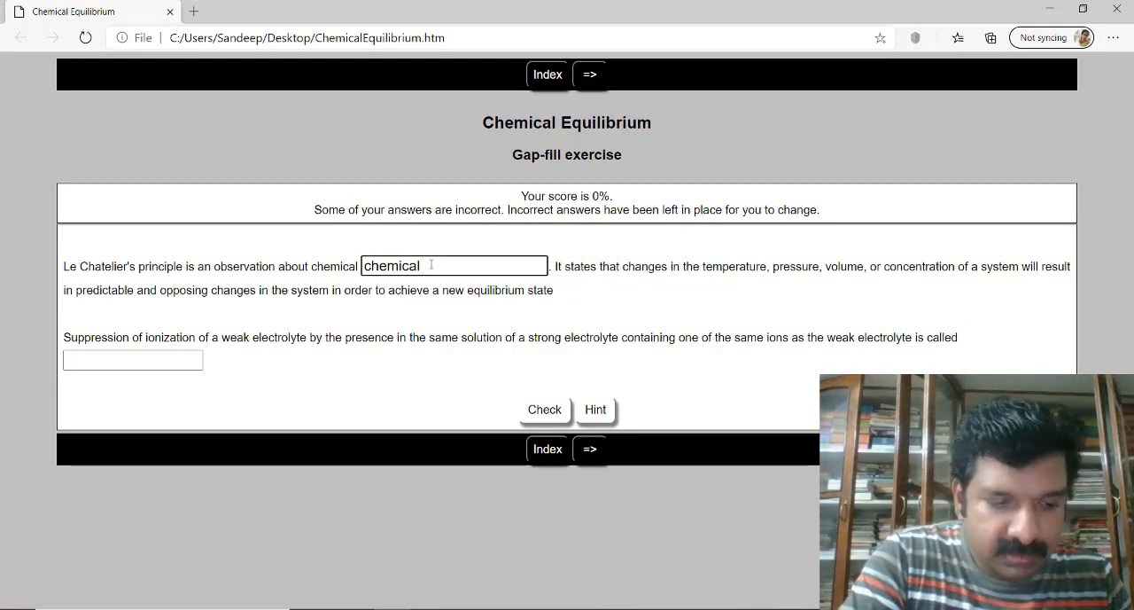
type("Eq")
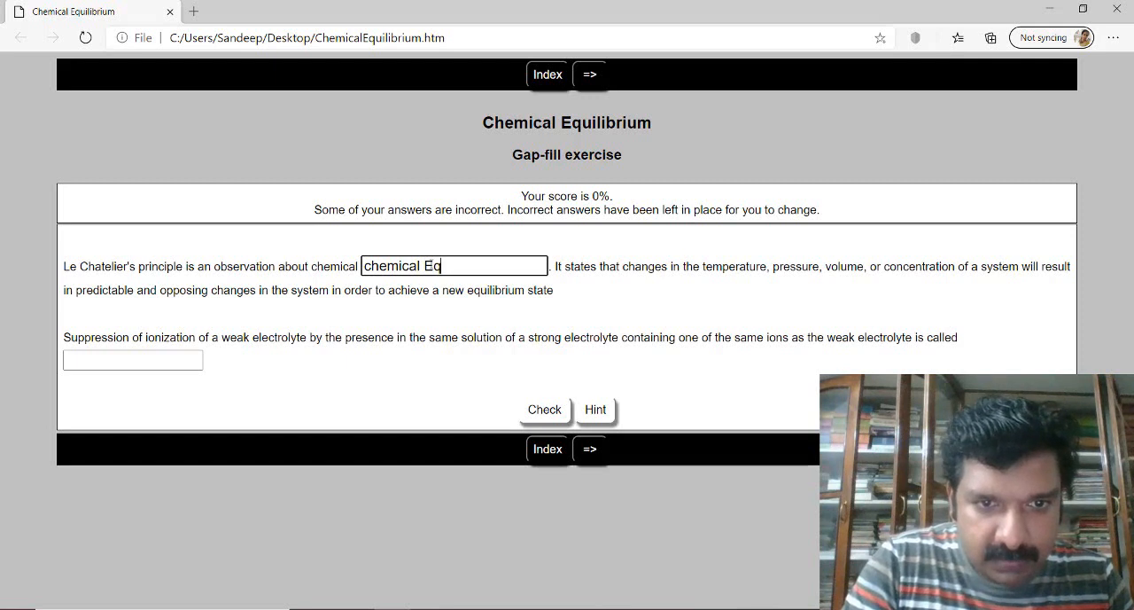
type("uili")
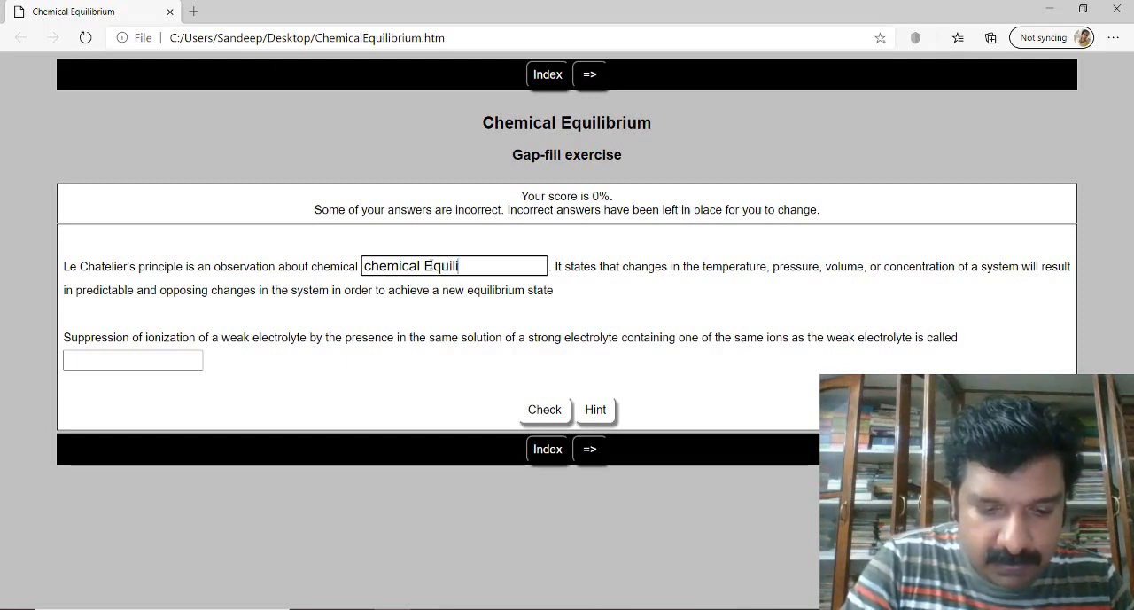
type("briu")
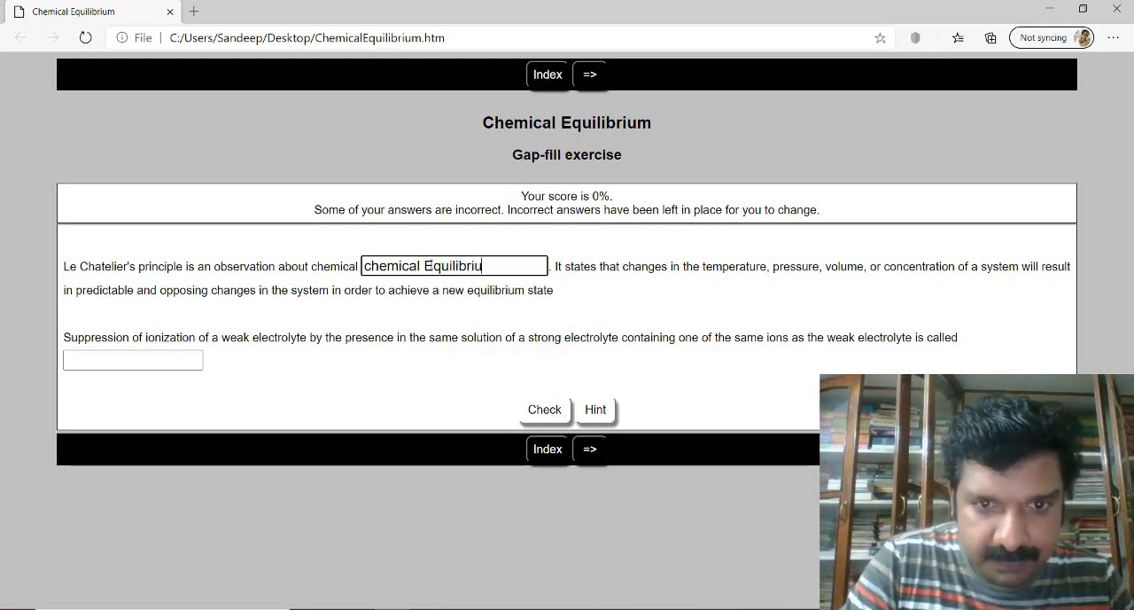
type("m")
- Fill the second gap with "Common ion effect", check the answers and dismiss the feedback
left_click(166, 359)
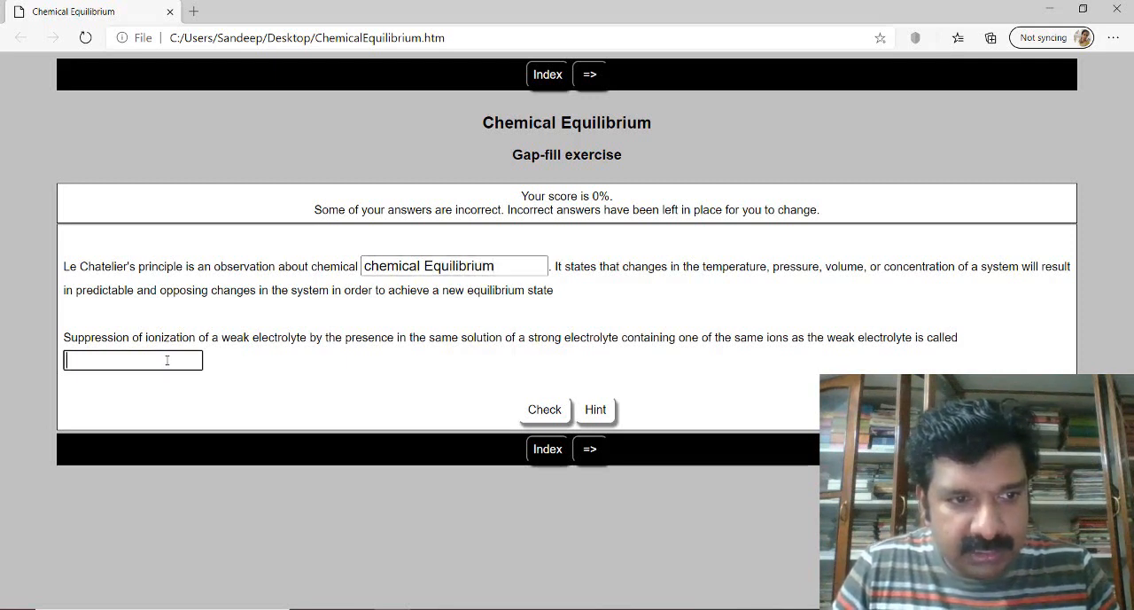
type("Co")
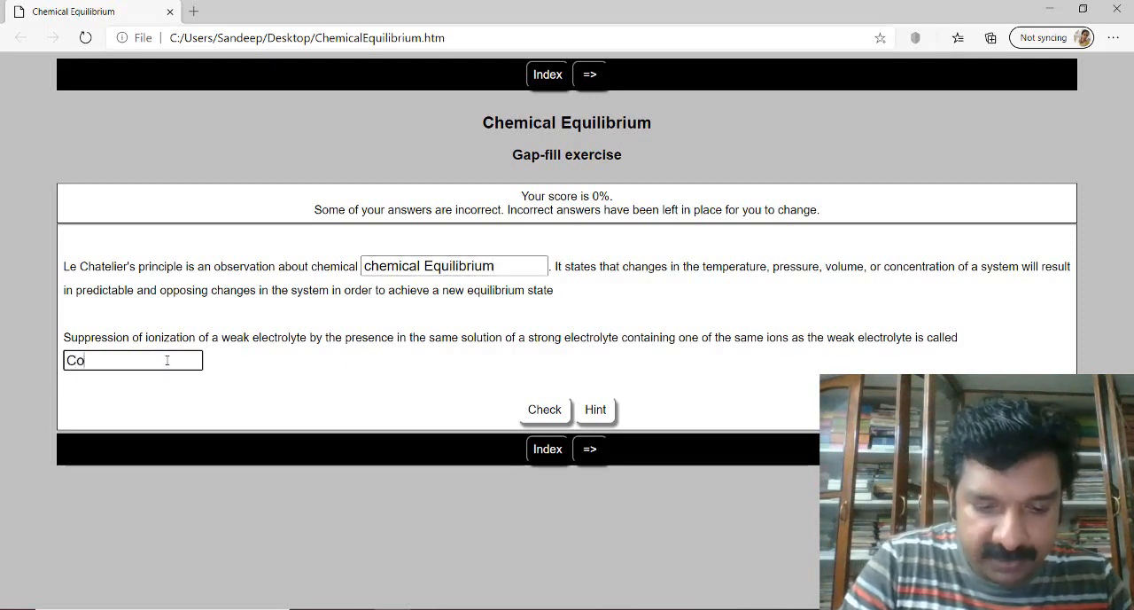
type("mmo")
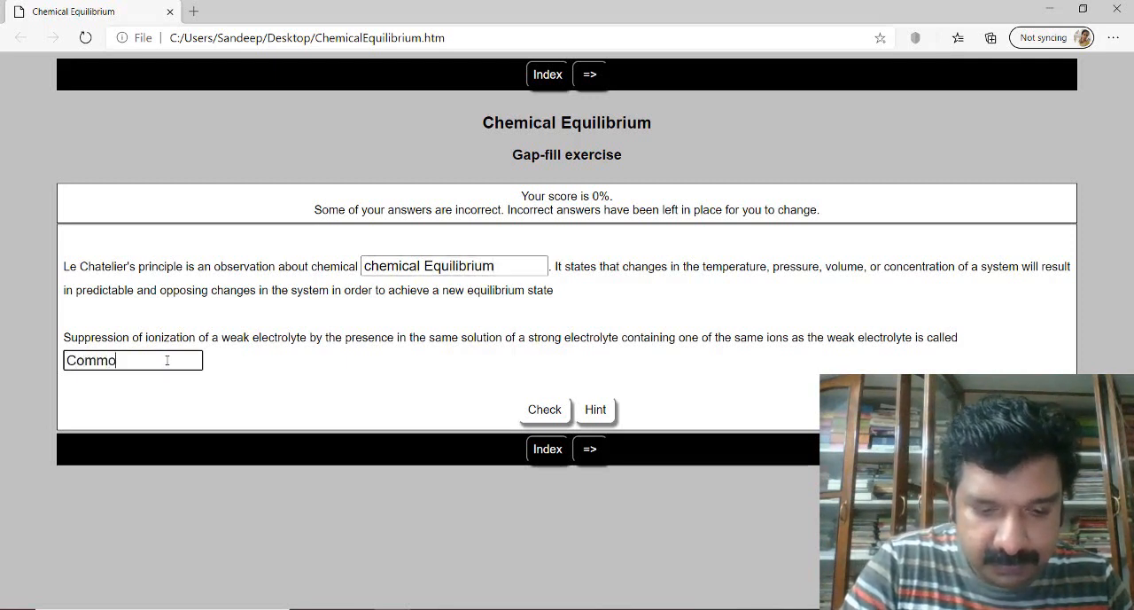
type("n ion ")
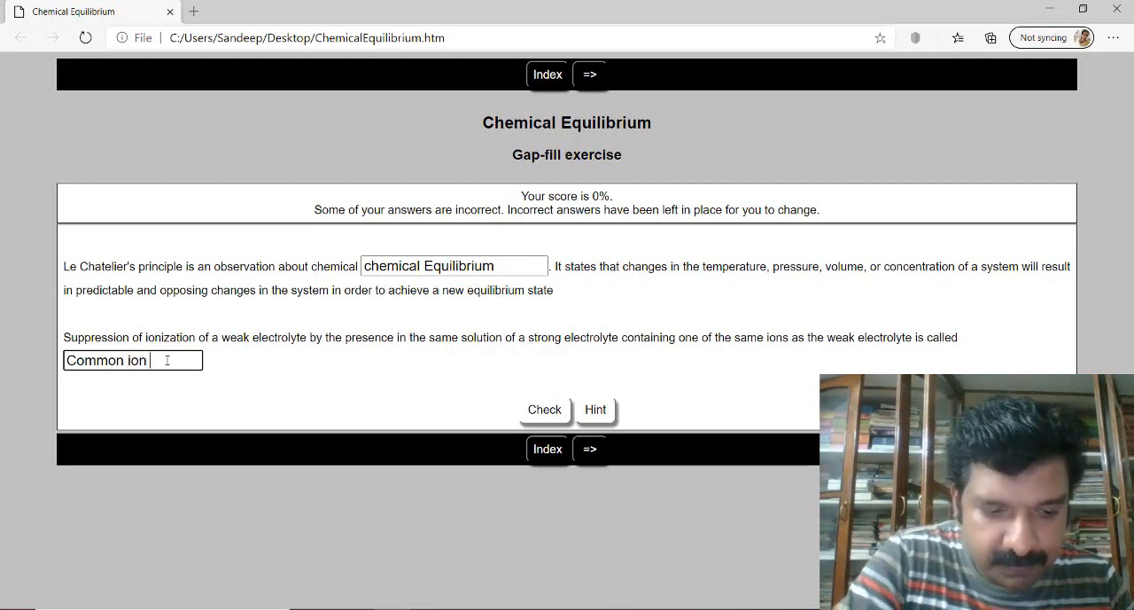
type("effect")
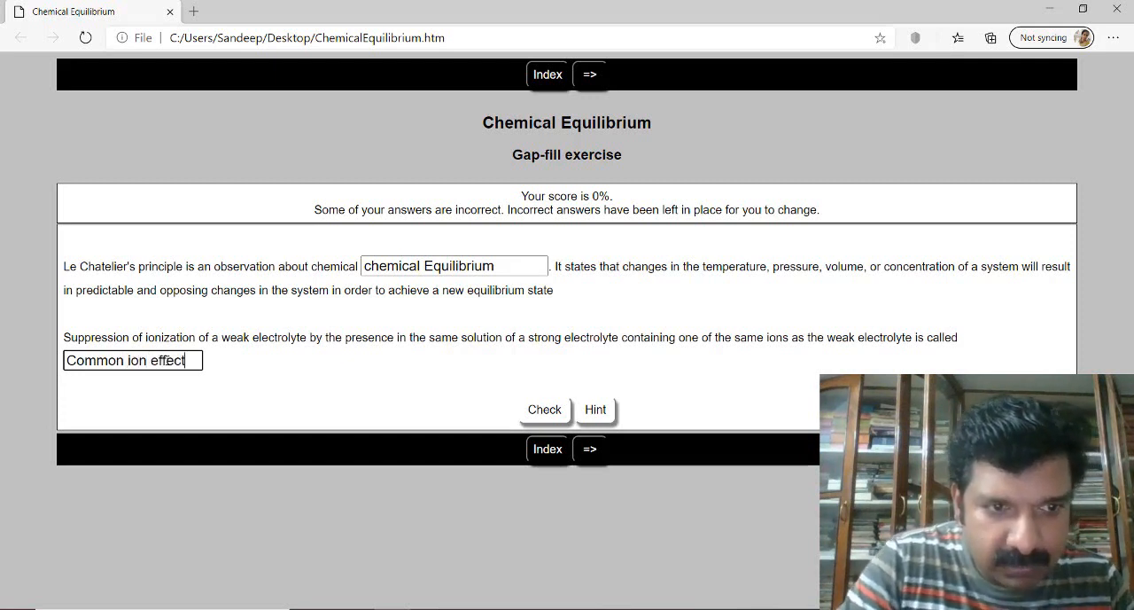
left_click(561, 418)
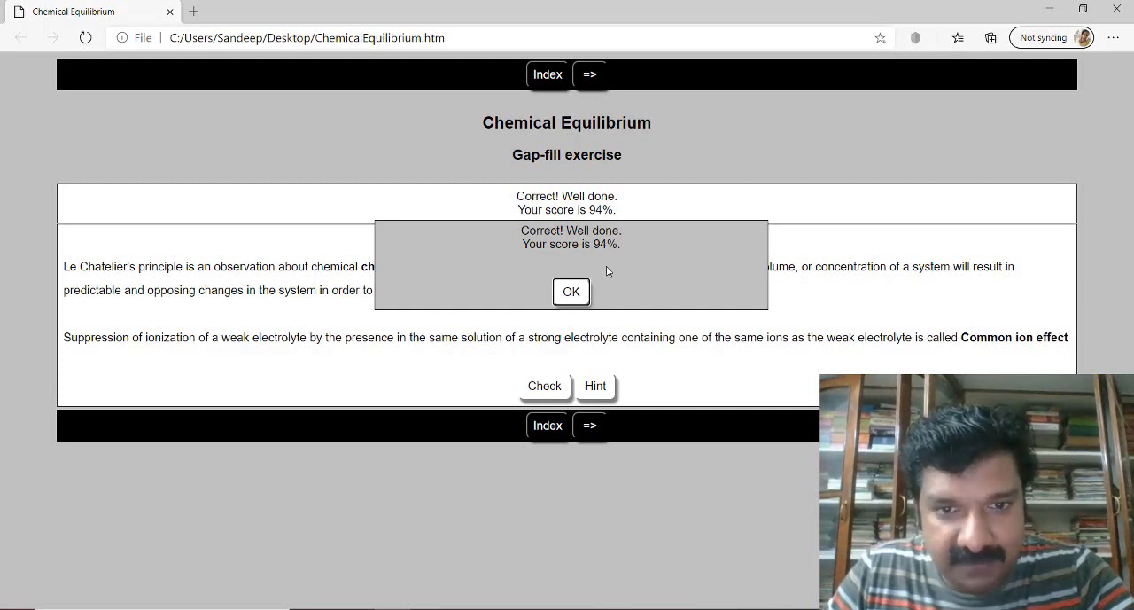
left_click(572, 295)
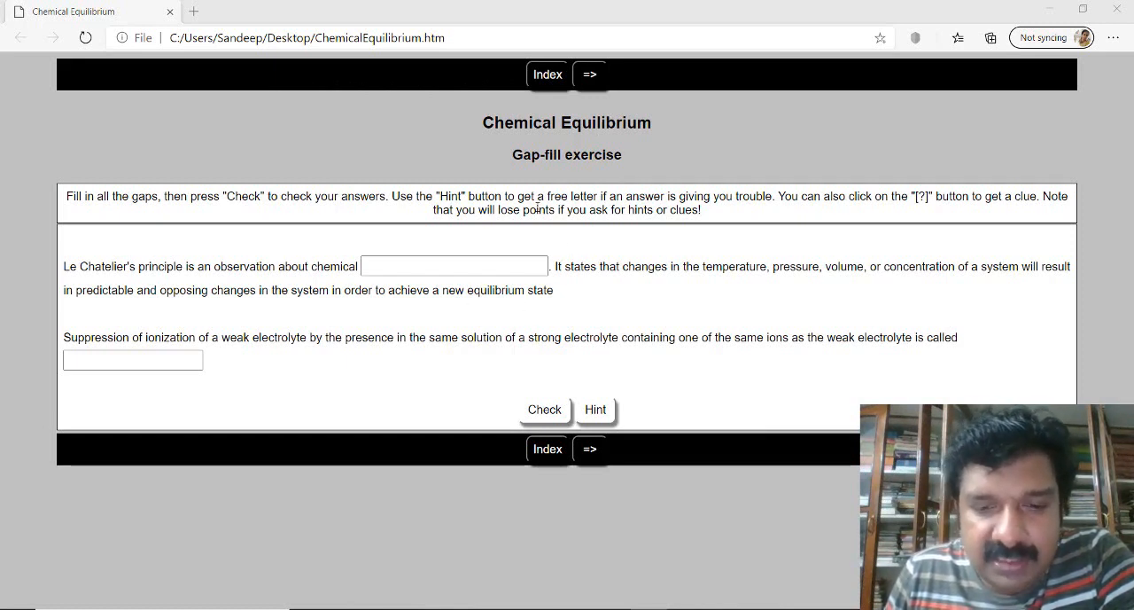
- Switch back to JCloze and load the test-tubes picture from the Desktop for insertion before the exercise title
mouse_move(611, 608)
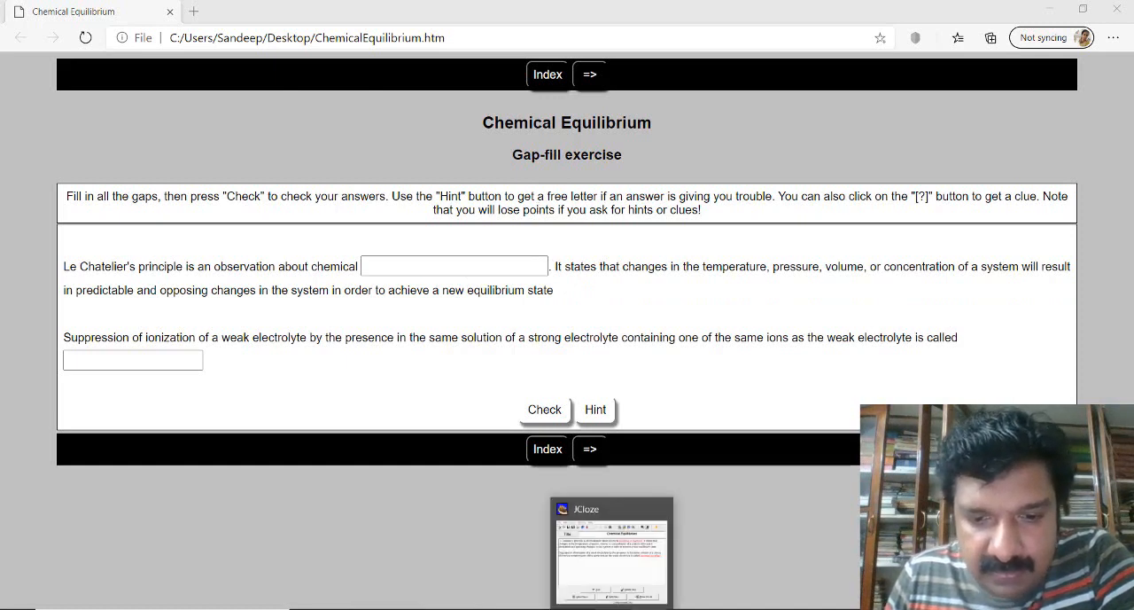
left_click(611, 553)
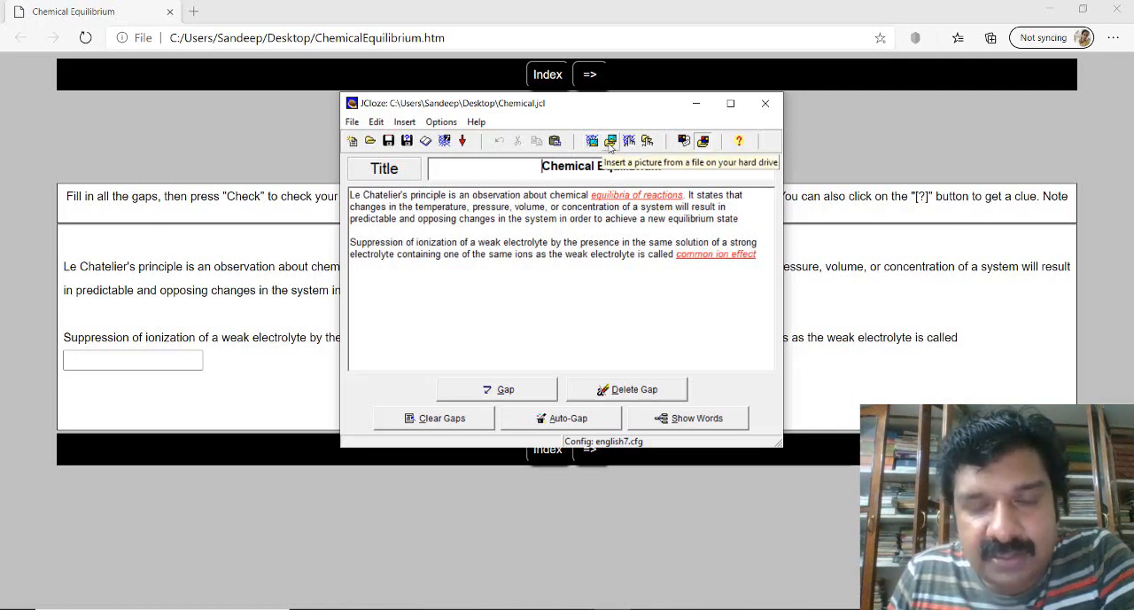
left_click(610, 144)
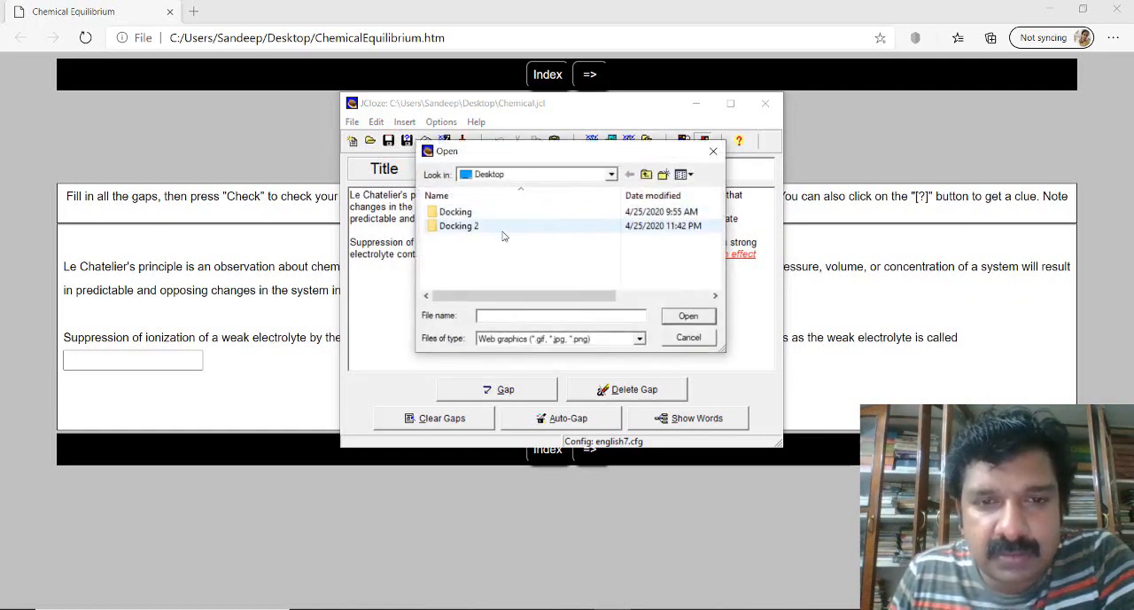
scroll(709, 266, "down", 1)
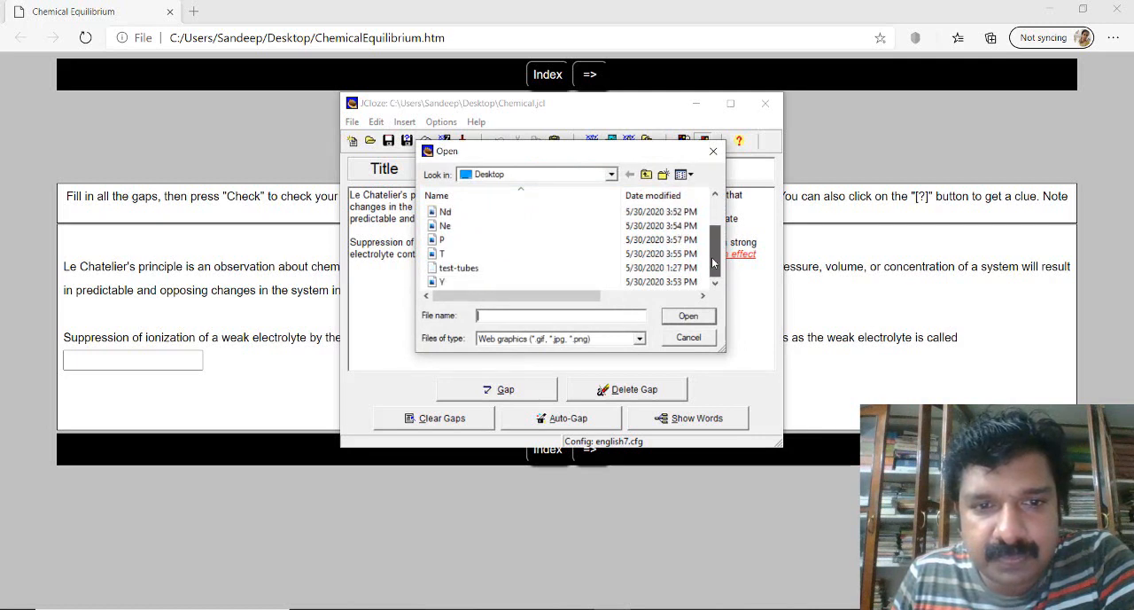
left_click(470, 268)
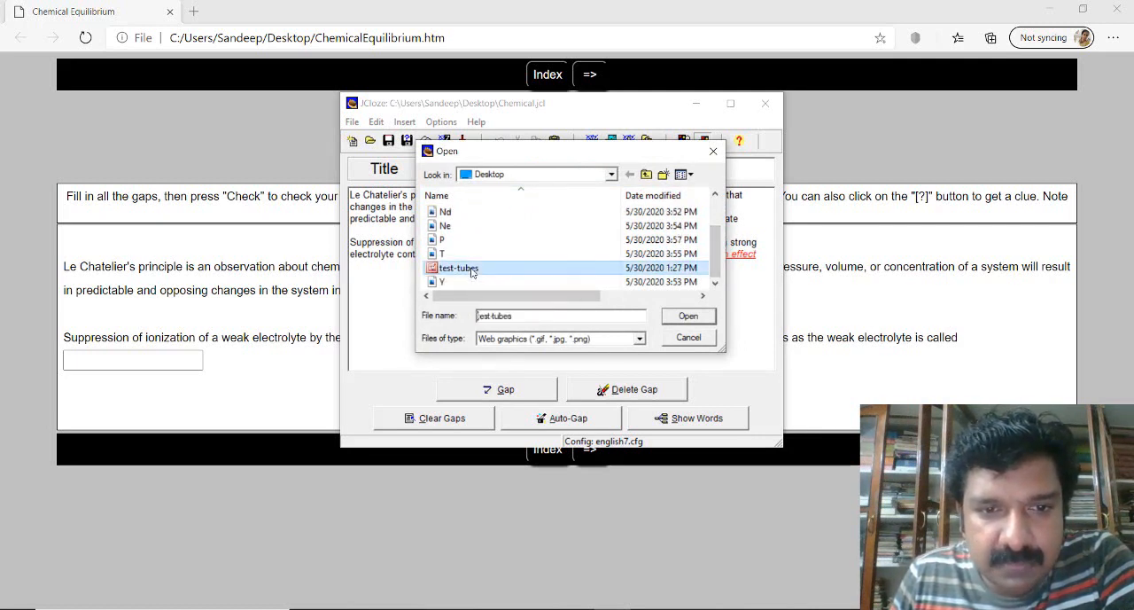
left_click(684, 316)
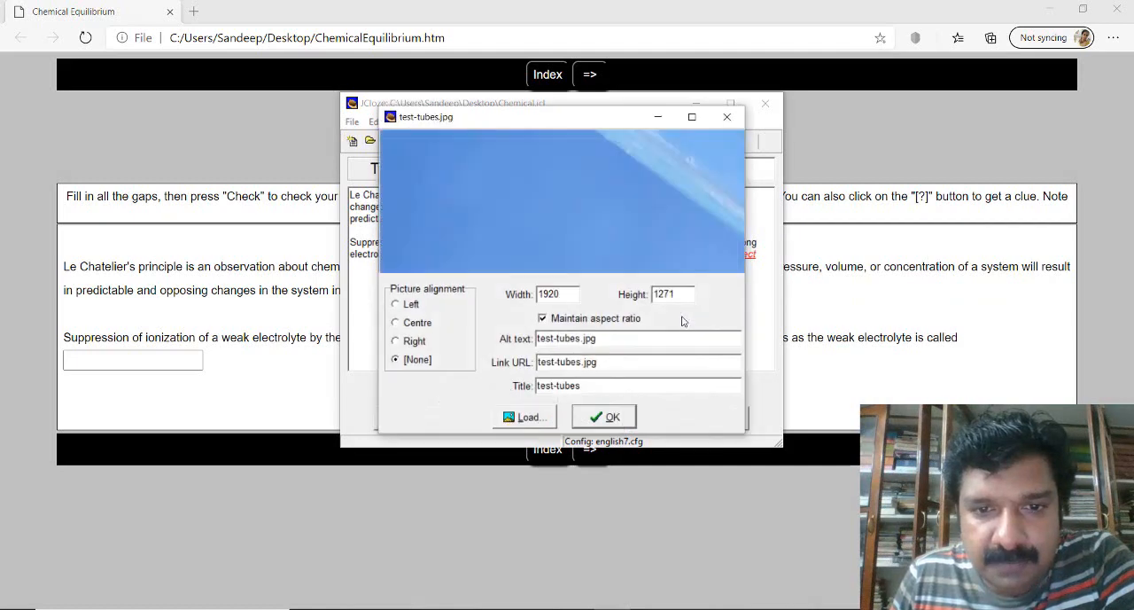
- Turn off the aspect ratio lock and set the picture's width and height to 200 each
left_click_drag(581, 298, 507, 294)
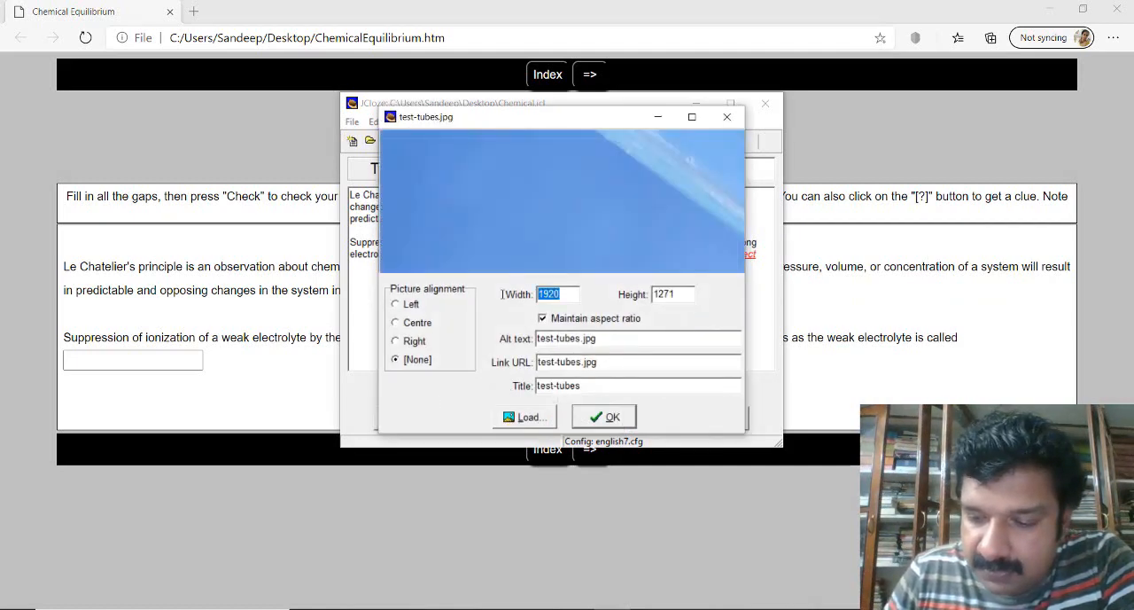
type("200")
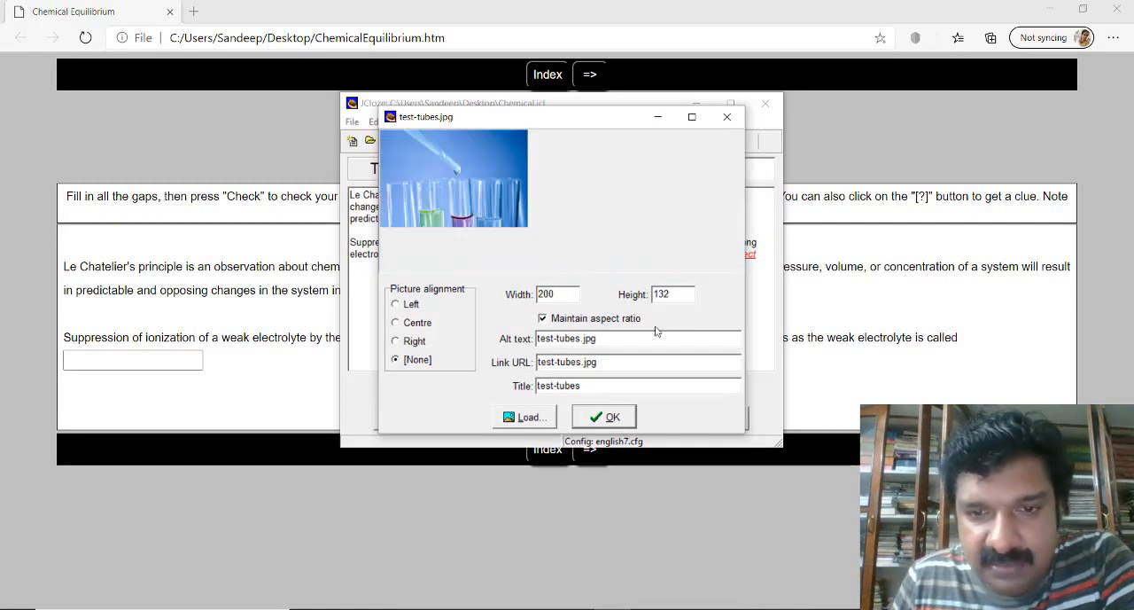
left_click_drag(678, 293, 641, 294)
type("200")
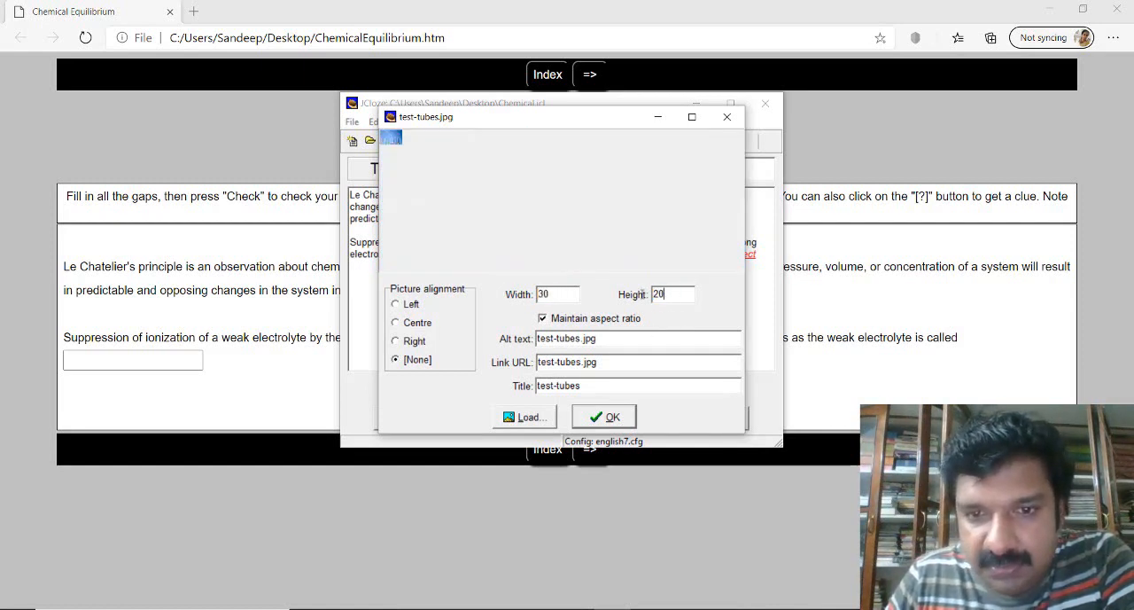
left_click(543, 318)
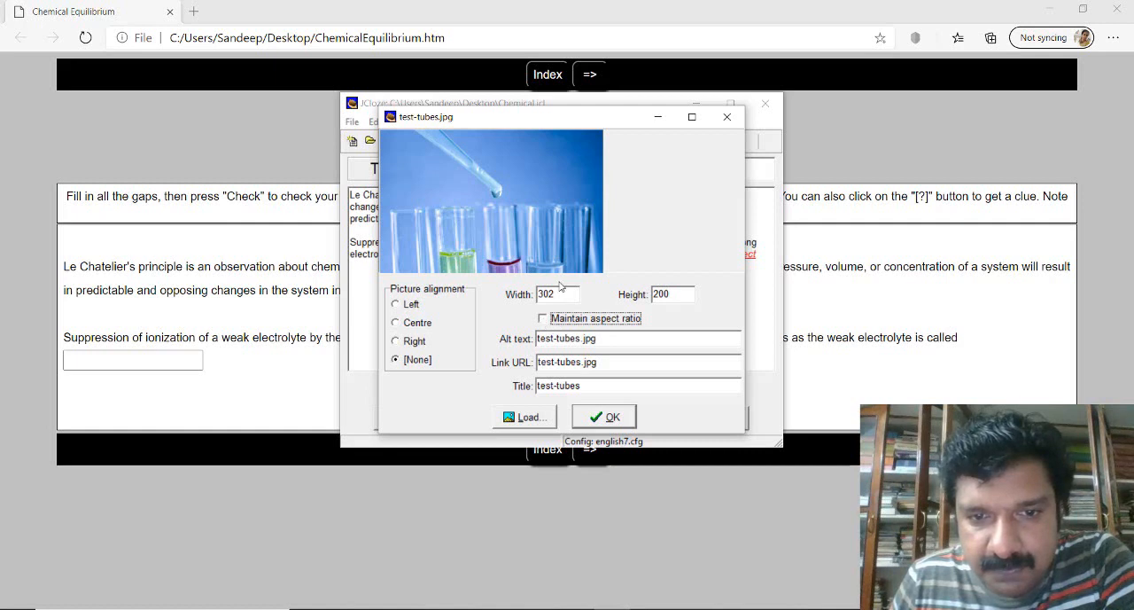
left_click_drag(557, 293, 529, 293)
type("200")
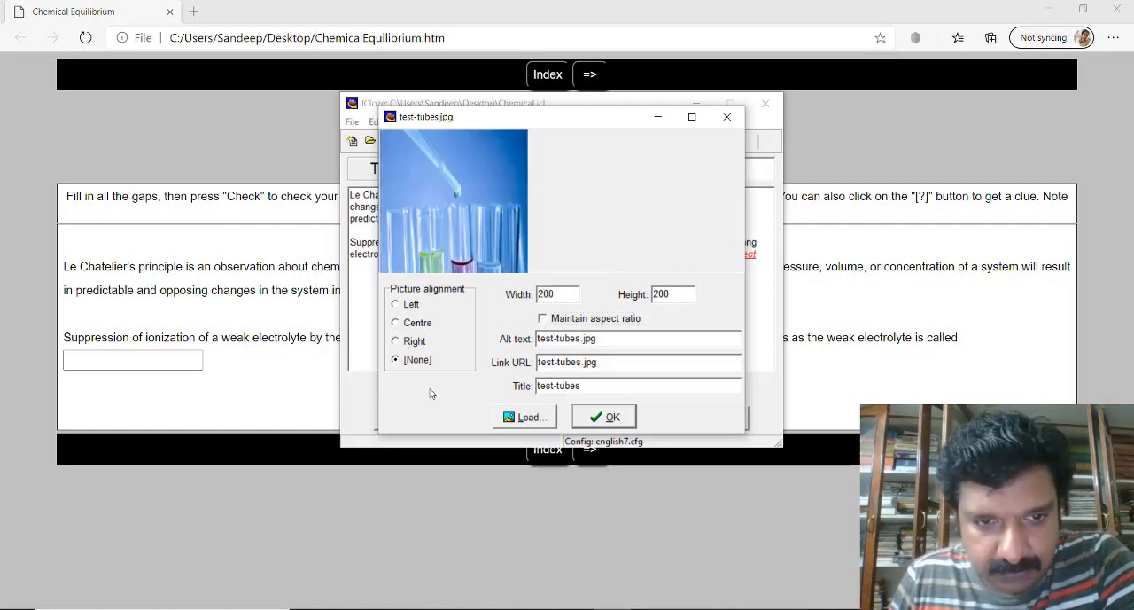
- Centre-align the test-tubes picture, insert it into the title and save the exercise
left_click(396, 323)
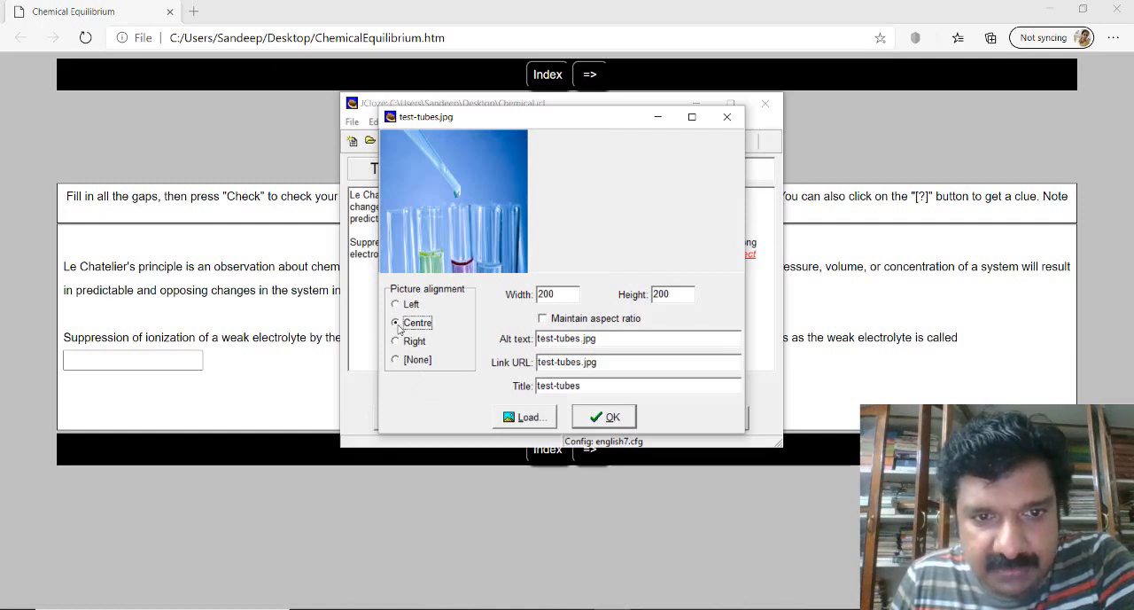
left_click(605, 417)
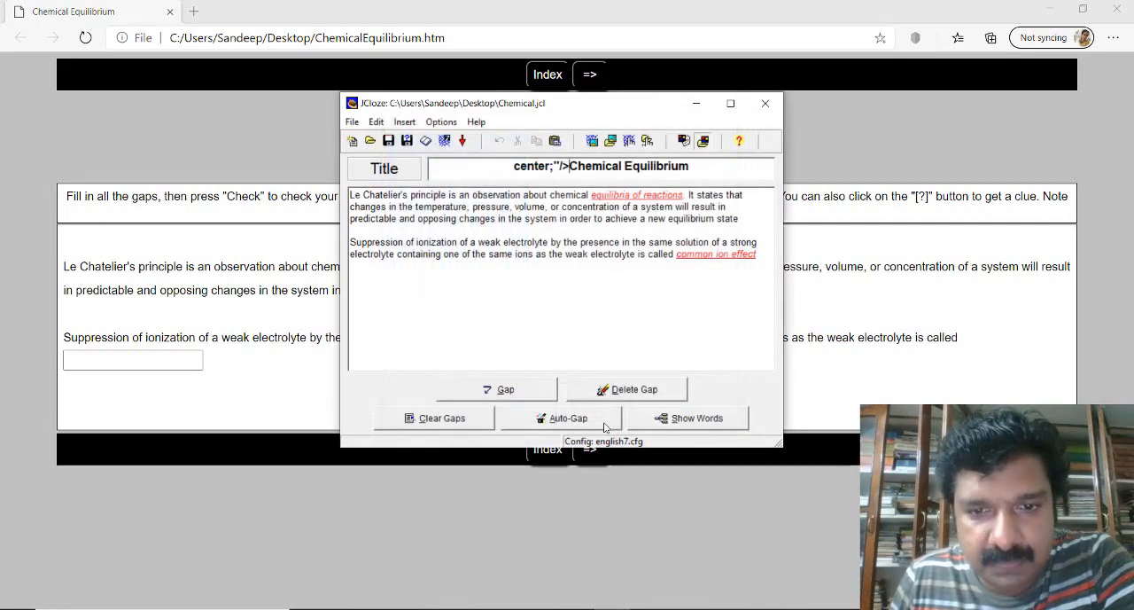
left_click(388, 142)
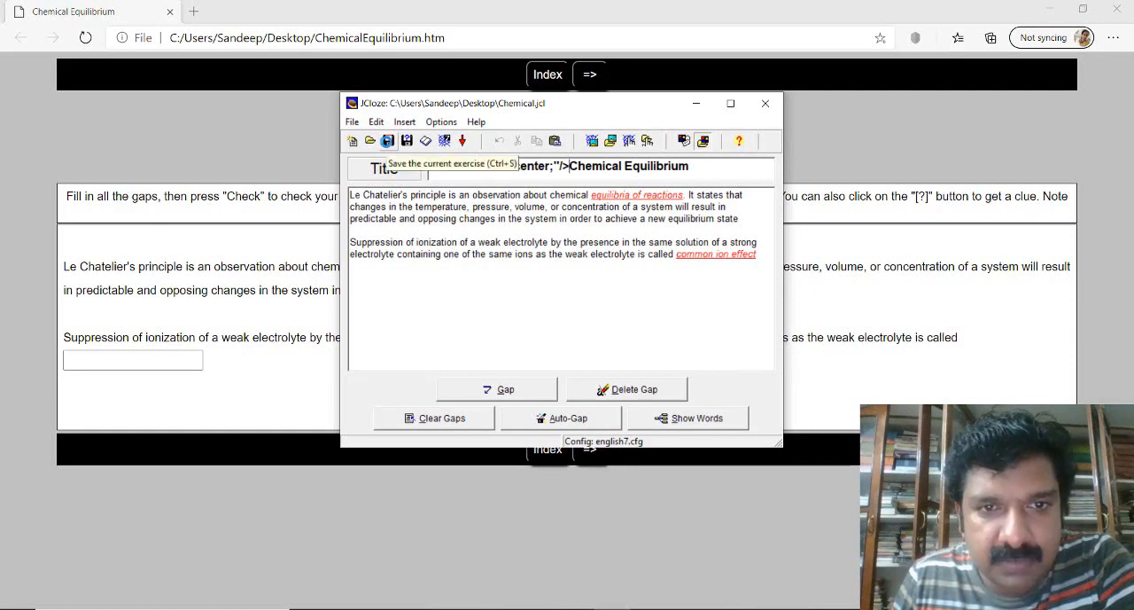
- Enable a time limit of 2 minutes in the exercise's output configuration
left_click(686, 142)
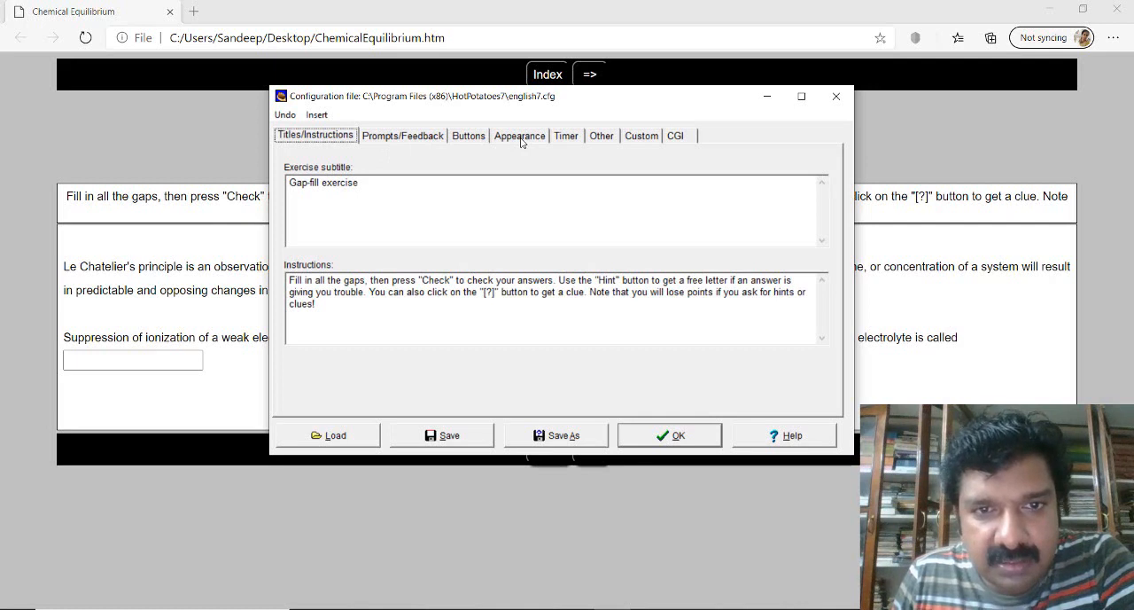
left_click(567, 140)
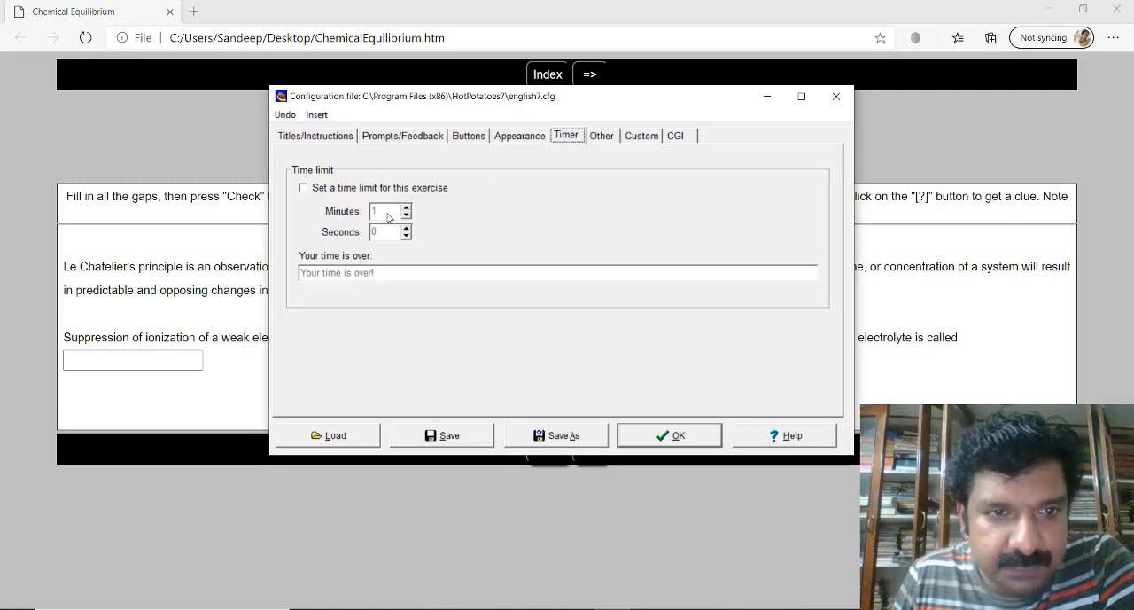
left_click(304, 187)
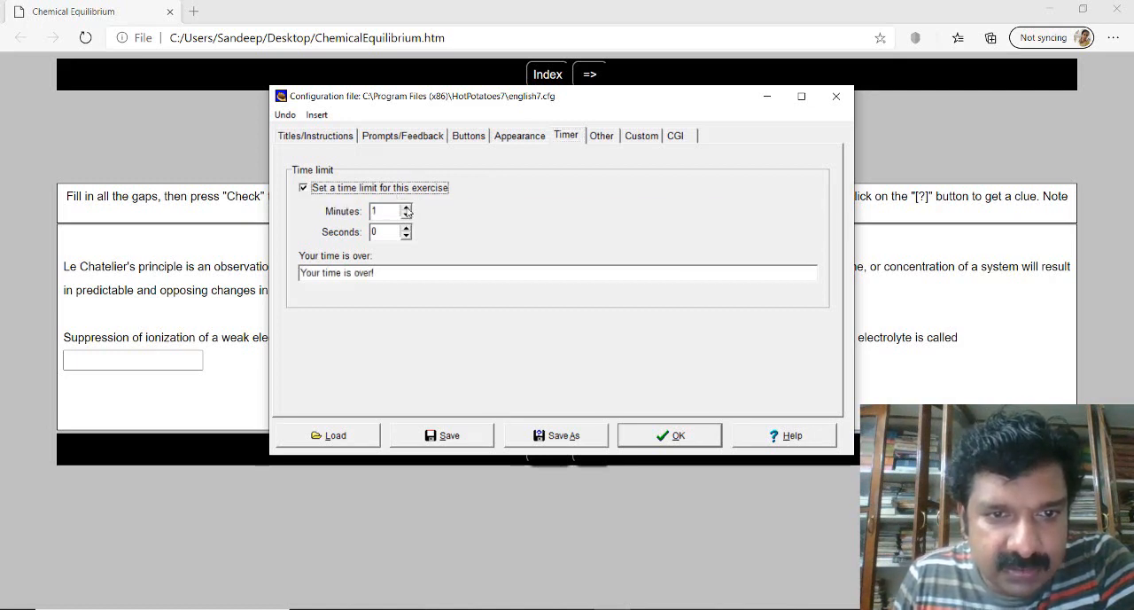
left_click(407, 208)
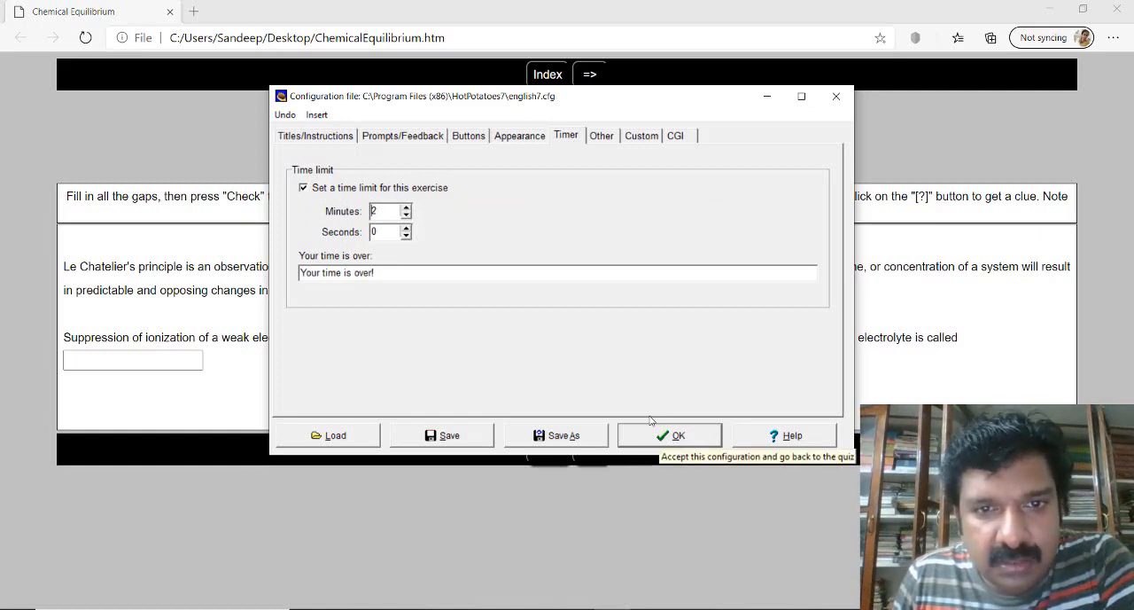
- Change the navigation bar colour to dark green (#008000) and accept the configuration
left_click(529, 142)
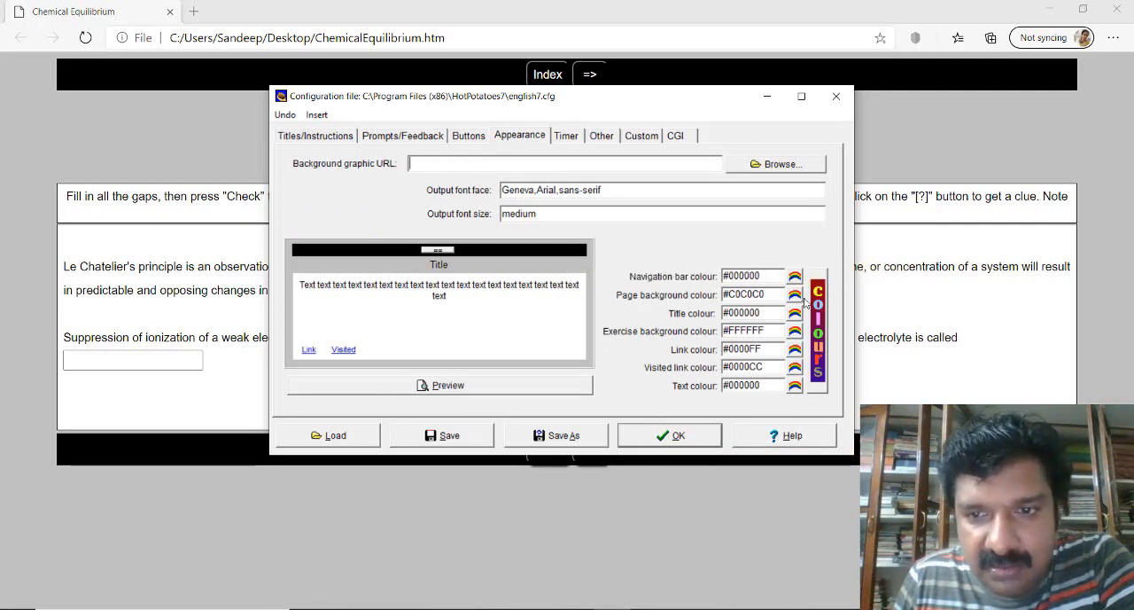
left_click(795, 277)
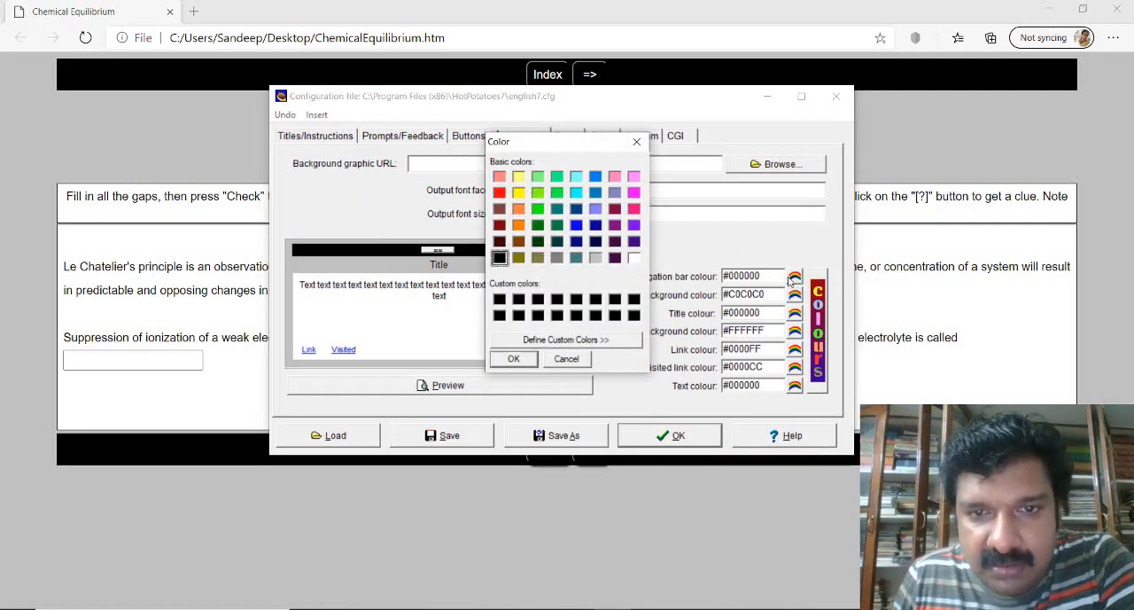
left_click(539, 227)
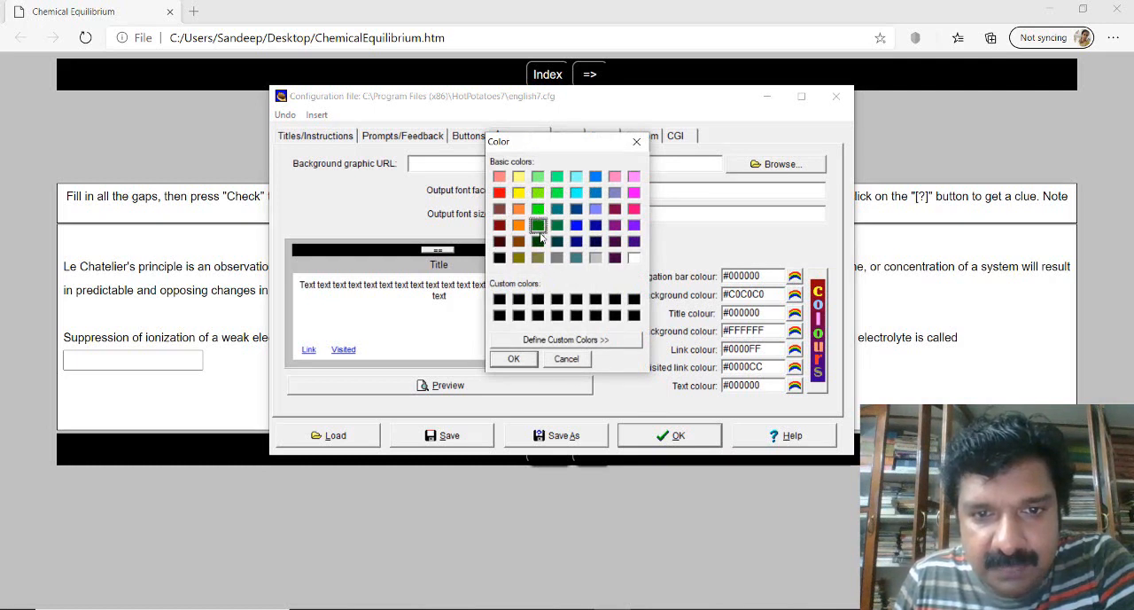
left_click(514, 359)
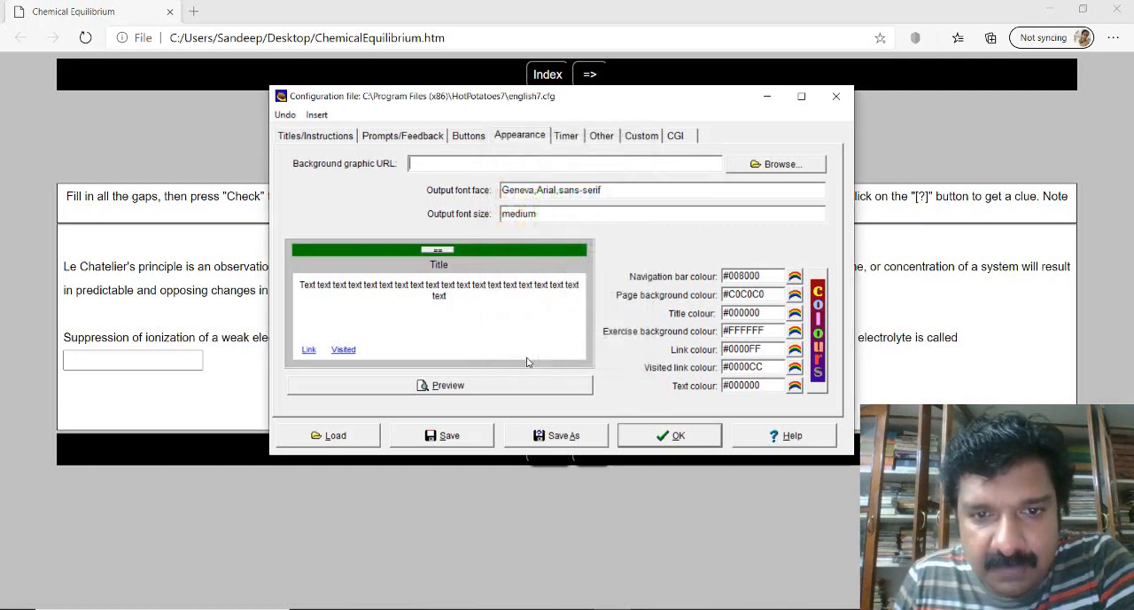
left_click(678, 436)
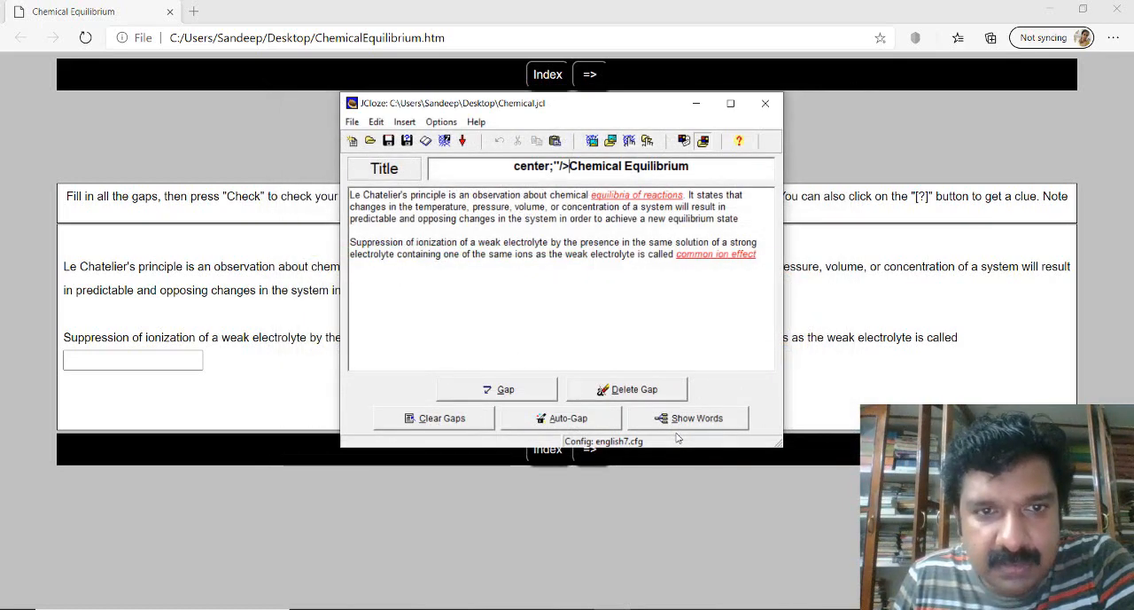
- Export the exercise again as a web page, replacing ChemicalEquilibrium.htm on the Desktop, and view it in the browser
left_click(443, 147)
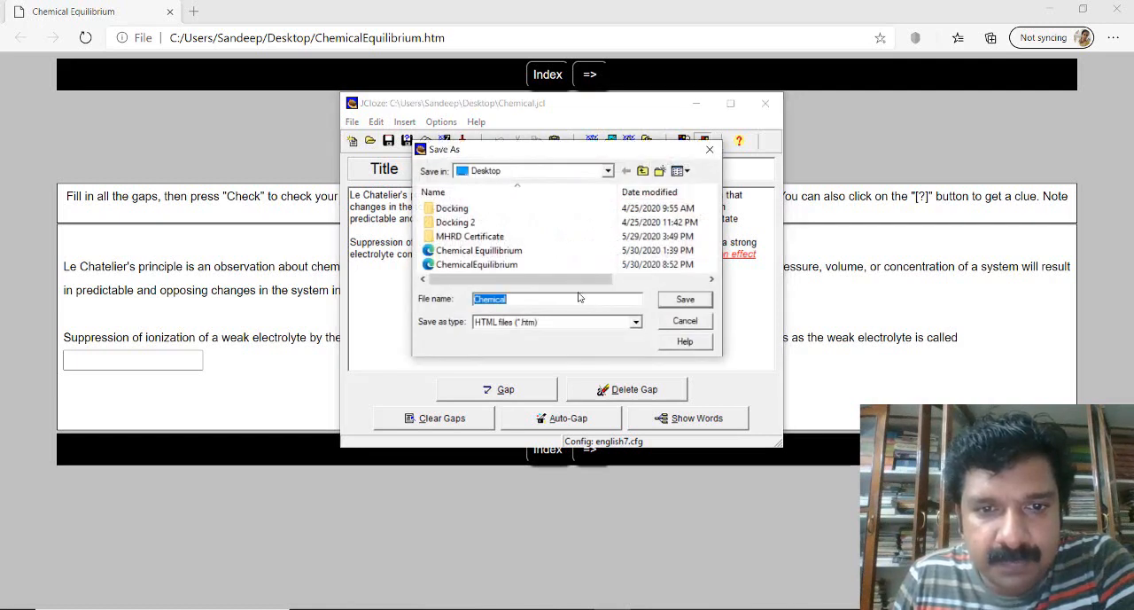
left_click(500, 266)
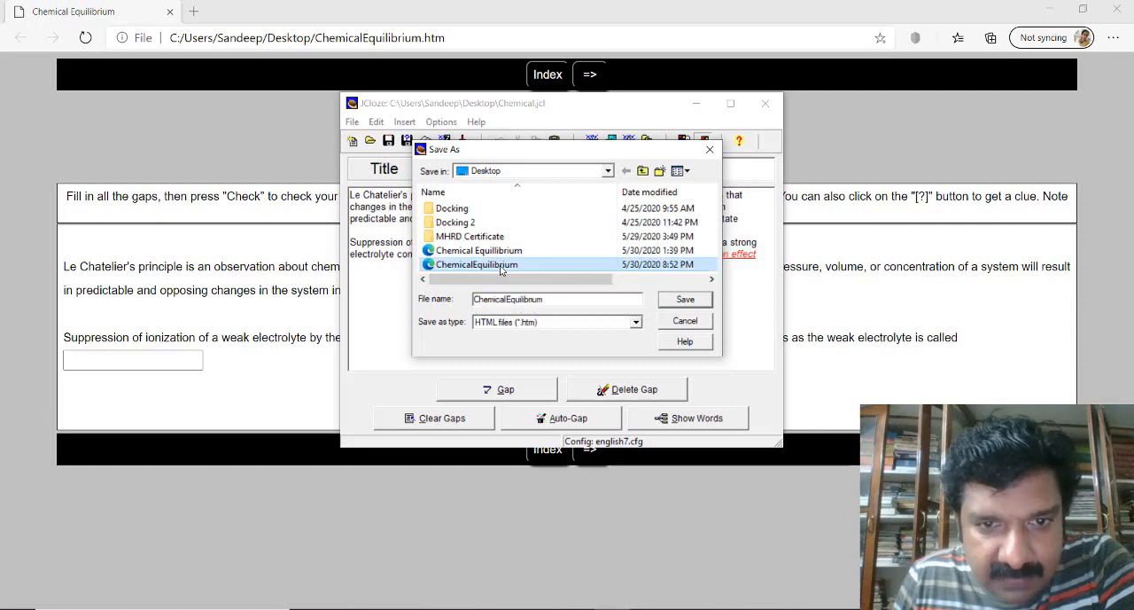
left_click(684, 300)
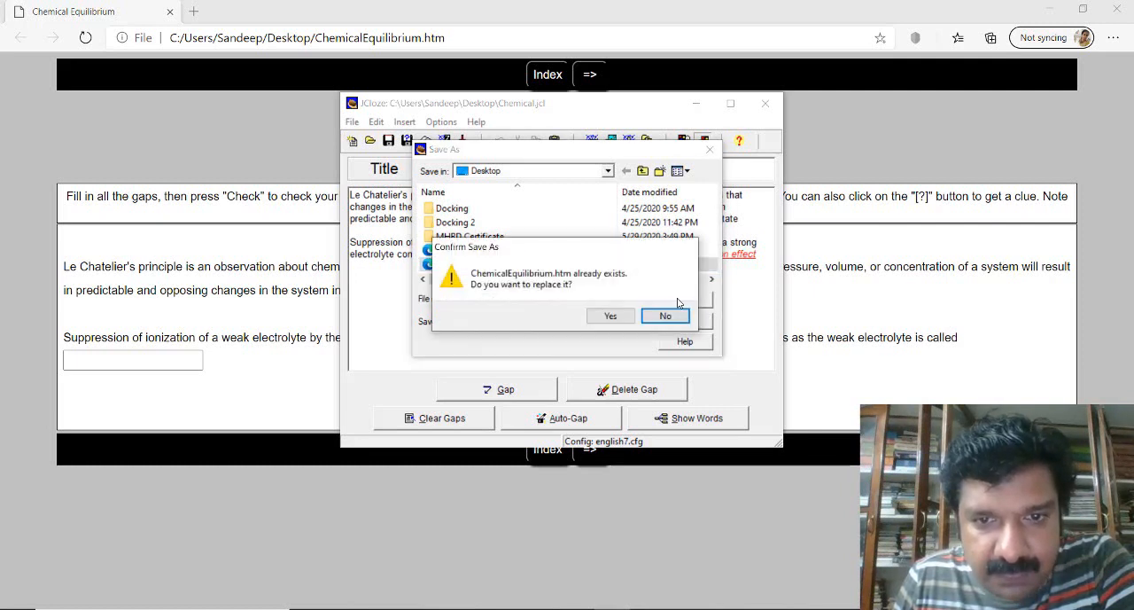
left_click(620, 317)
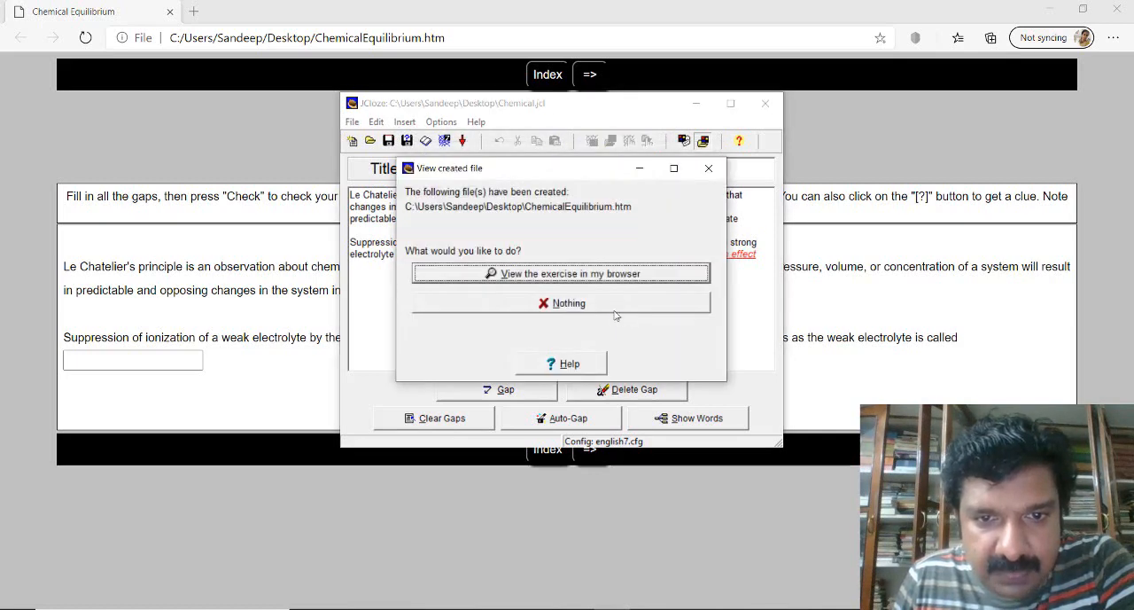
left_click(575, 275)
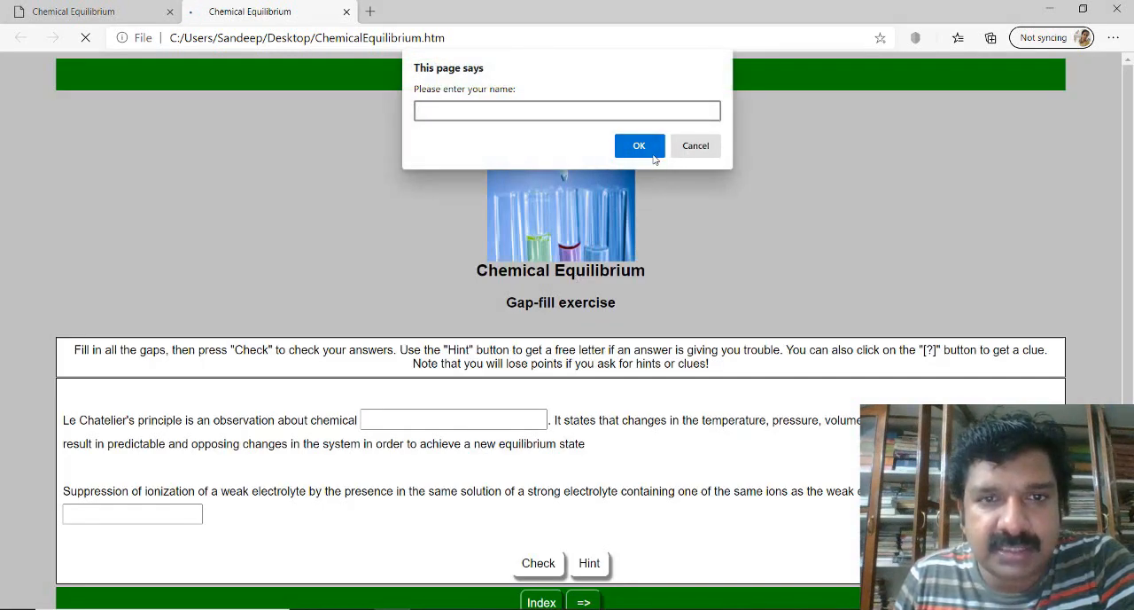
- Dismiss the name prompt without an entry and look over the exercise page's picture, timer and navigation bars
left_click(651, 155)
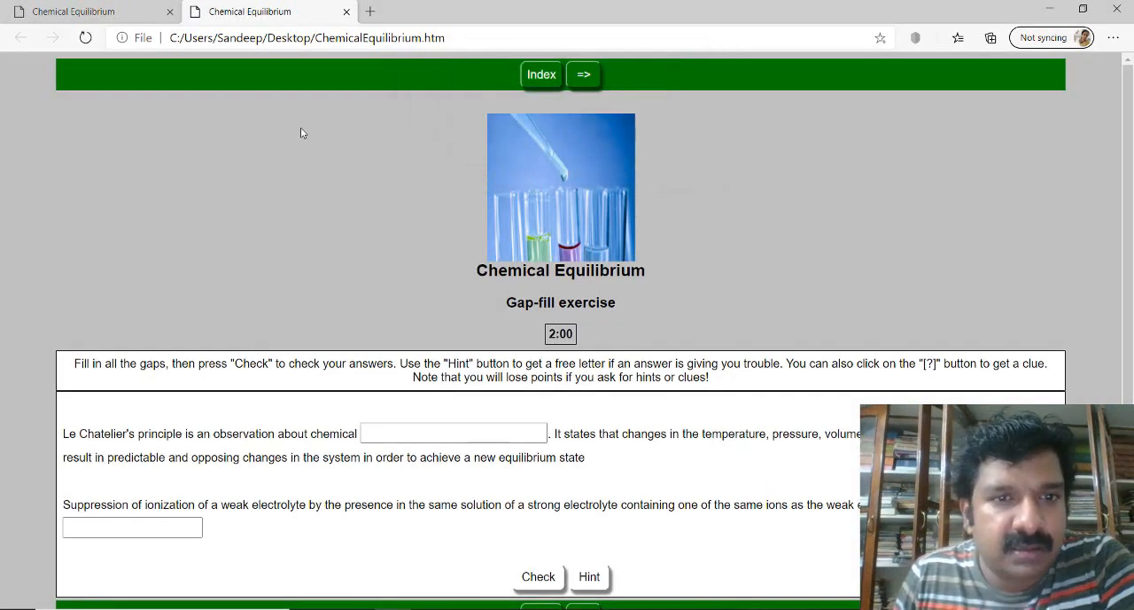
scroll(300, 129, "down", 1)
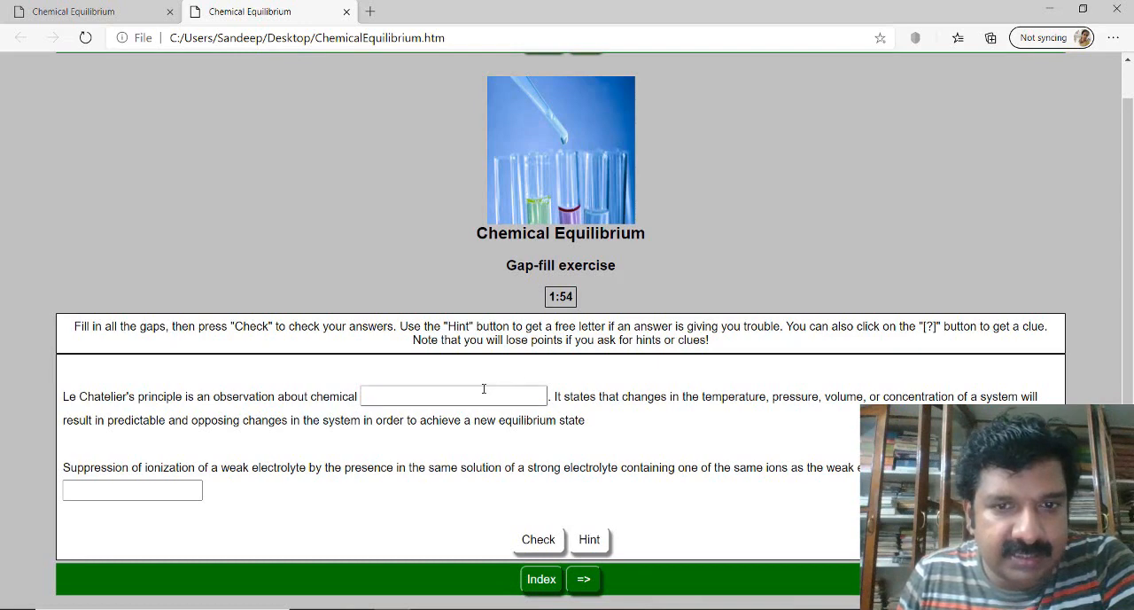
scroll(567, 334, "up", 1)
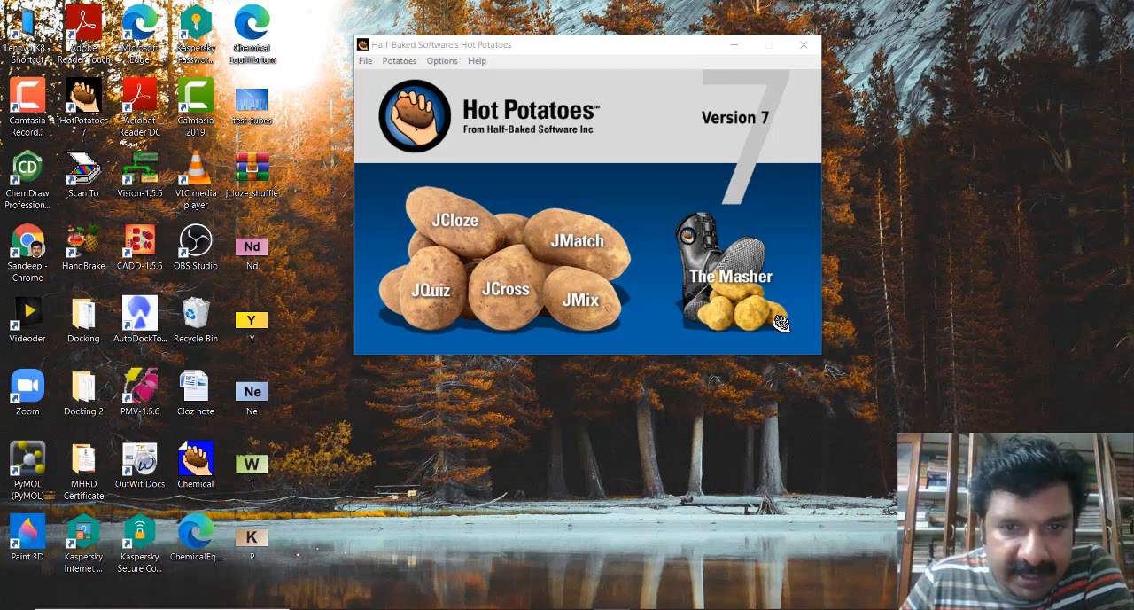
- Start a new JMatch exercise and title it "Elements"
left_click(598, 254)
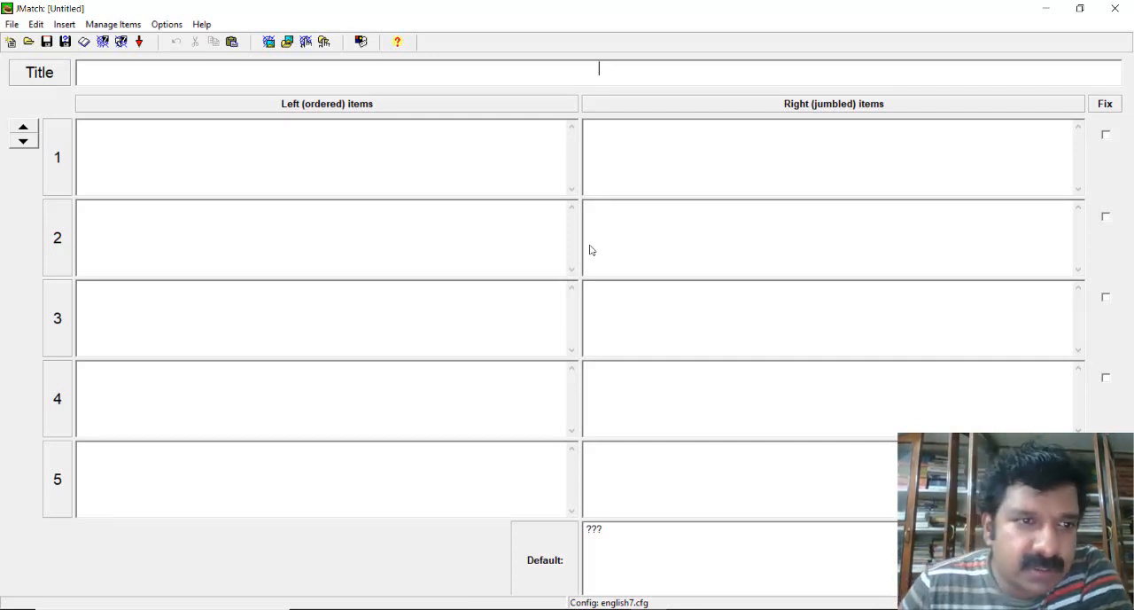
left_click(550, 147)
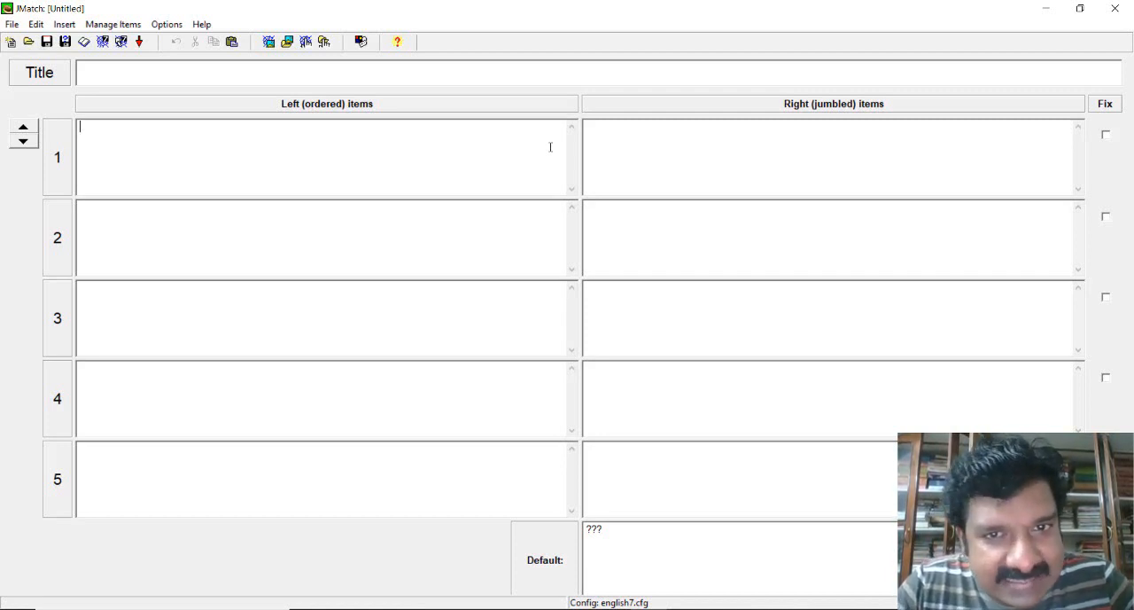
left_click(544, 79)
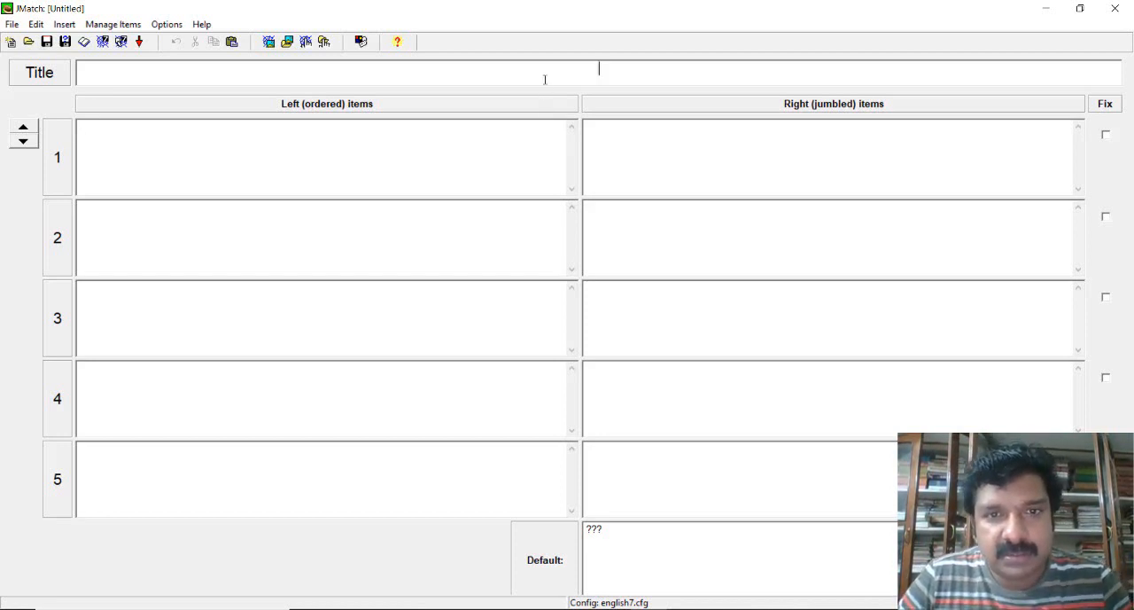
type("El")
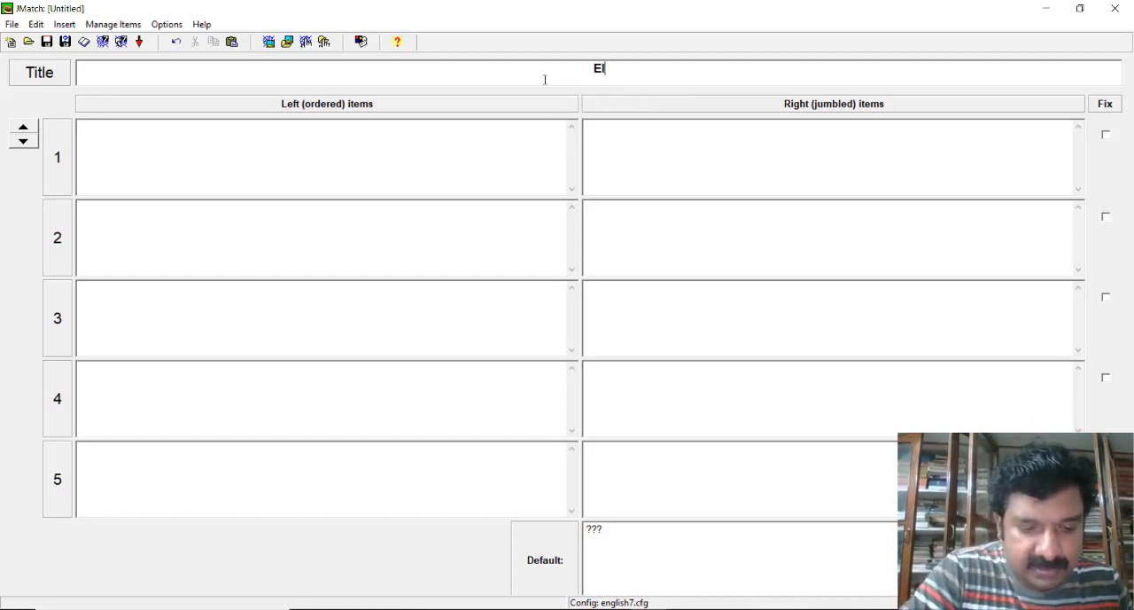
type("ements")
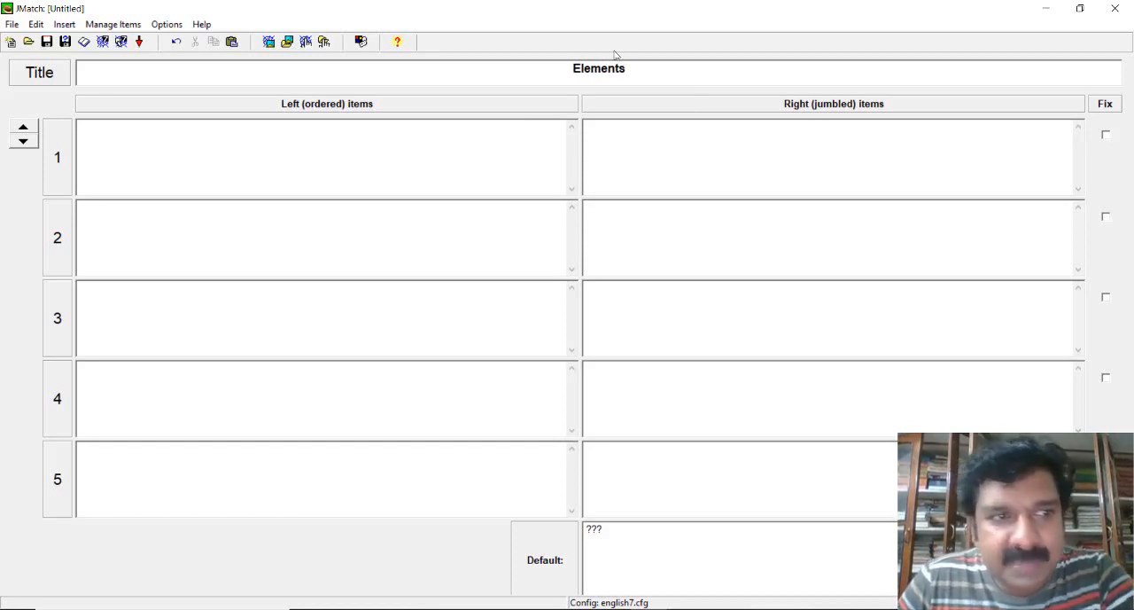
- Save the matching exercise on the Desktop as a JMatch file named Elements
left_click(48, 43)
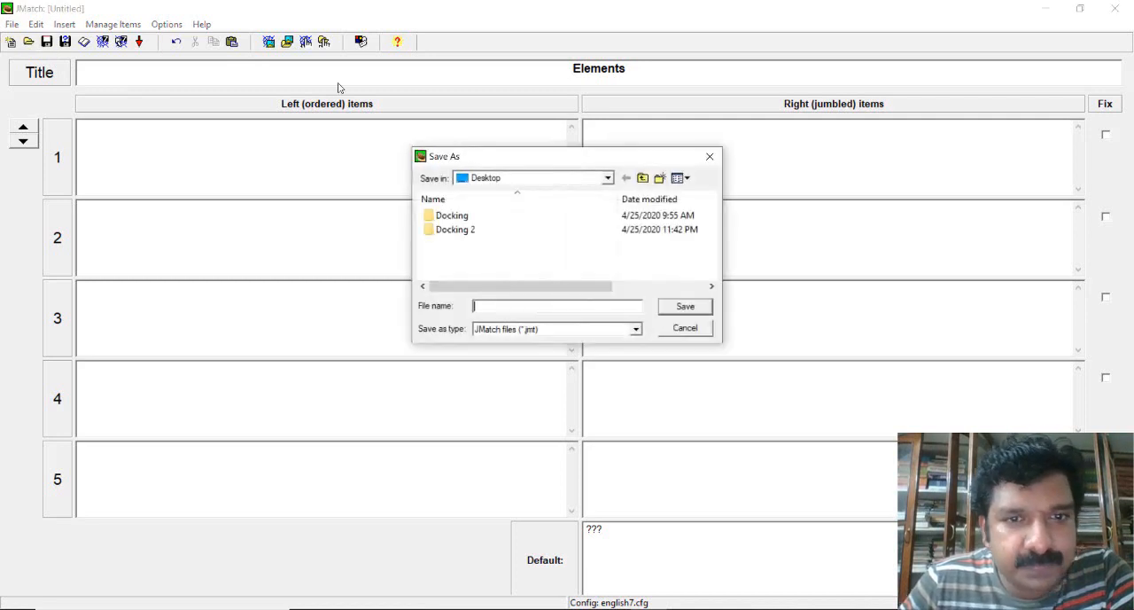
type("E")
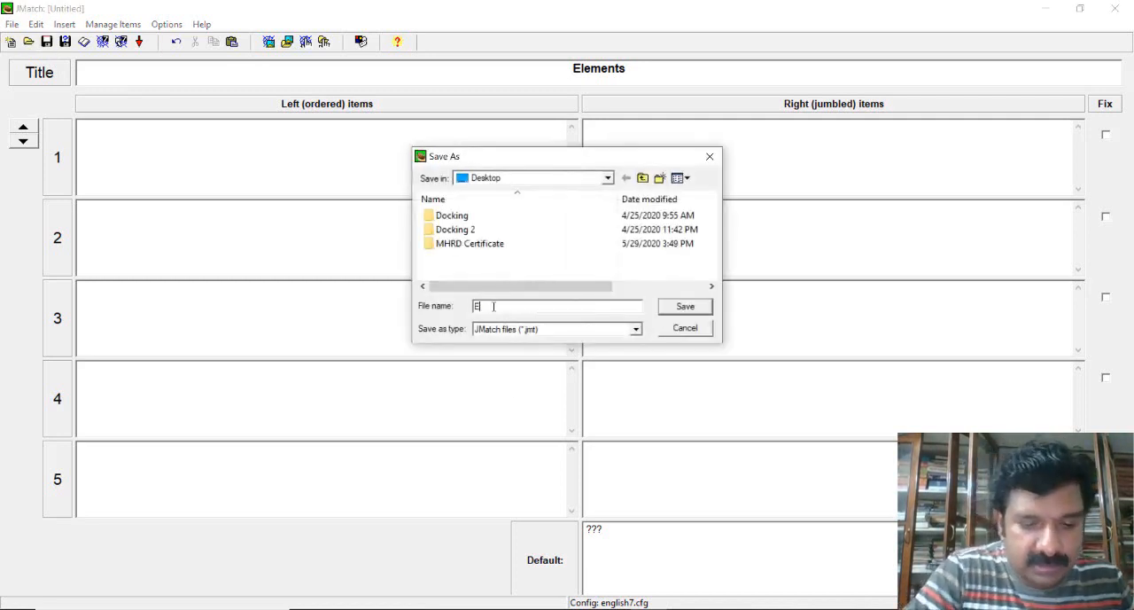
type("lements")
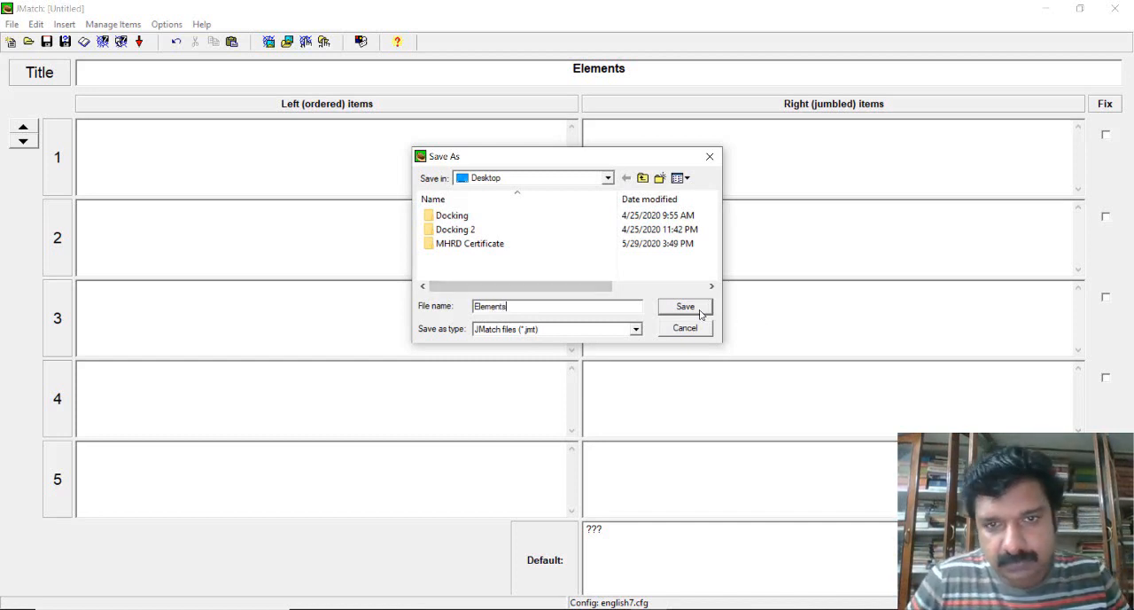
left_click(702, 310)
- Enter the first matching pair, with Potassium as the ordered item and K as its jumbled item
left_click(450, 166)
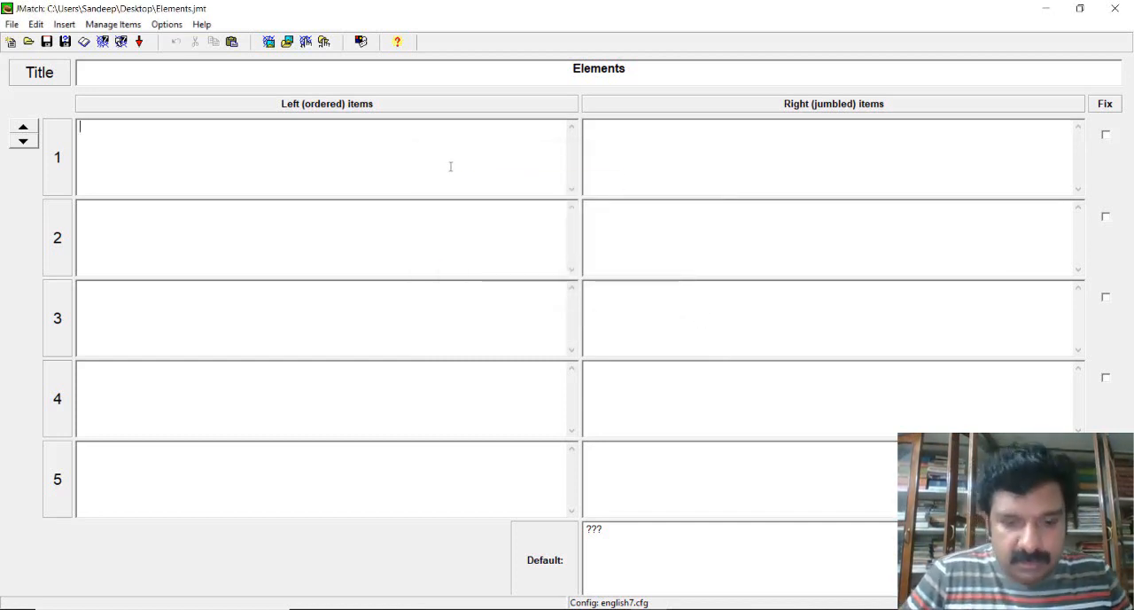
type("Pot")
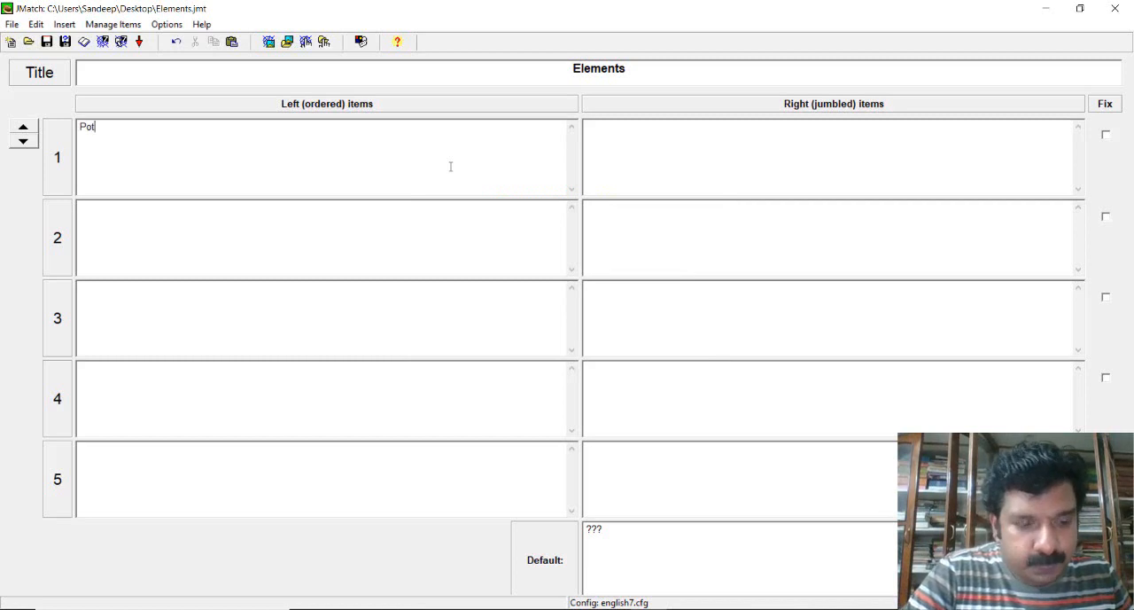
type("ass")
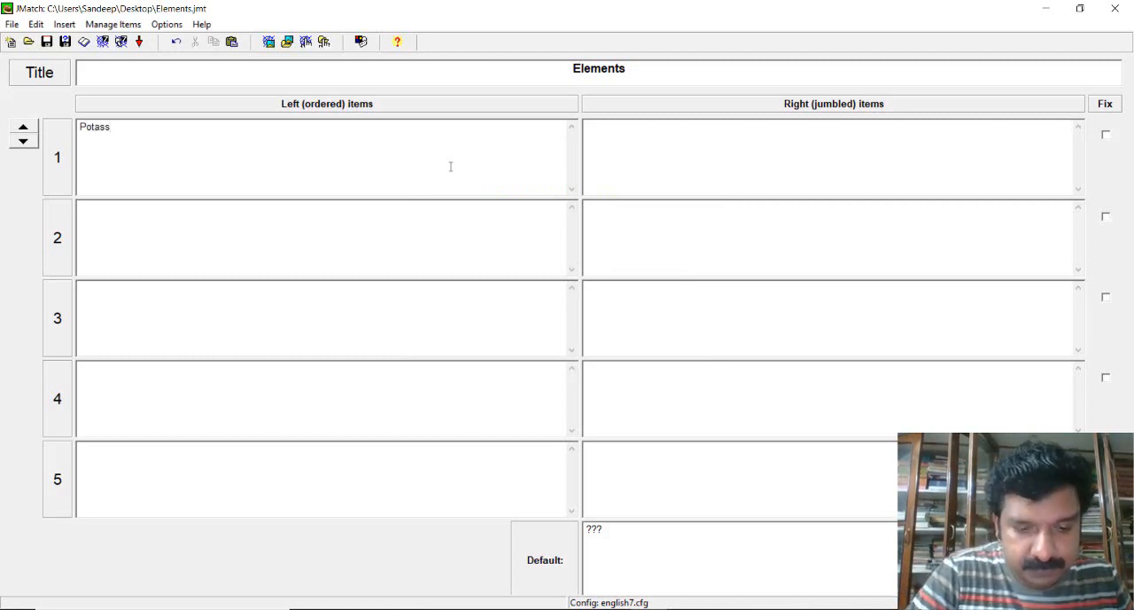
type("ium")
left_click(653, 162)
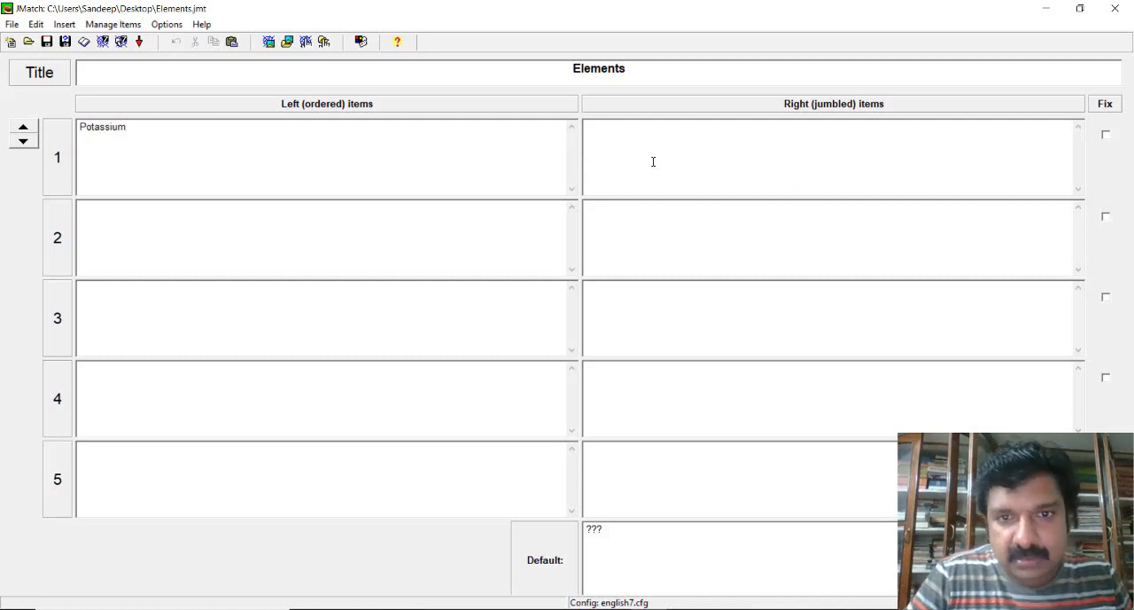
type("K")
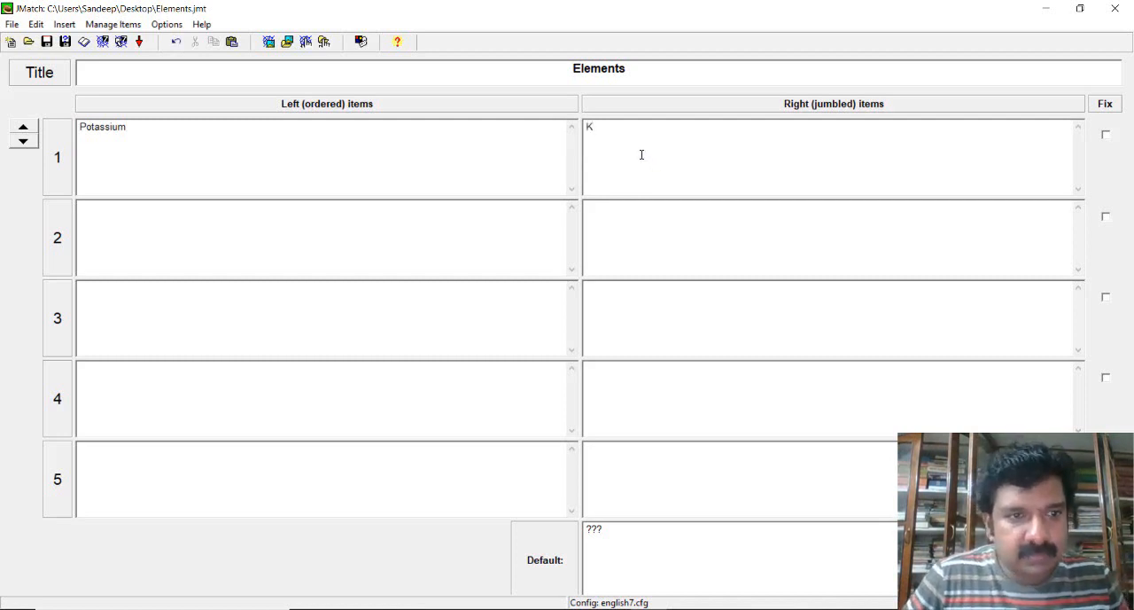
- Fill in the remaining four matching pairs: Tungsten with W, Yttrium with Y, Neodymium with Nd and Neon with Ne
left_click(432, 239)
type("T")
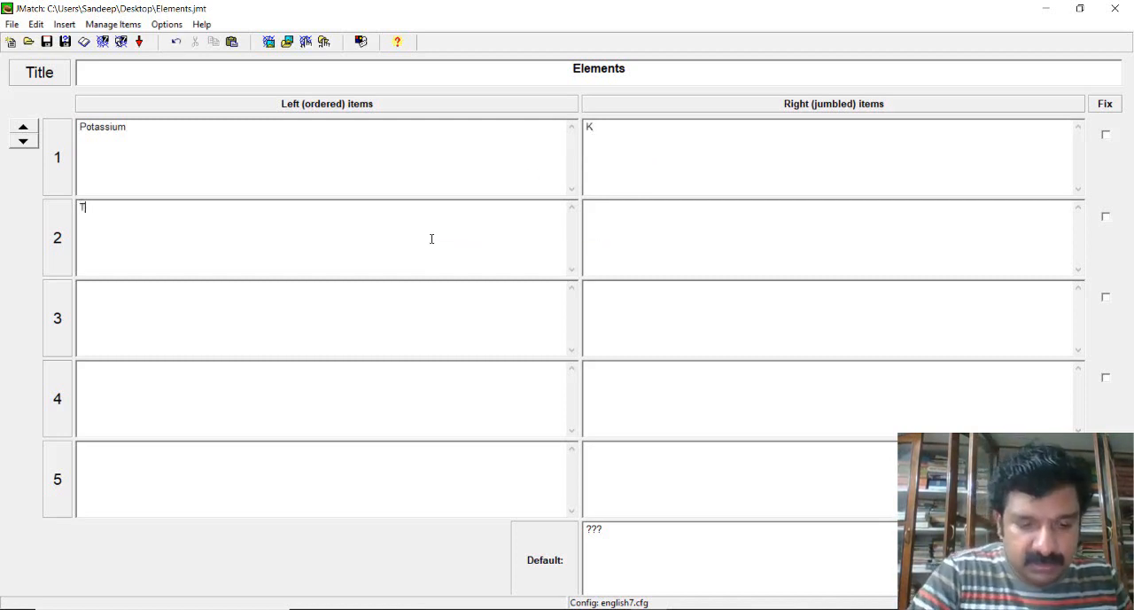
type("um")
key("BackSpace")
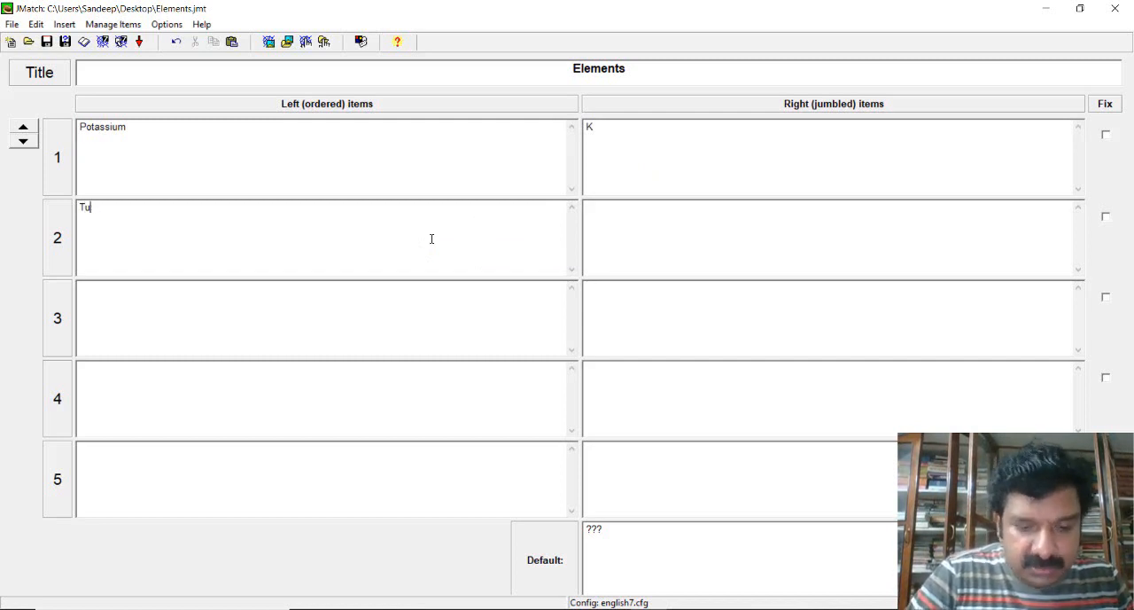
type("ngsten")
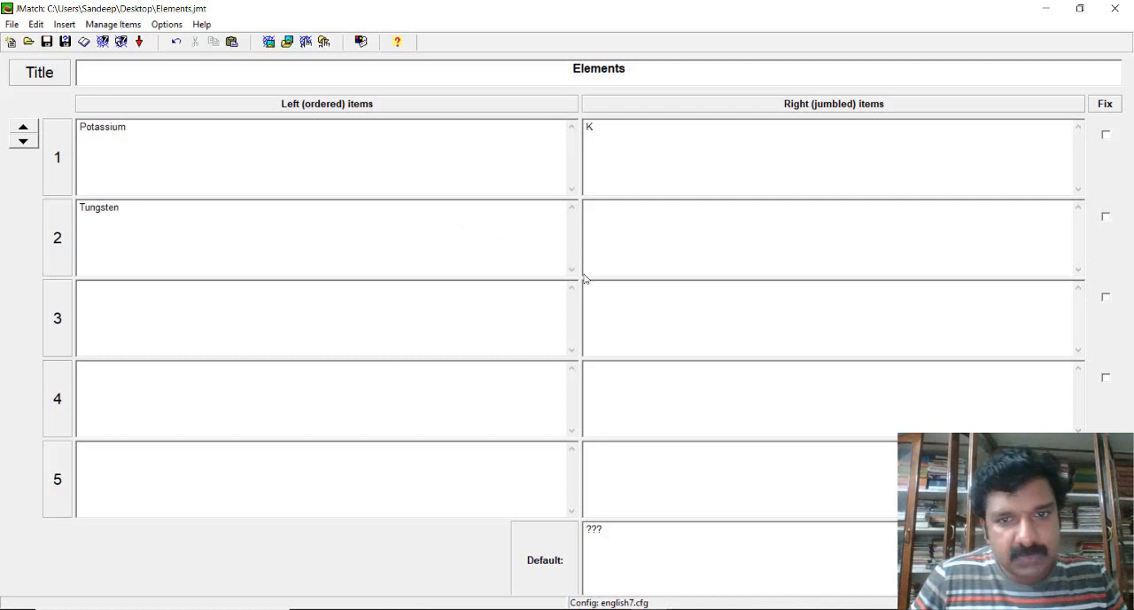
left_click(645, 231)
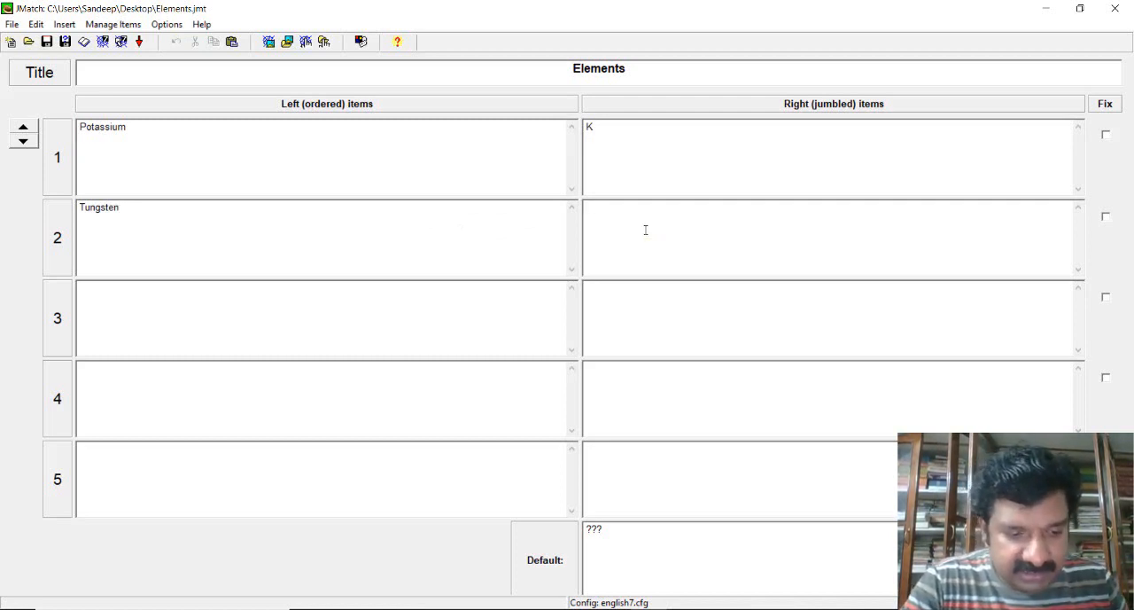
type("W")
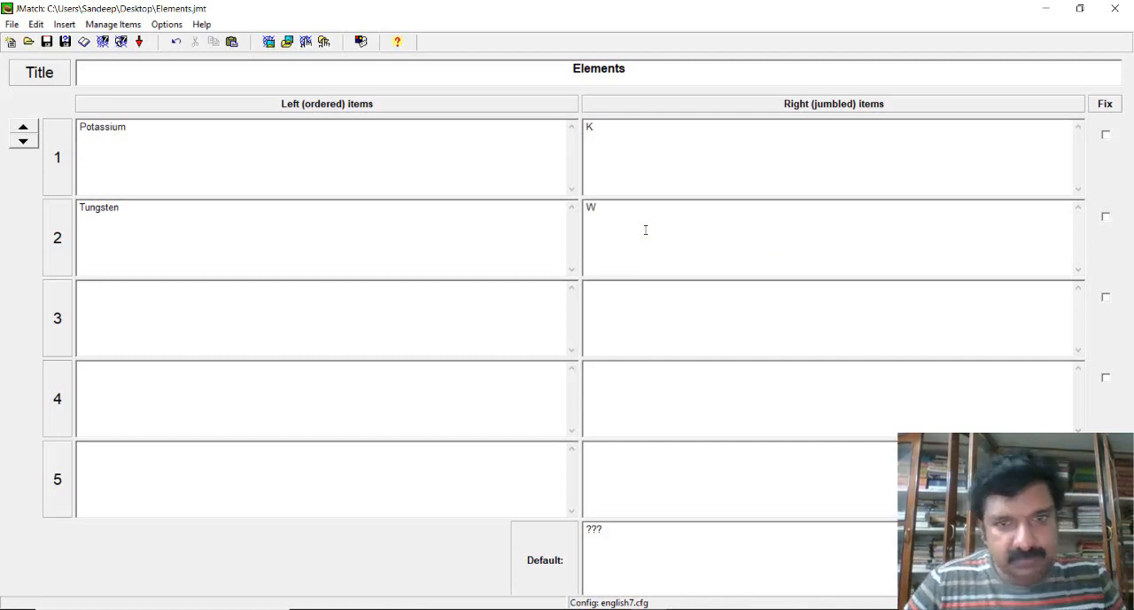
left_click(452, 312)
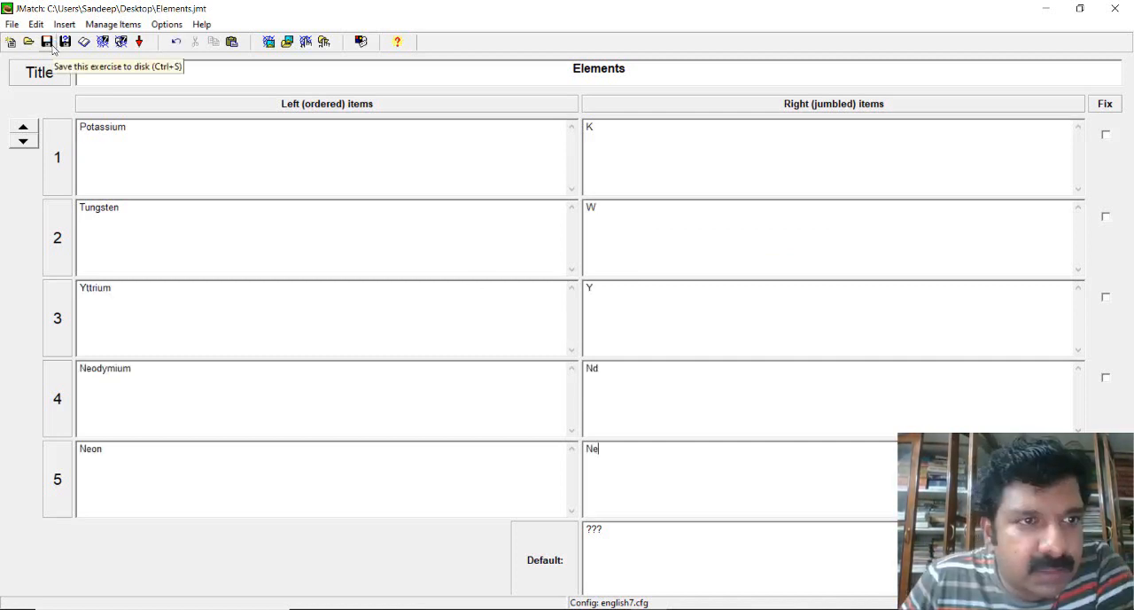
- Export the matching exercise as a web page named Elements1 on the Desktop and view it in the browser
left_click(104, 42)
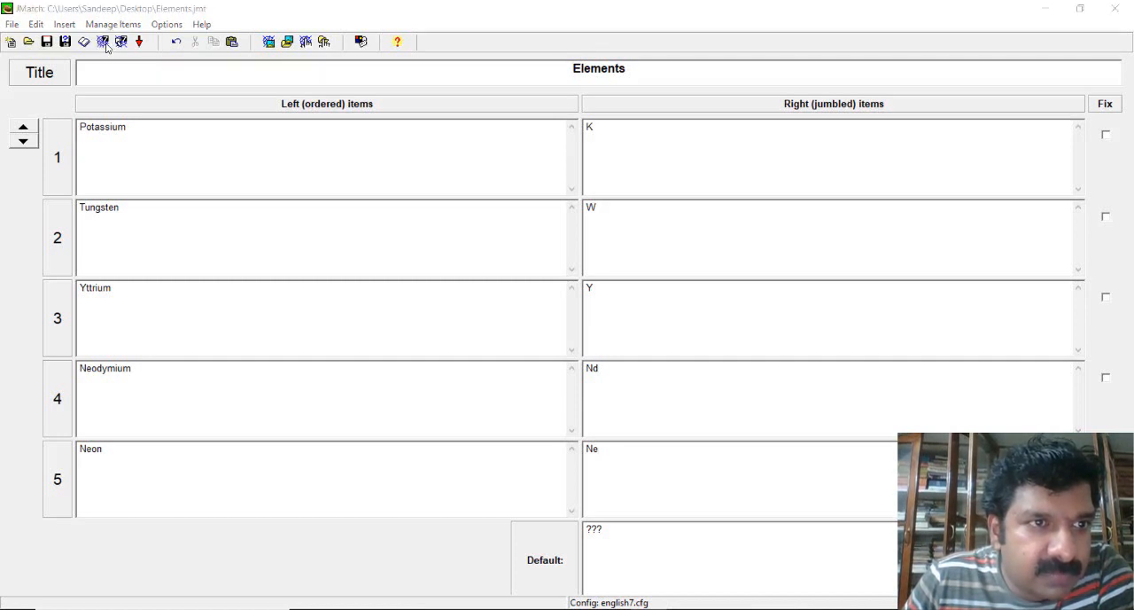
left_click(536, 302)
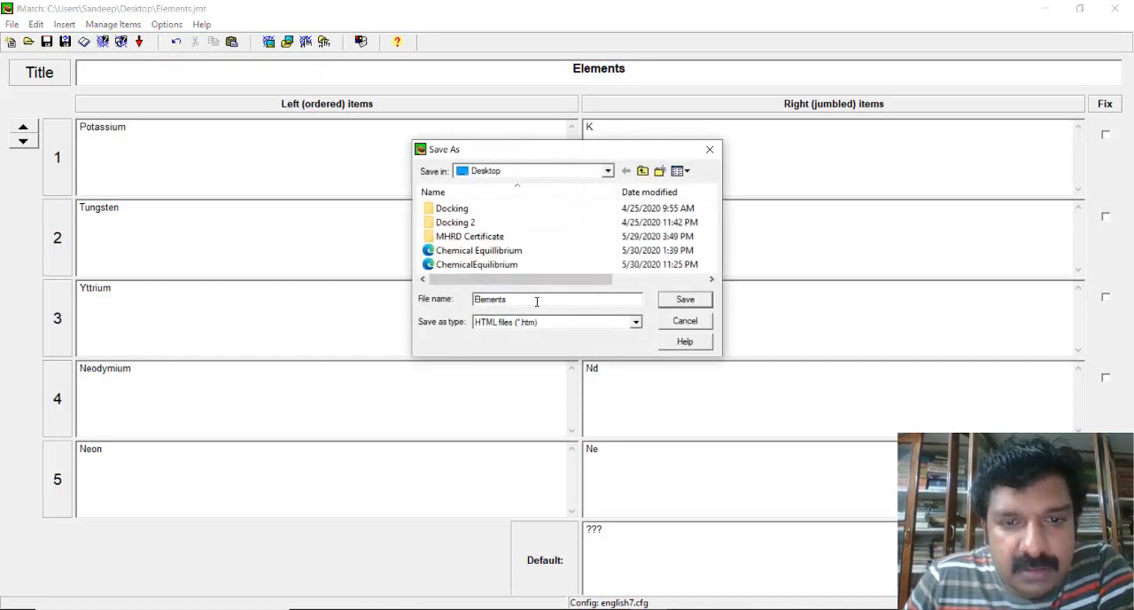
type("1")
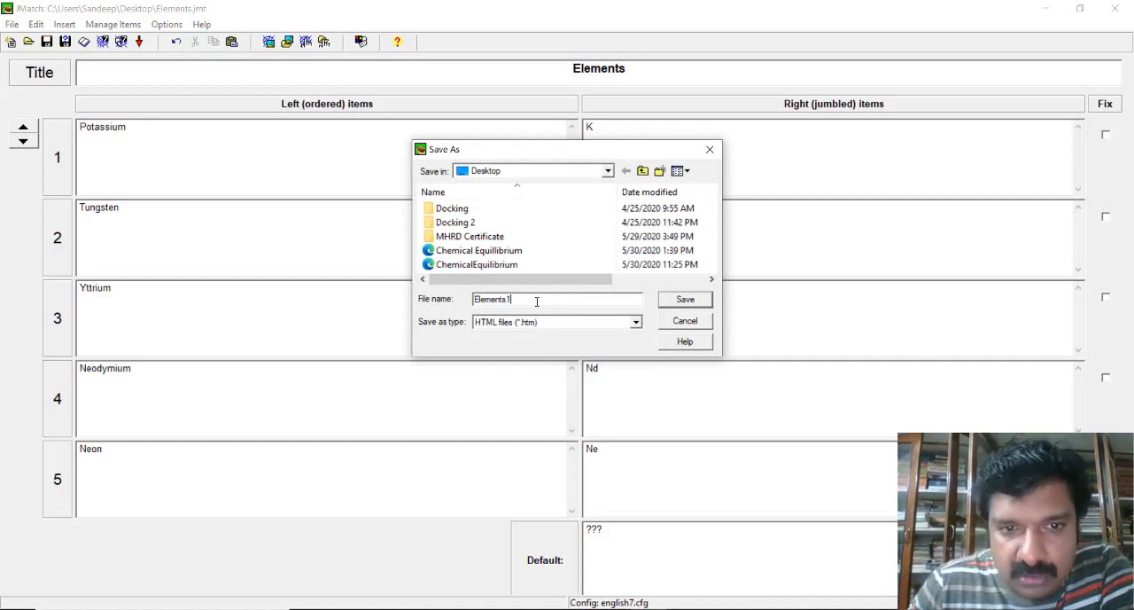
left_click(693, 303)
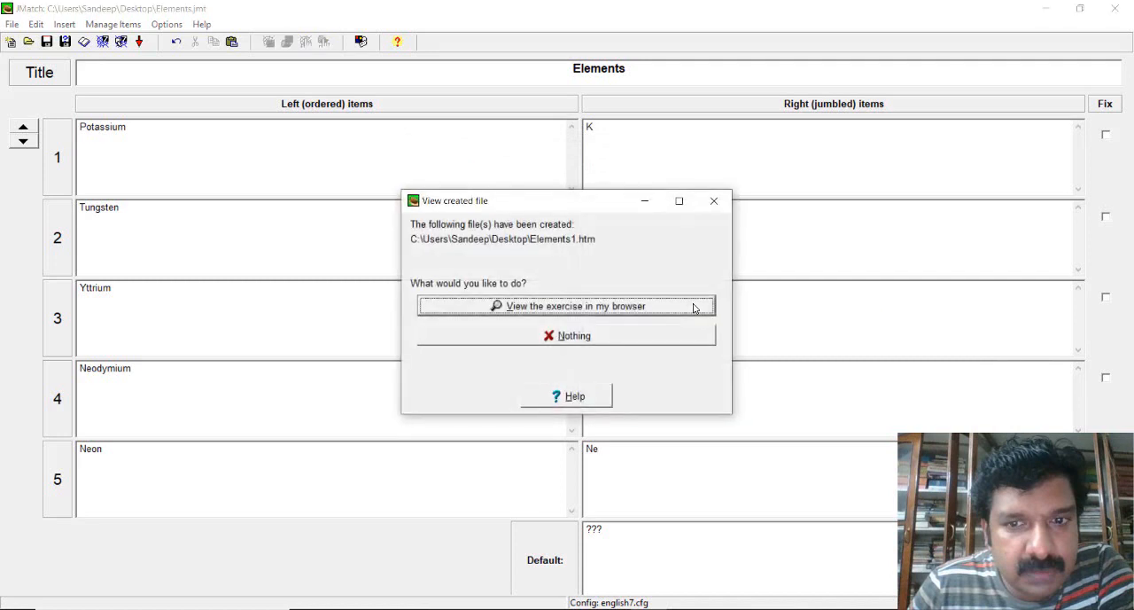
left_click(585, 306)
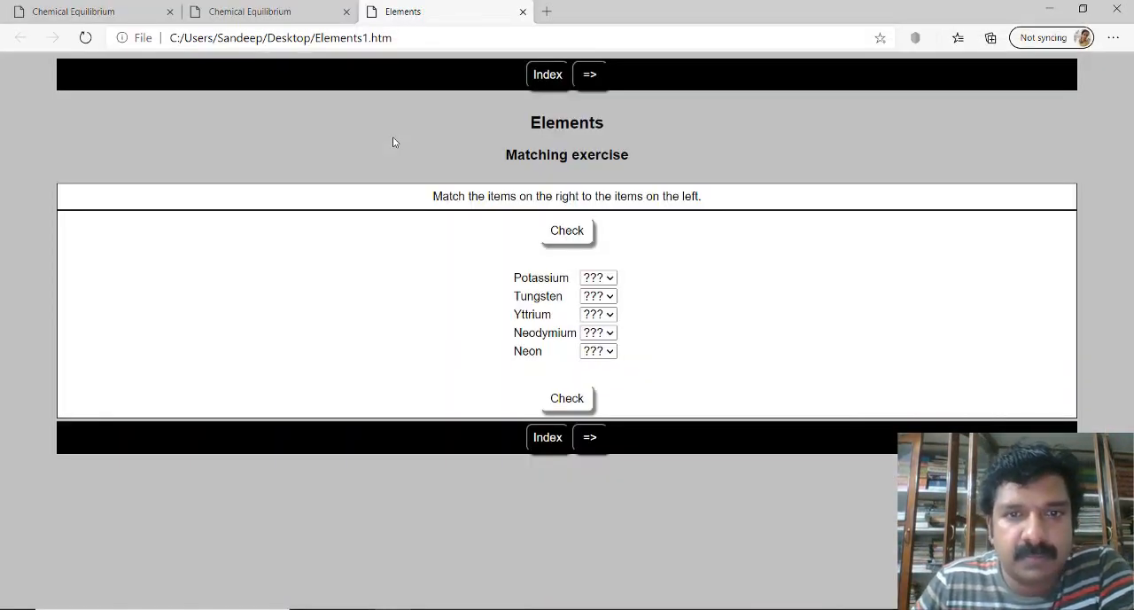
- Answer the first two items of the exercise page, choosing W for Potassium and Y for Tungsten
left_click(598, 277)
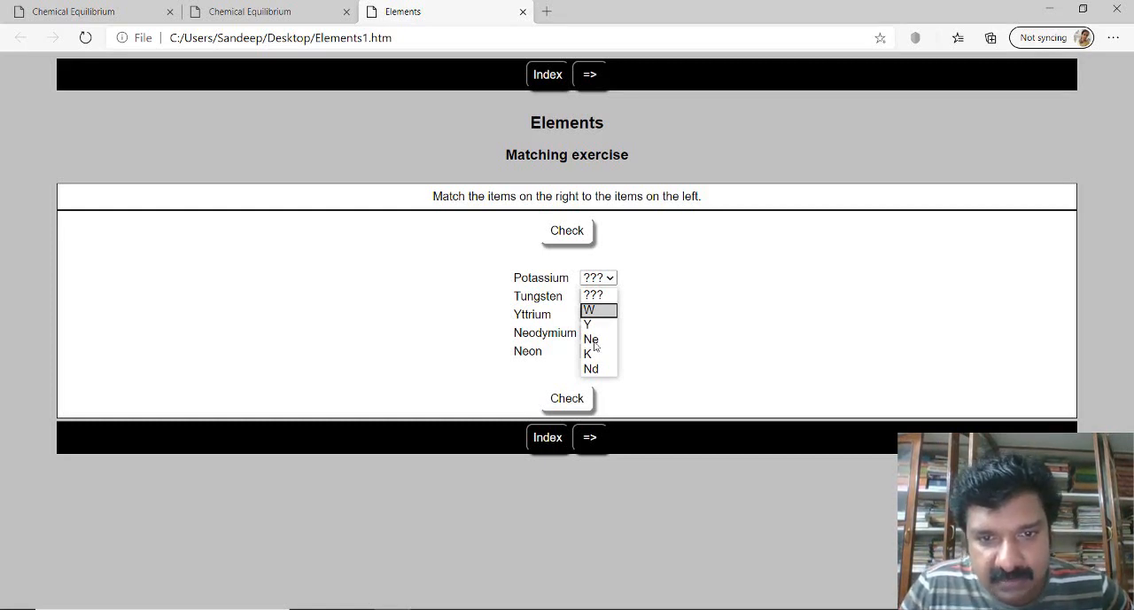
left_click(594, 310)
left_click(598, 296)
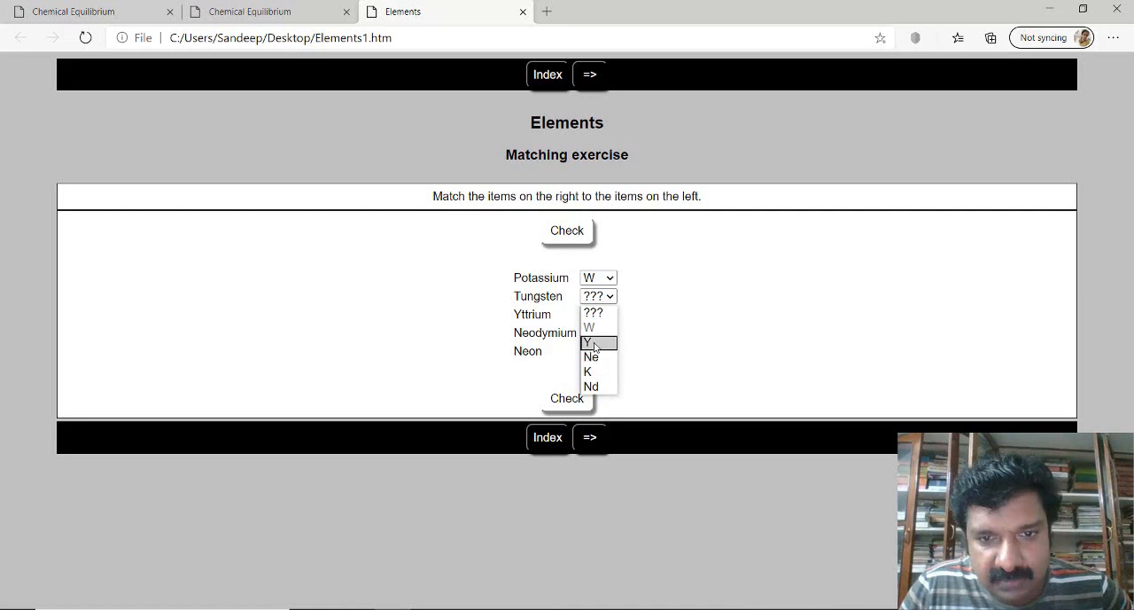
left_click(590, 342)
- Leave Yttrium unanswered and choose Nd as the match for Neodymium
left_click(610, 316)
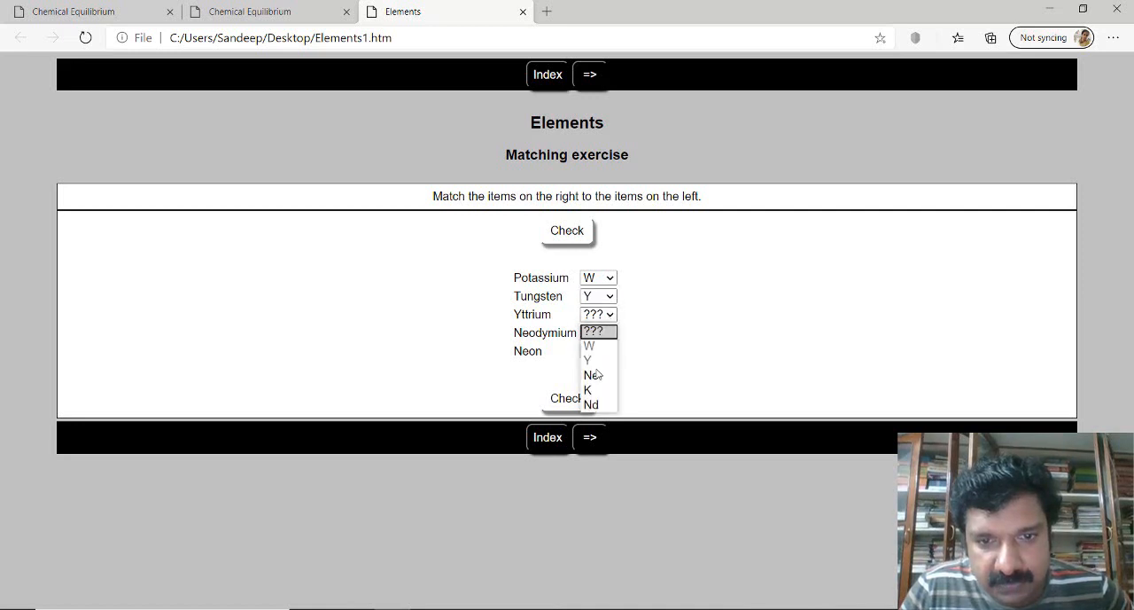
left_click(611, 318)
left_click(609, 333)
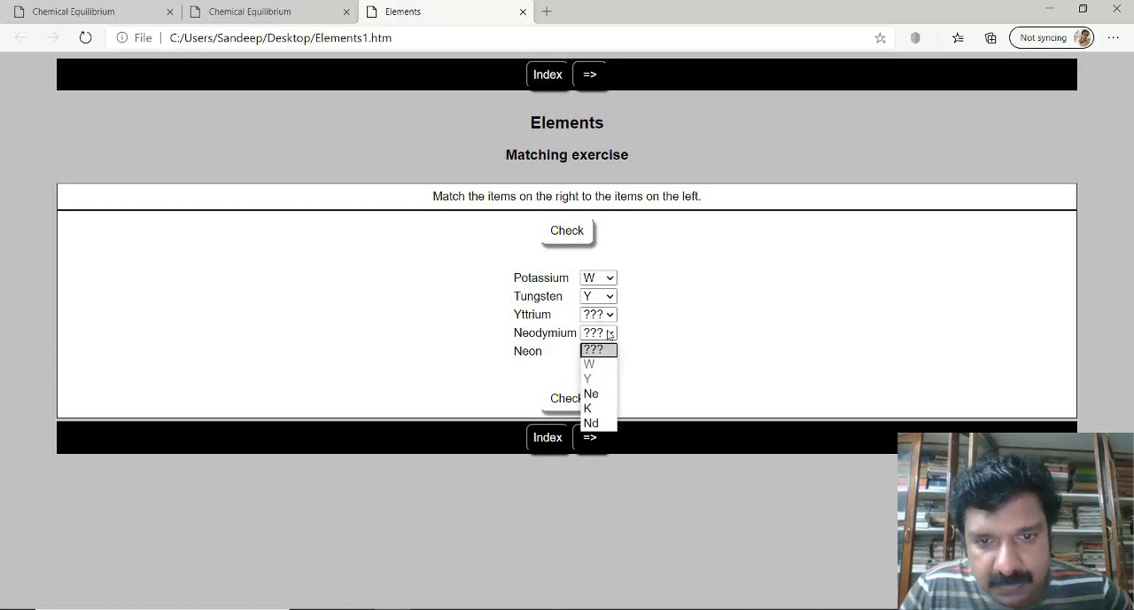
left_click(595, 410)
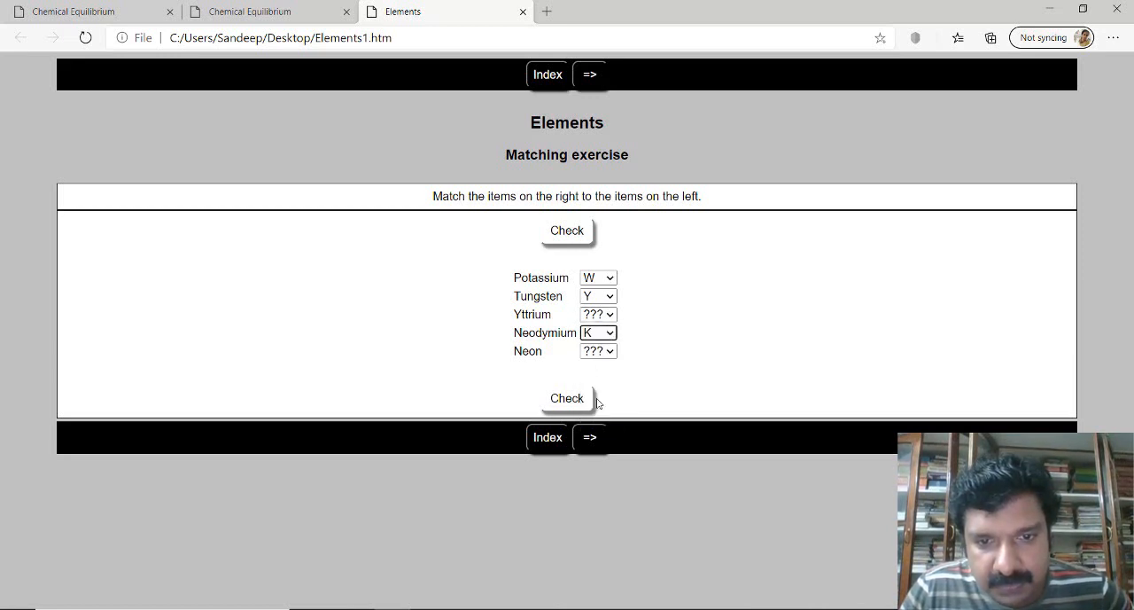
left_click(608, 334)
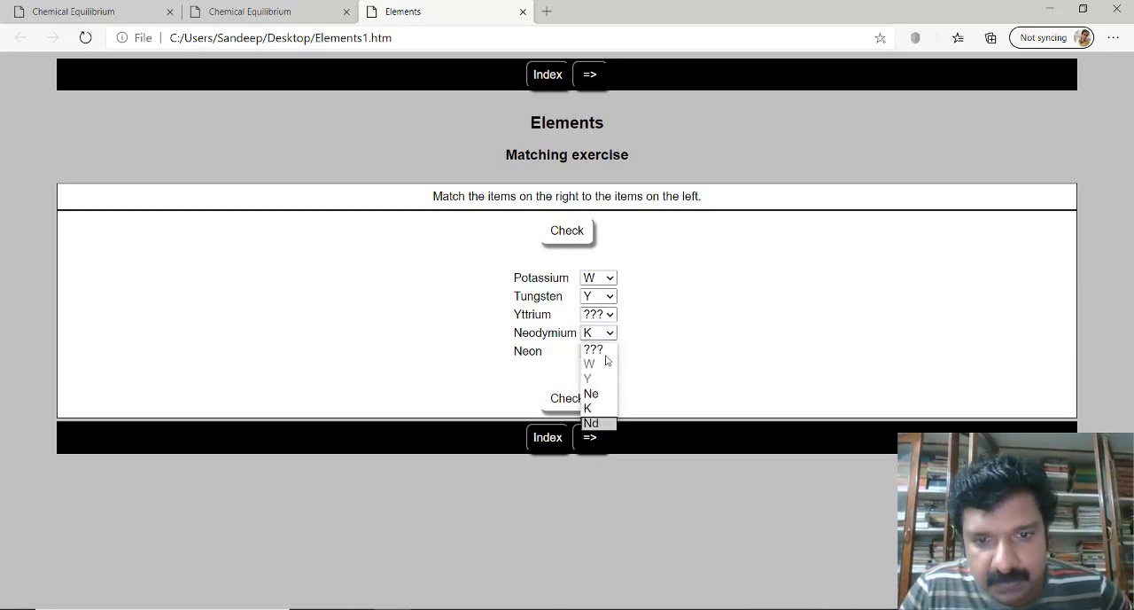
left_click(591, 423)
- Choose Ne for Neon and K for Yttrium, and check the answers to get the score
left_click(611, 351)
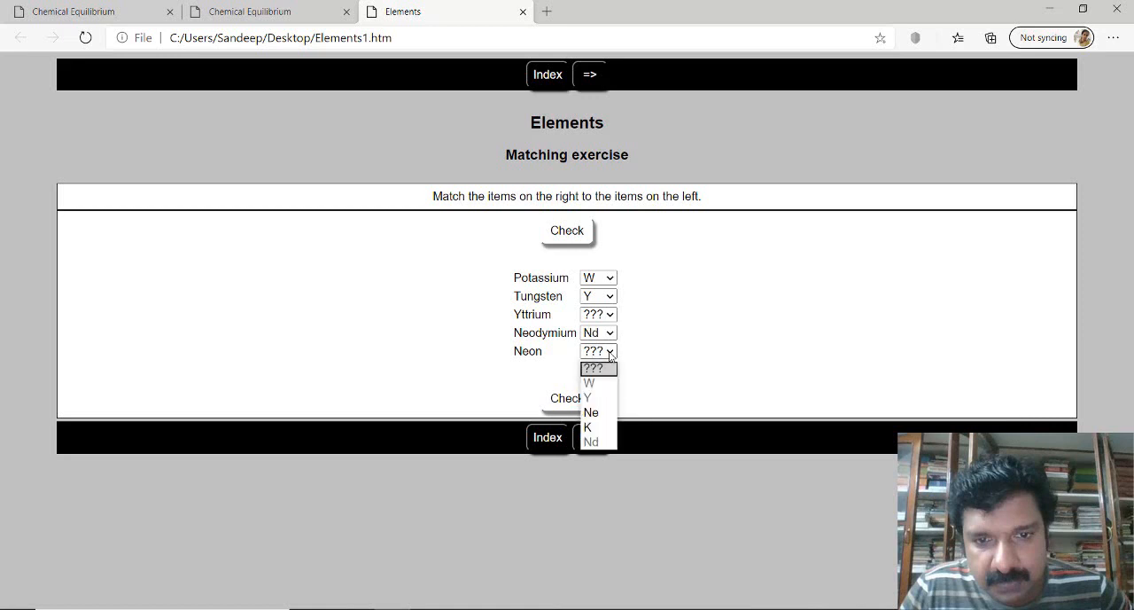
left_click(605, 411)
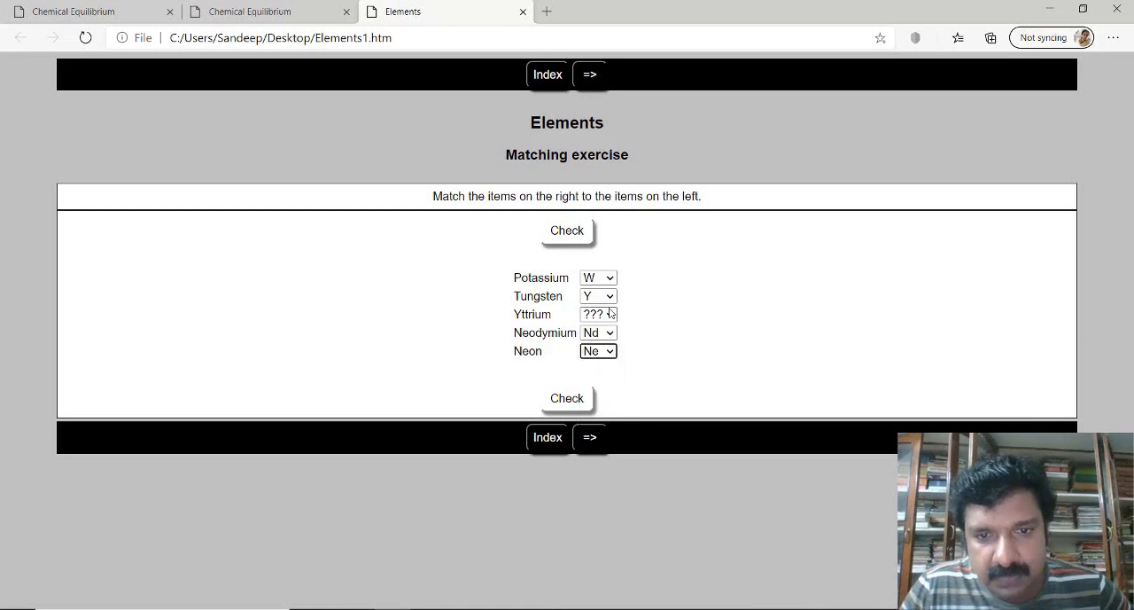
left_click(609, 314)
left_click(590, 390)
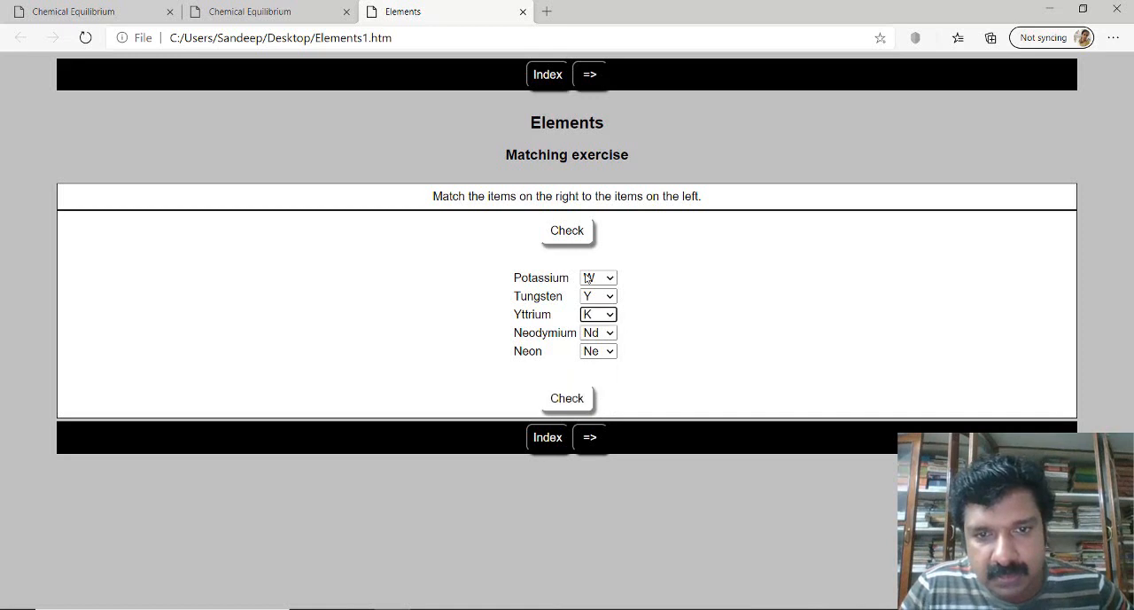
left_click(582, 238)
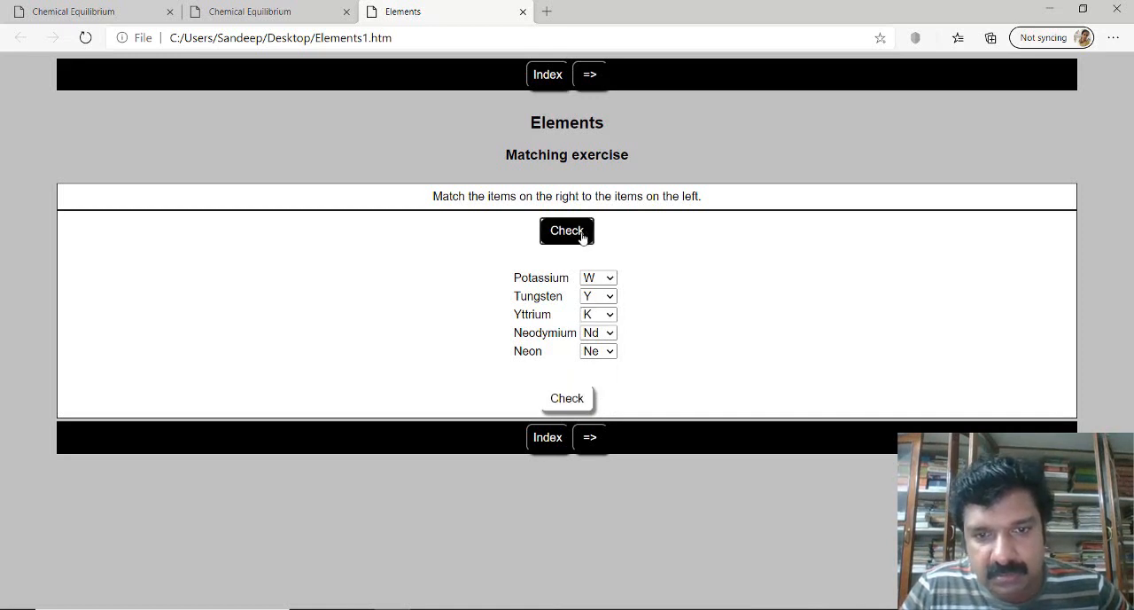
left_click(587, 235)
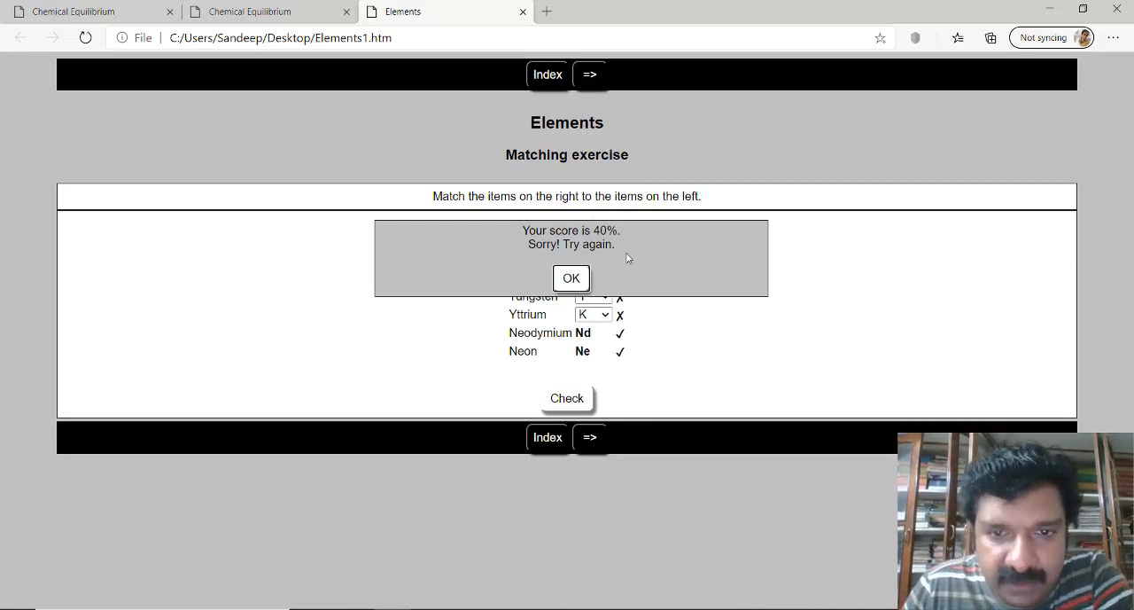
- Dismiss the score message, clear the Potassium answer, and choose W for Tungsten and Y for Yttrium
left_click(571, 278)
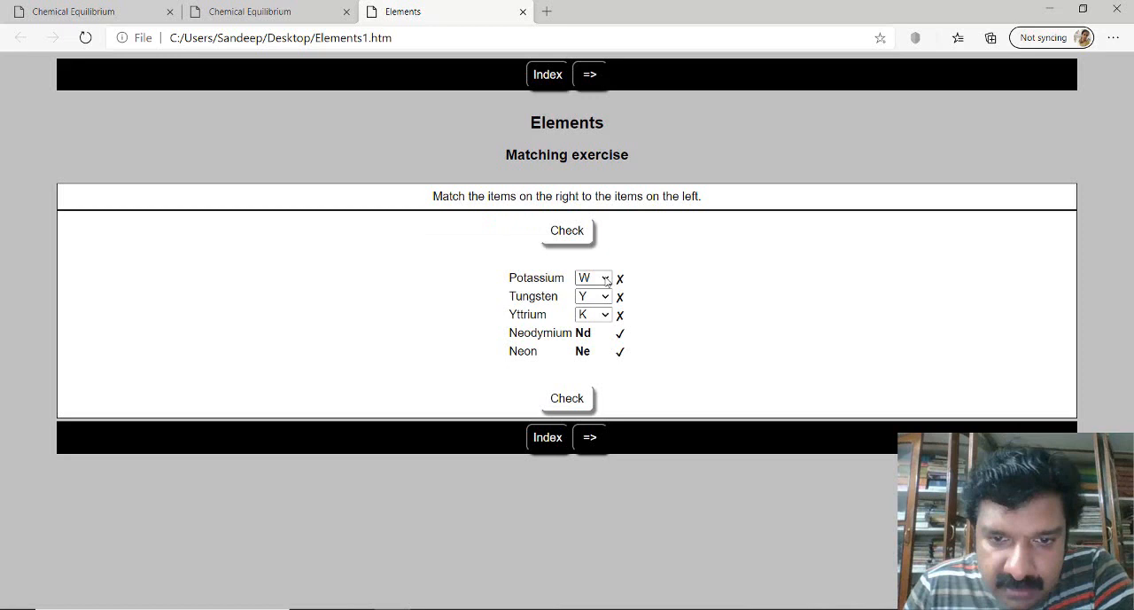
left_click(607, 280)
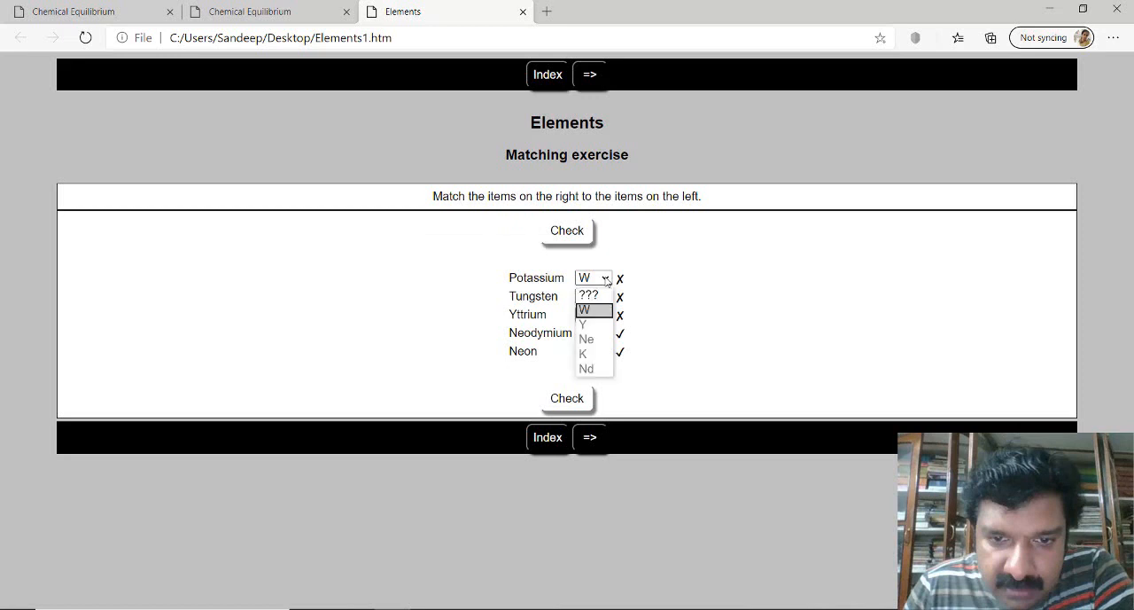
left_click(589, 297)
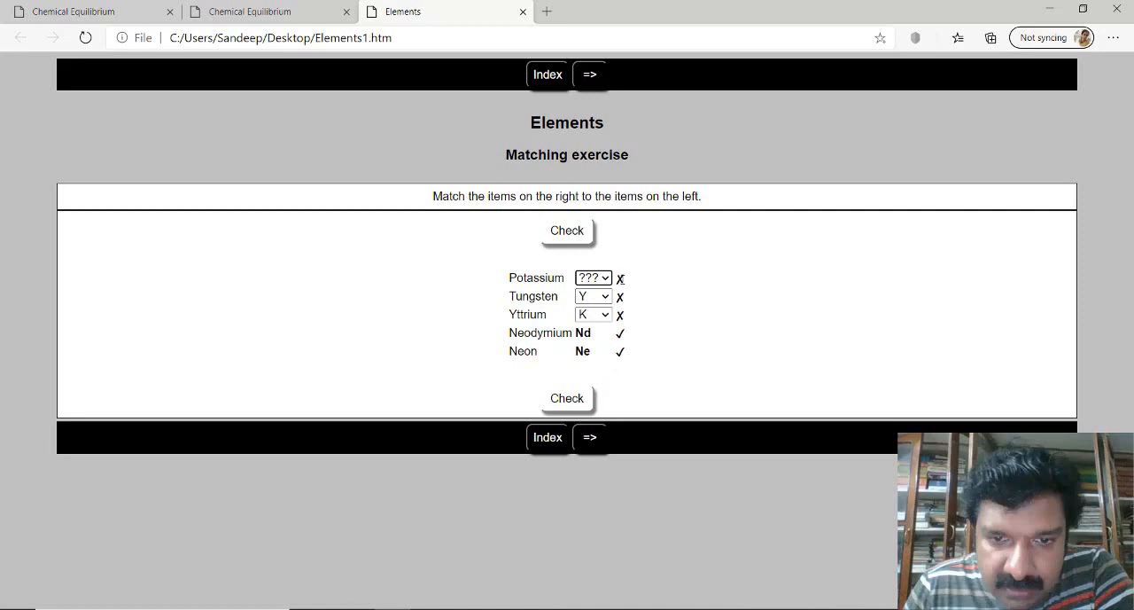
left_click(606, 298)
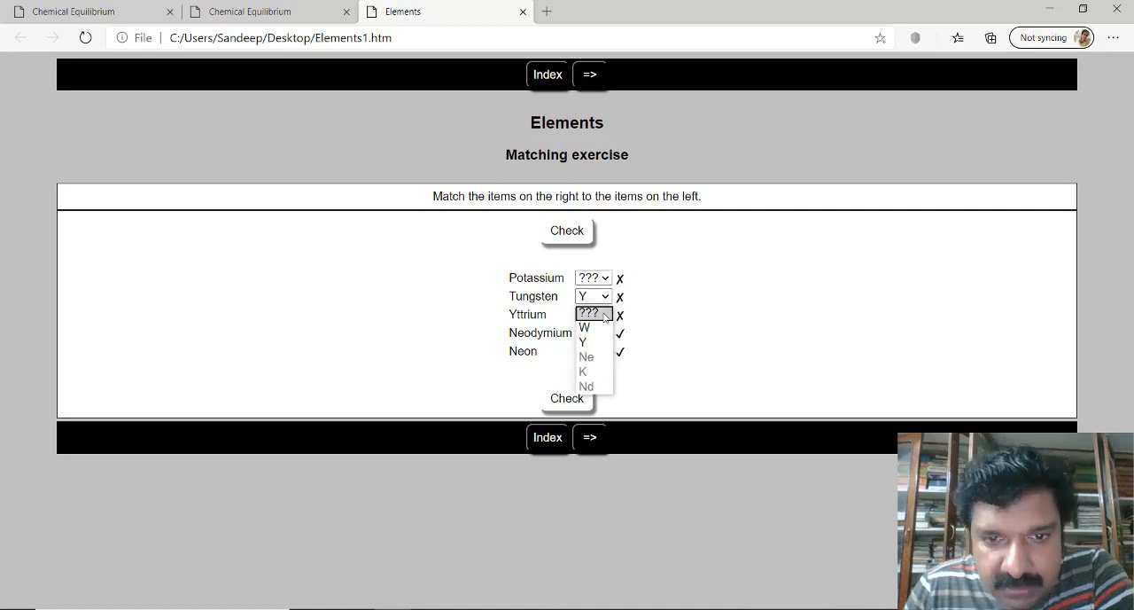
left_click(585, 327)
left_click(596, 315)
left_click(591, 361)
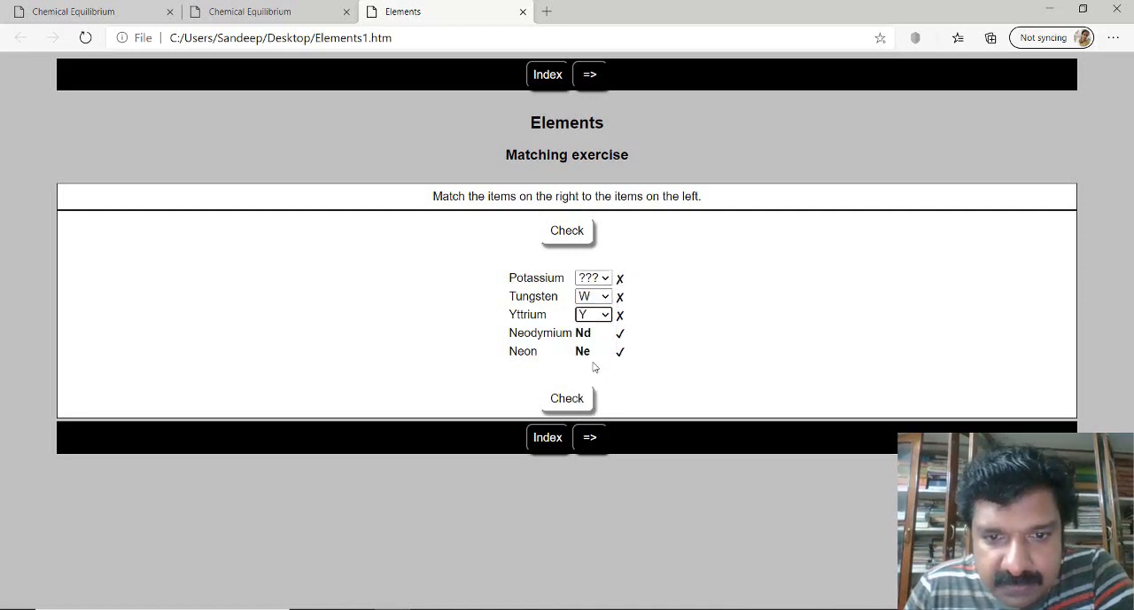
- Choose K for Potassium, check the answers again and dismiss the score message
left_click(605, 279)
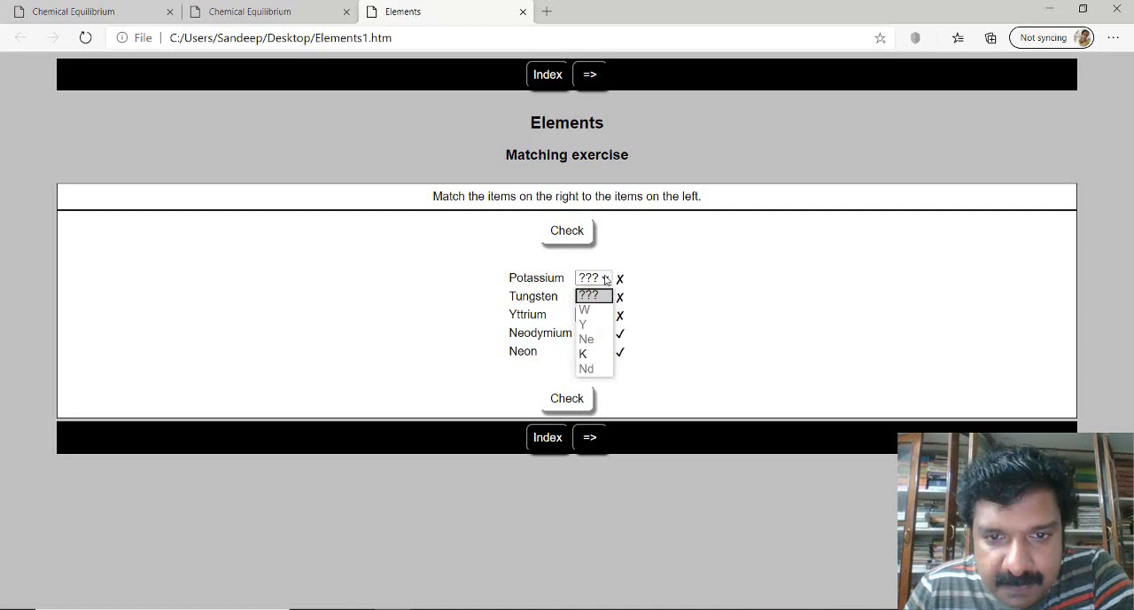
left_click(595, 355)
left_click(569, 401)
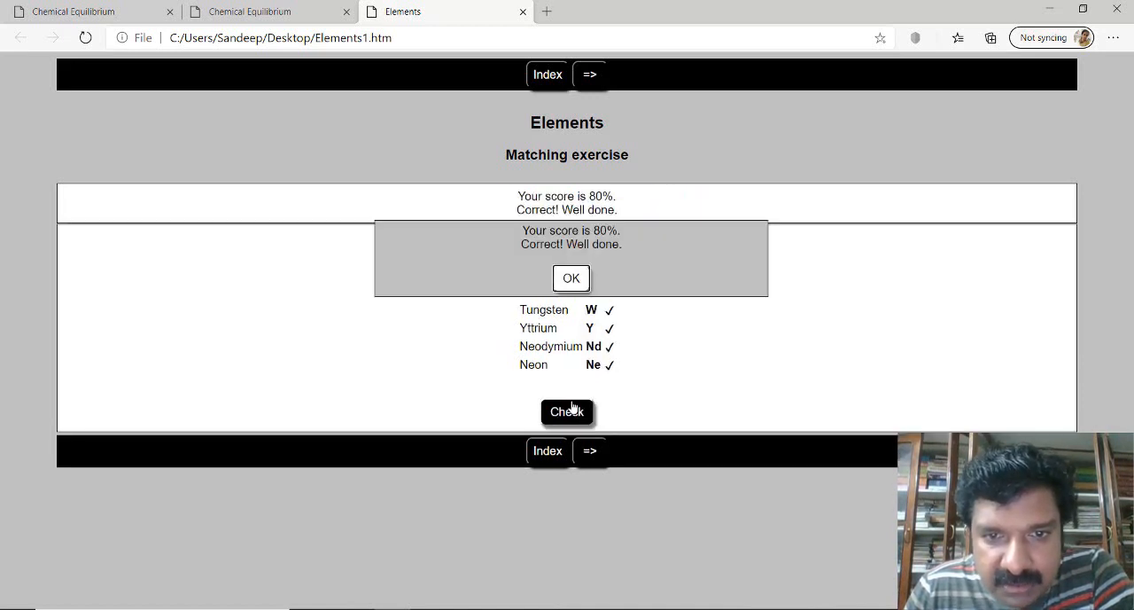
left_click(572, 279)
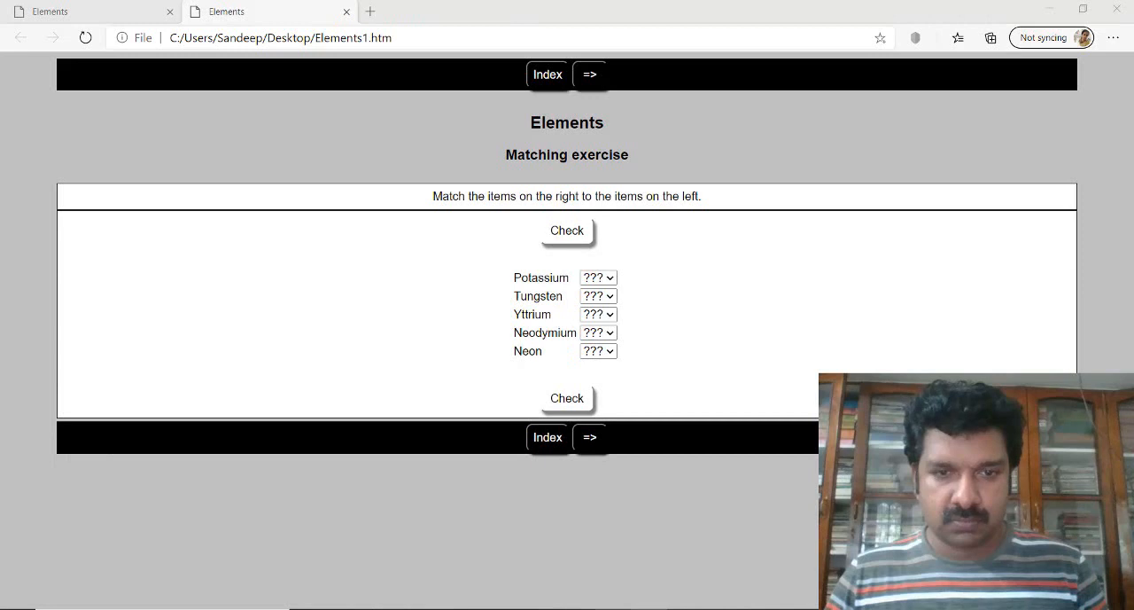
- Compare the items in JMatch with the answer choices offered for Potassium on the exercise page in the browser
key("alt+Tab")
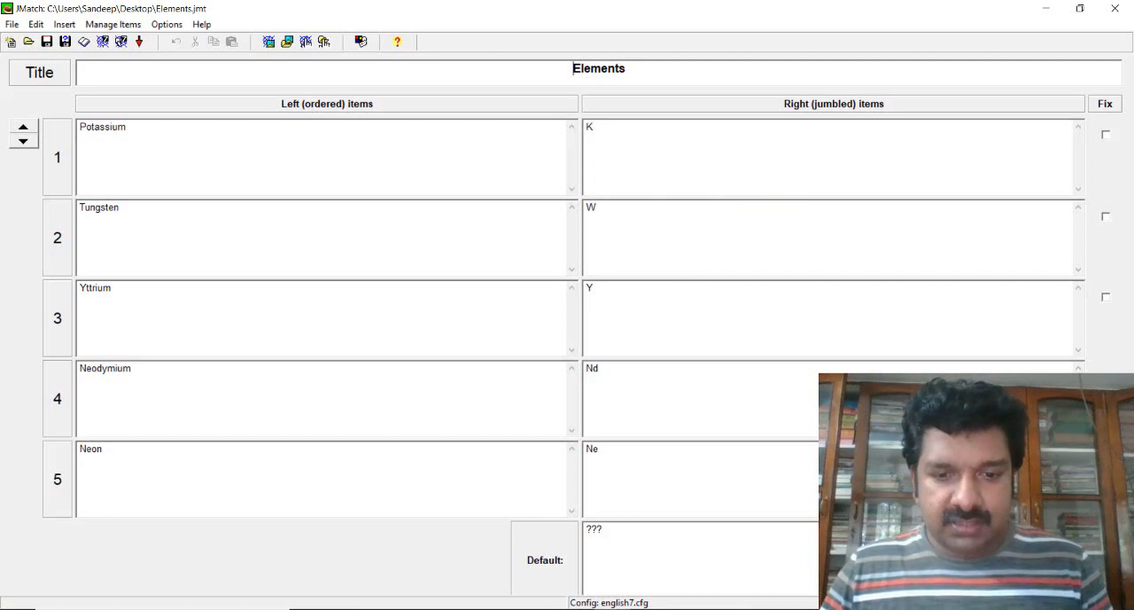
key("alt+Tab")
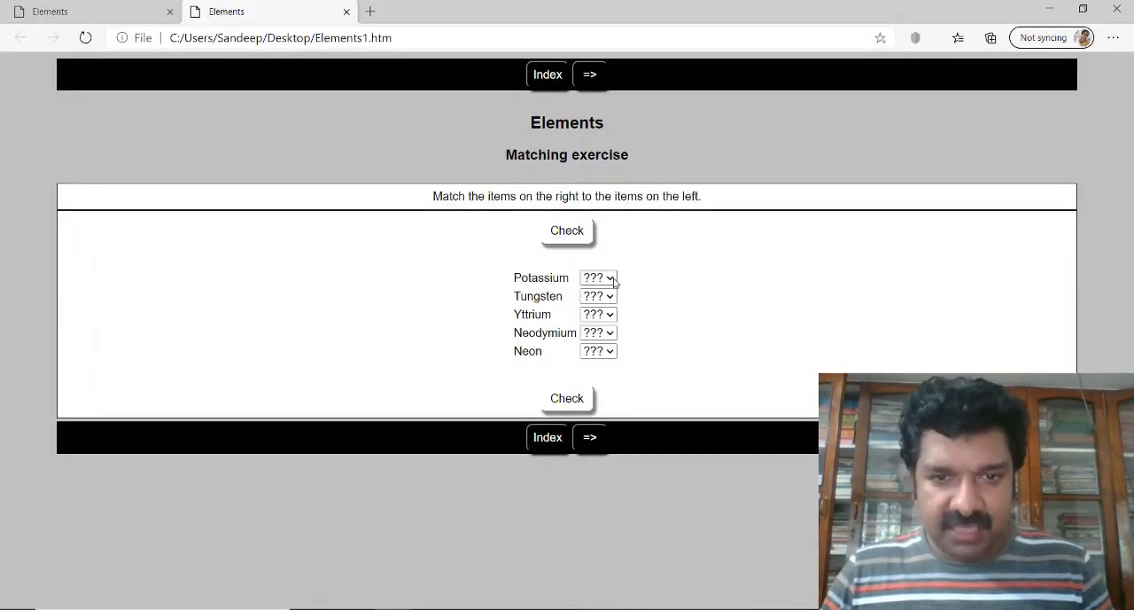
left_click(614, 280)
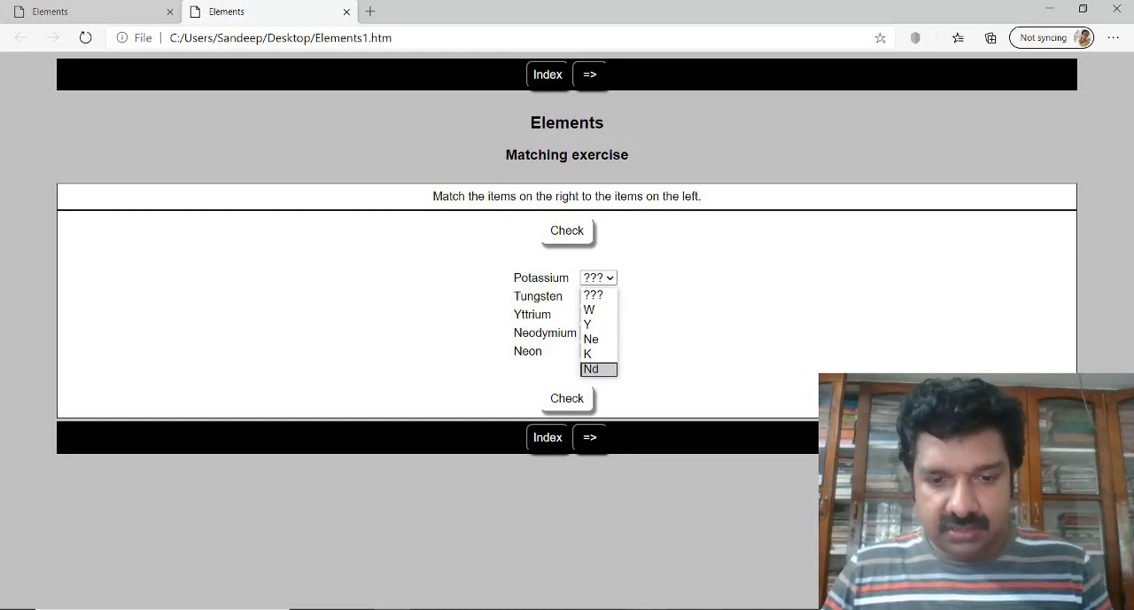
- Switch to JMatch and replace the K matching Potassium with the picture P.png from the Desktop, aligned to the centre
mouse_move(612, 608)
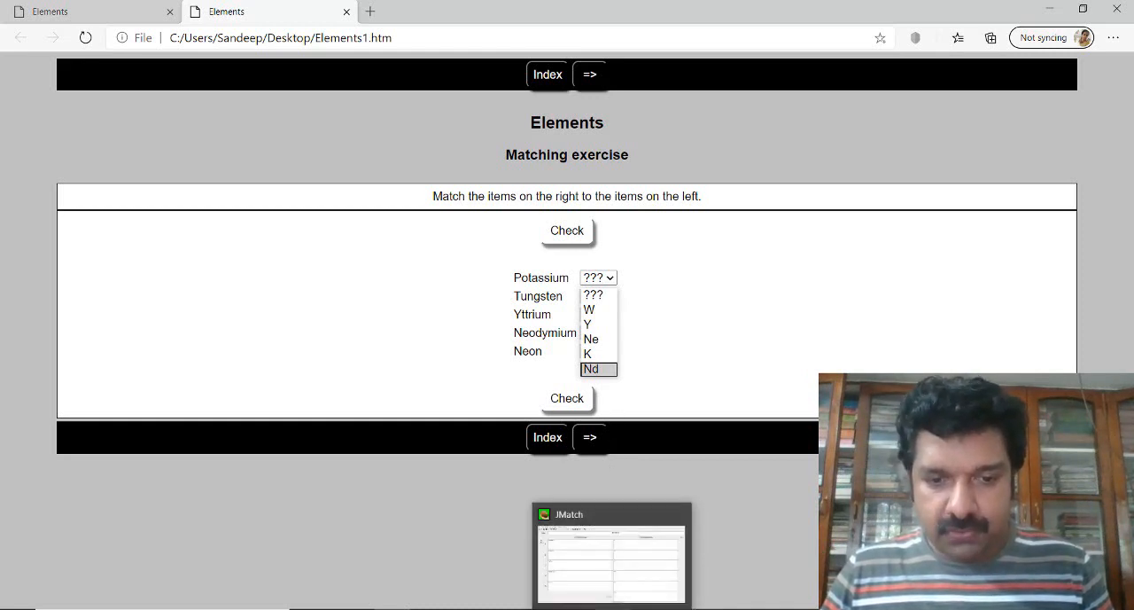
left_click(611, 554)
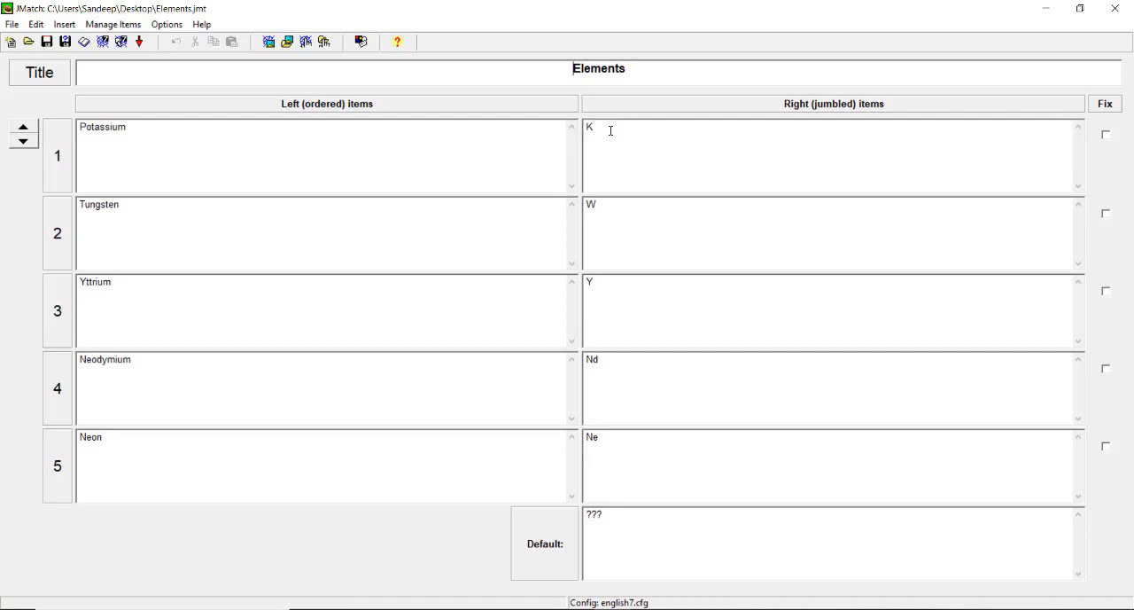
left_click(610, 131)
key("BackSpace")
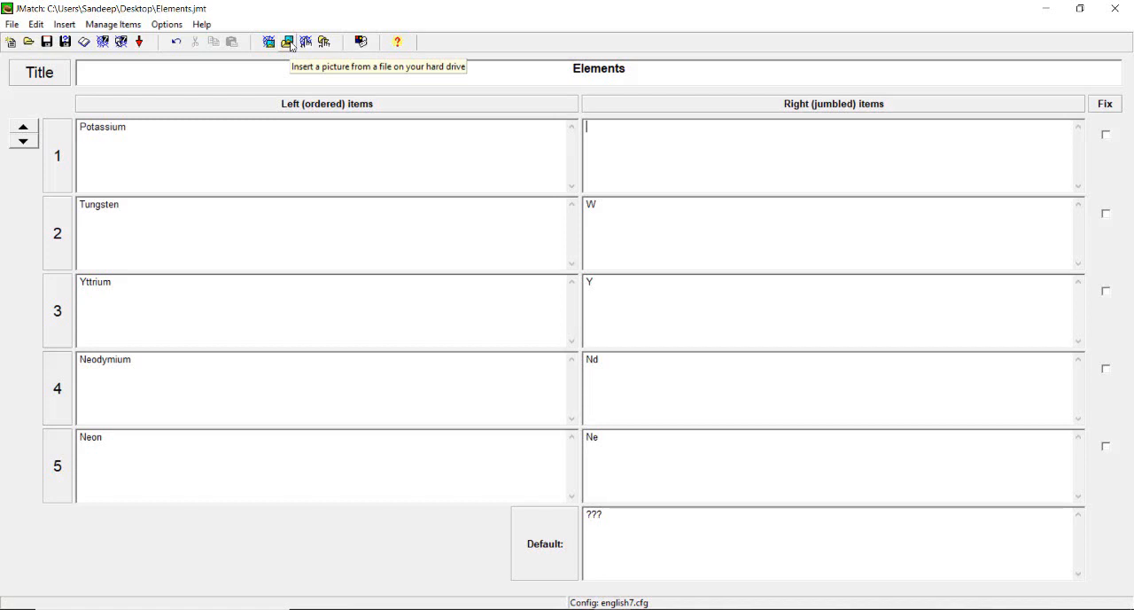
left_click(288, 43)
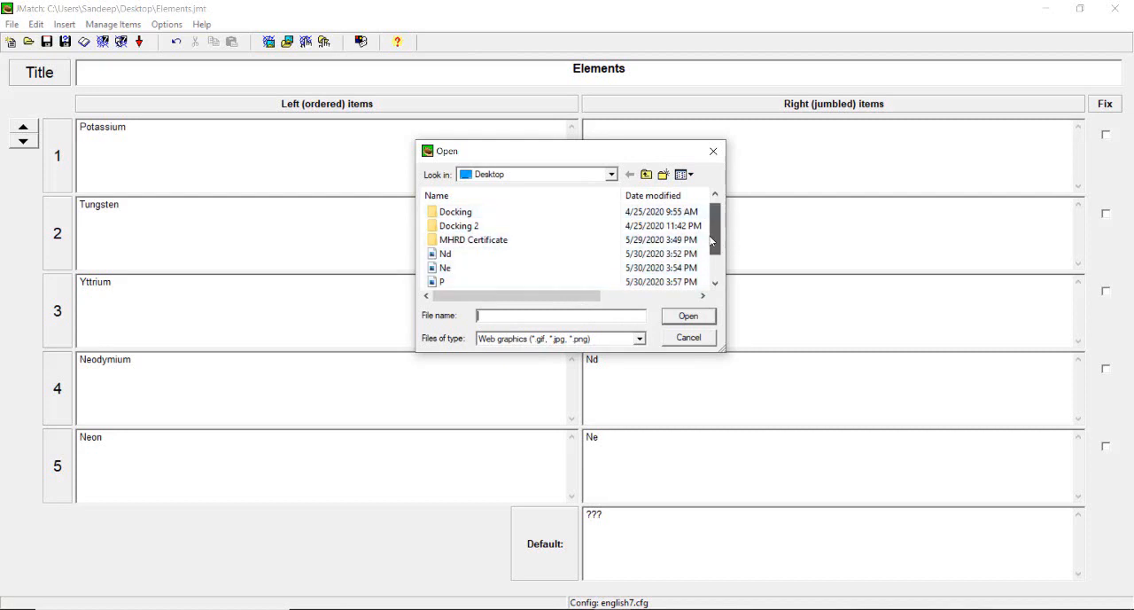
scroll(712, 252, "down", 1)
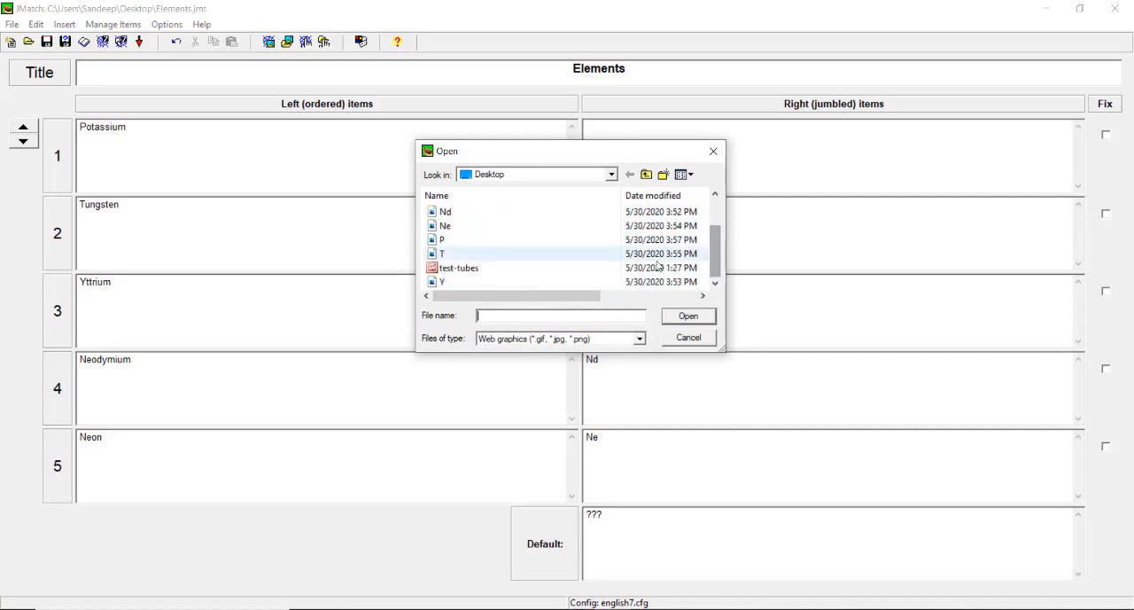
left_click_drag(716, 250, 716, 239)
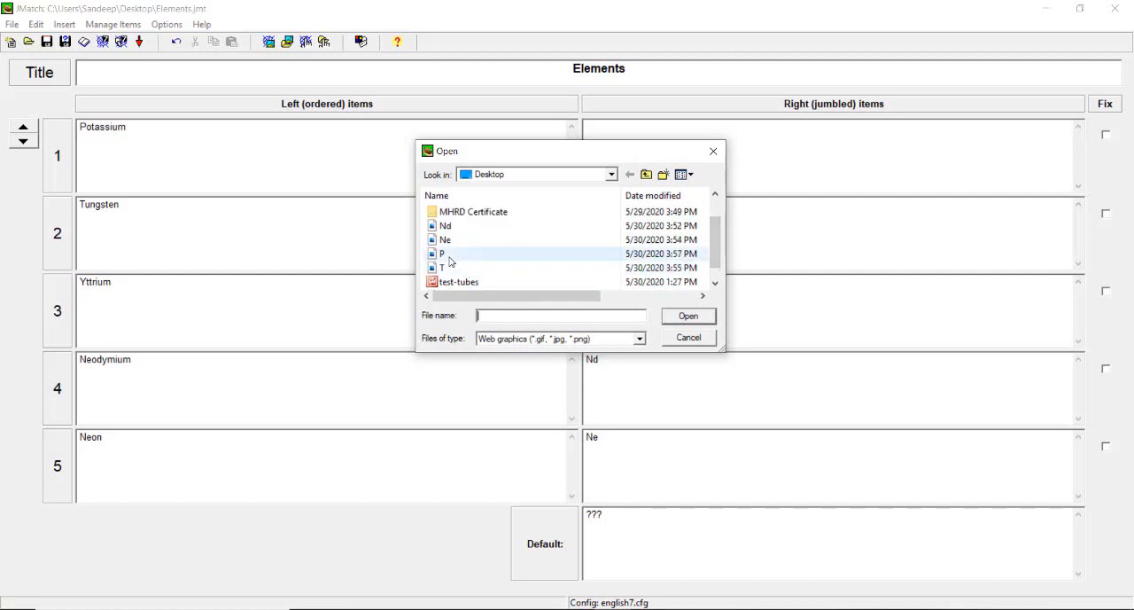
left_click(686, 317)
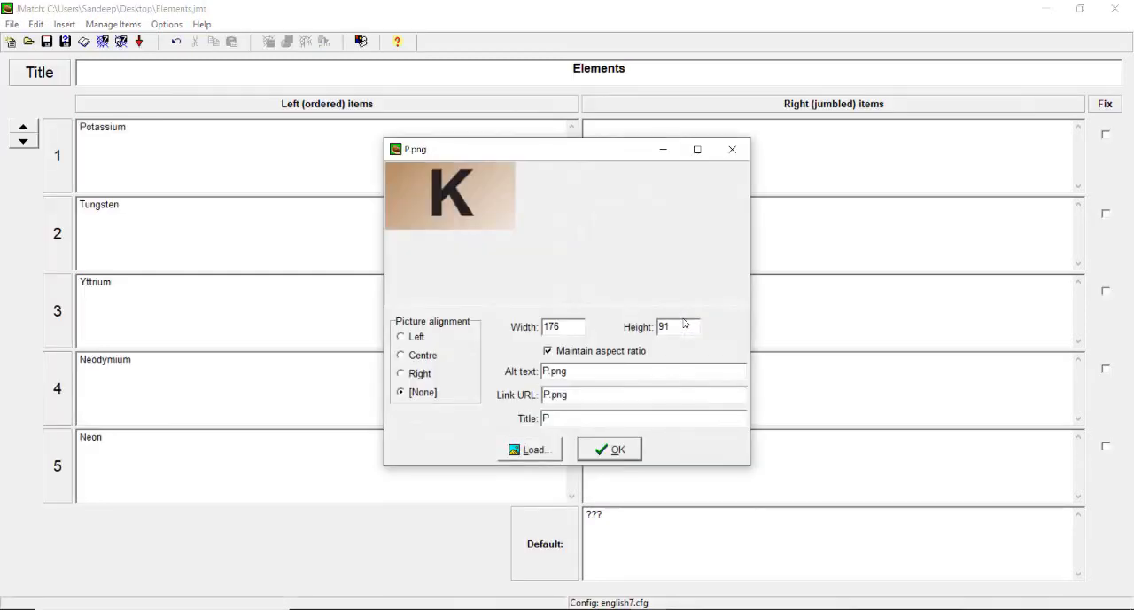
left_click(417, 357)
left_click(610, 449)
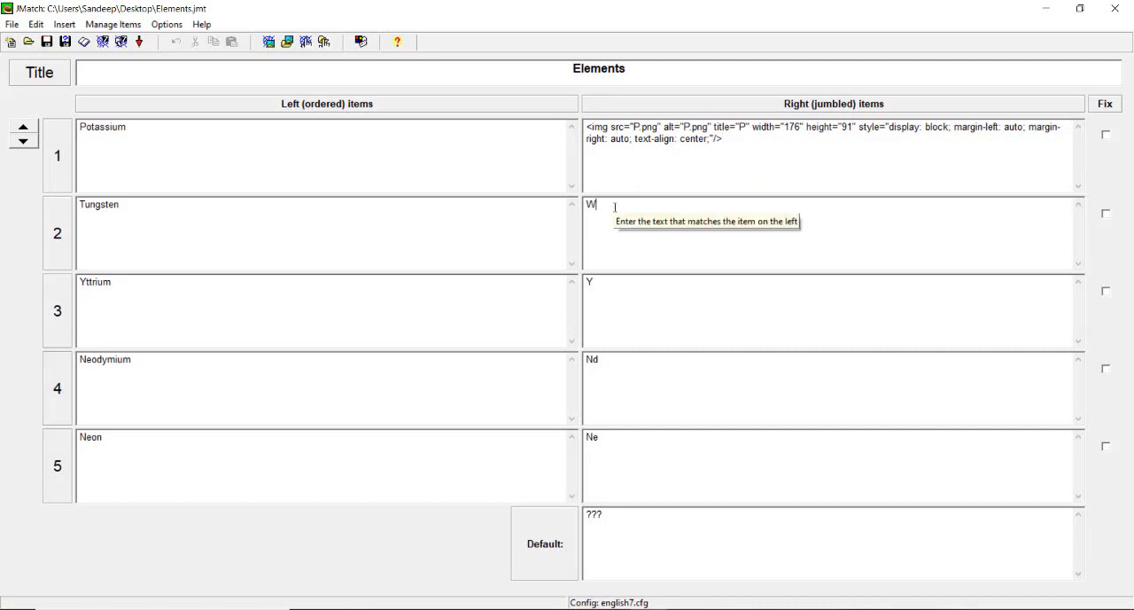
- Replace the W matching Tungsten with the picture T.png from the Desktop, aligned to the centre
left_click(288, 45)
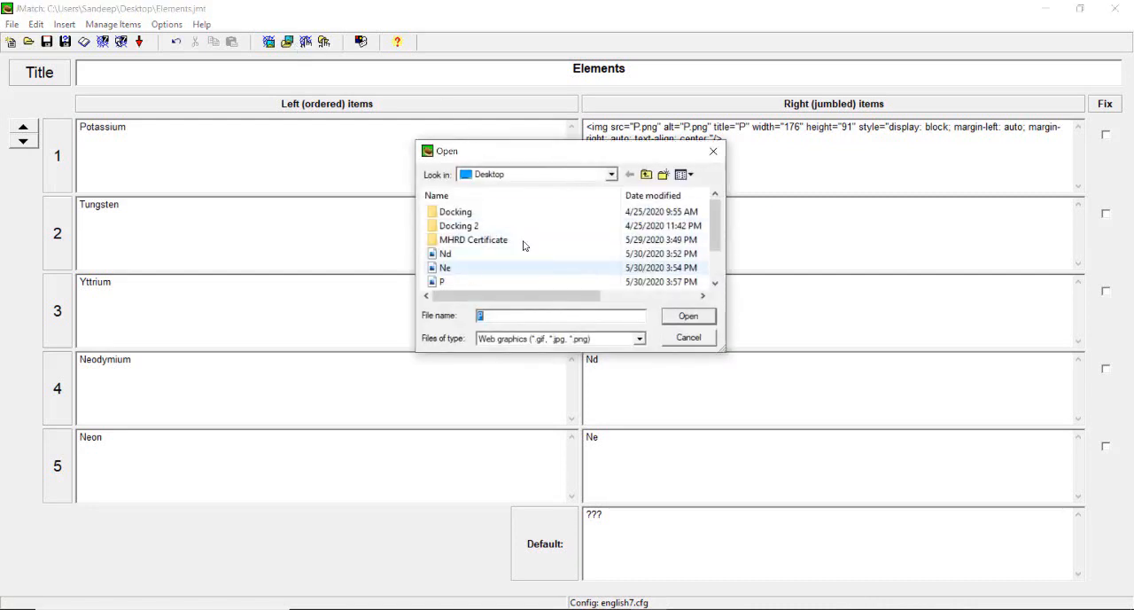
left_click(720, 243)
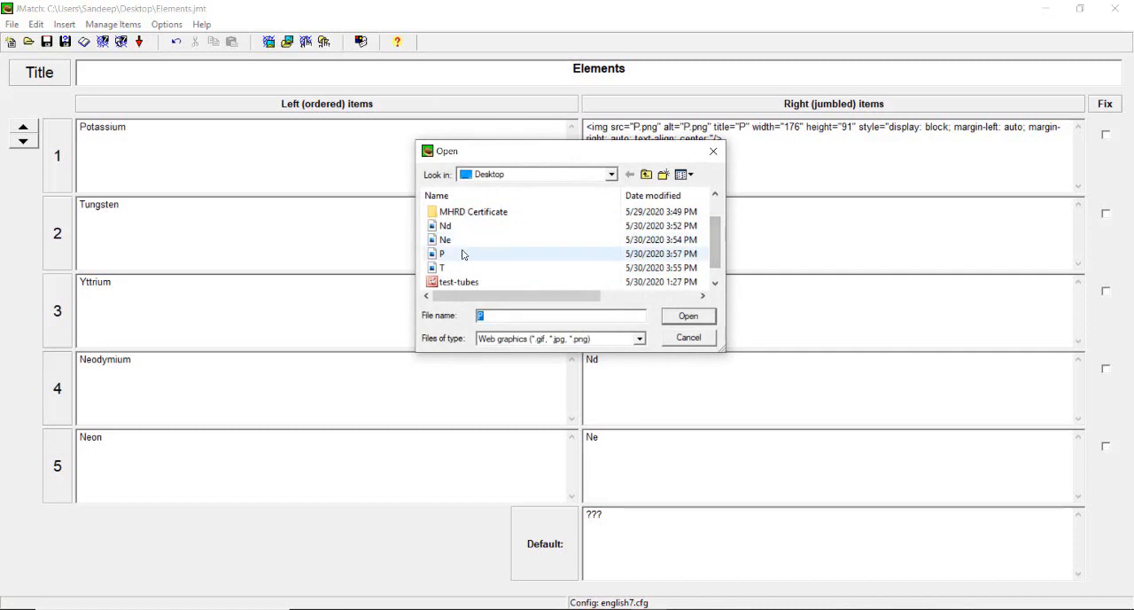
mouse_move(719, 254)
left_mouse_down()
mouse_move(720, 268)
mouse_move(717, 239)
mouse_move(712, 268)
mouse_move(708, 256)
left_mouse_up()
left_click(532, 267)
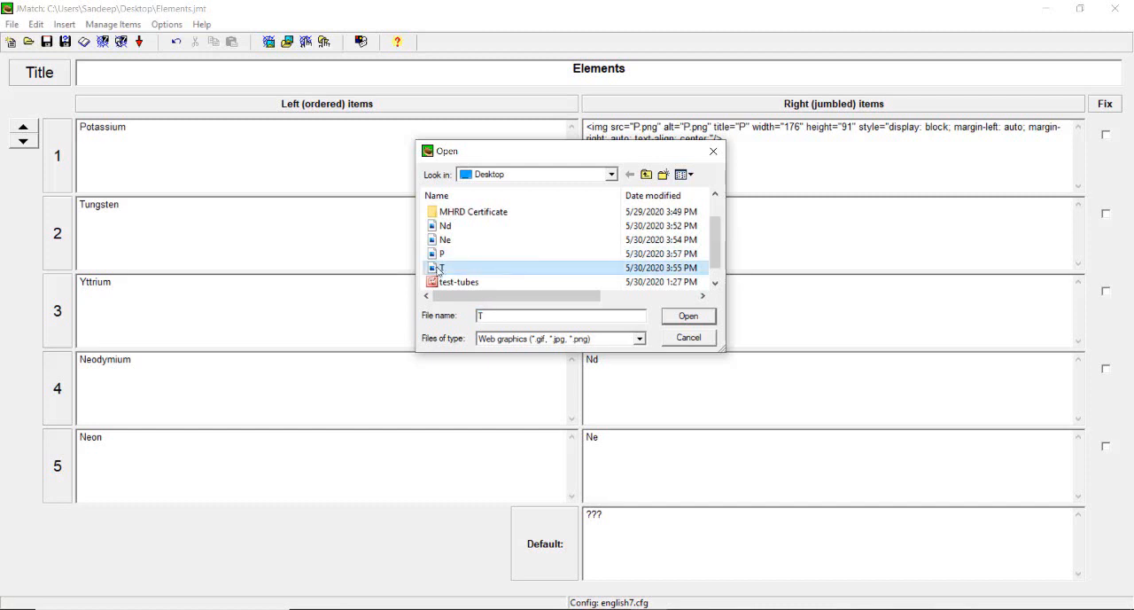
left_click(671, 315)
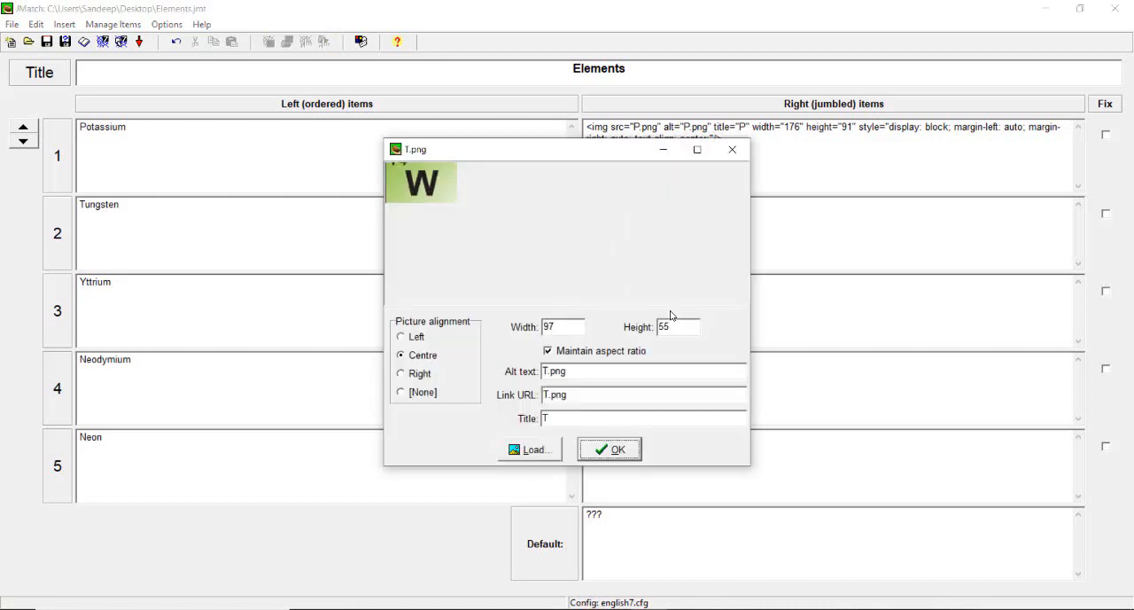
left_click(609, 449)
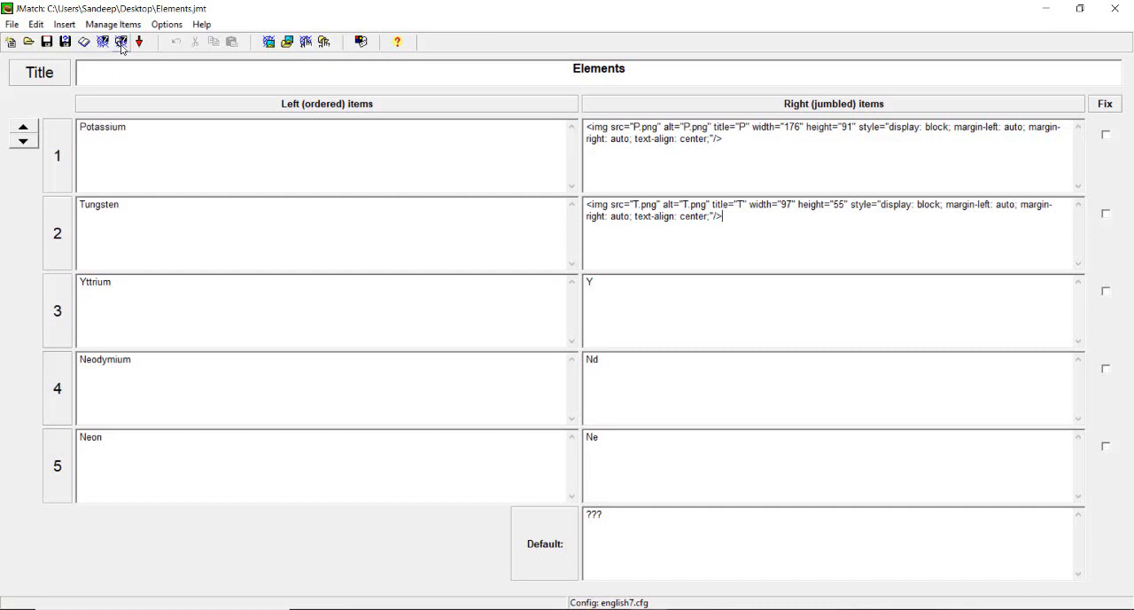
- Save the exercise under the new name Elements2 on the Desktop
left_click(66, 43)
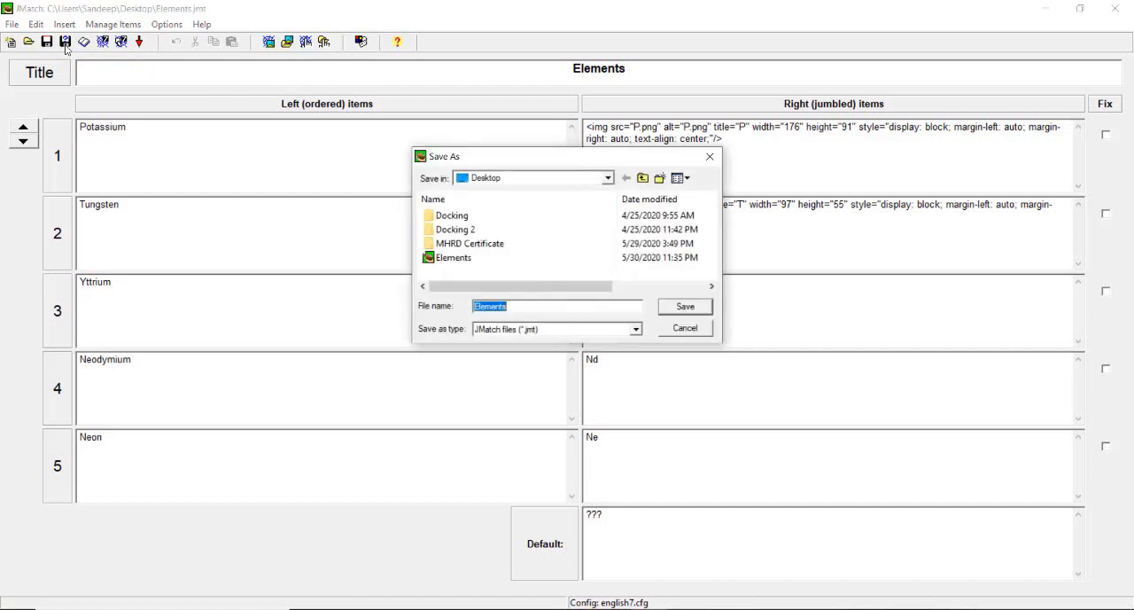
left_click(510, 307)
type("2")
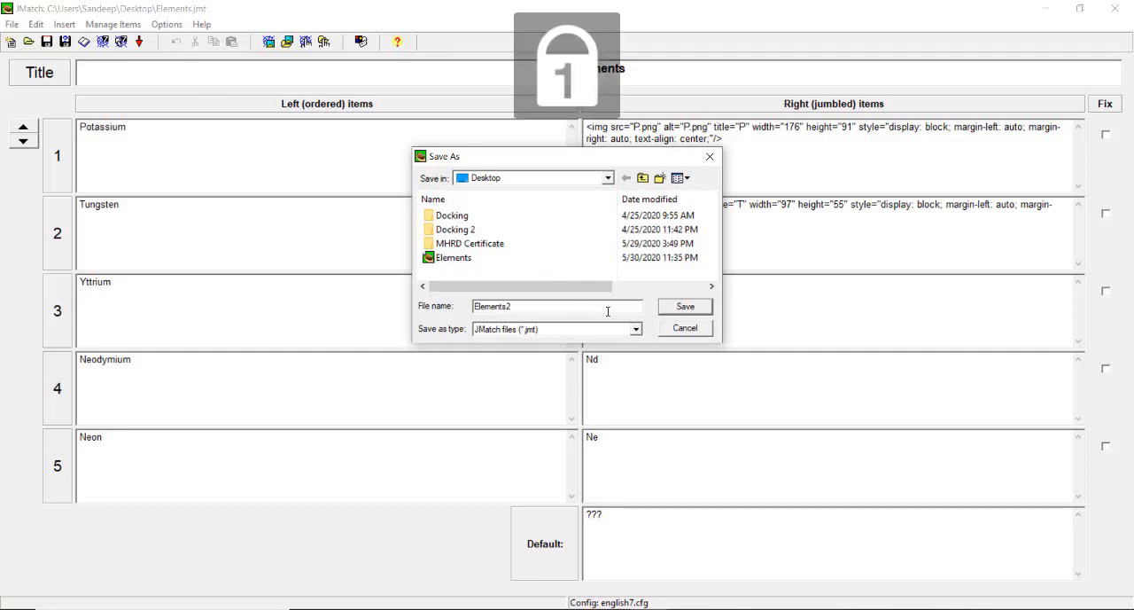
left_click(681, 308)
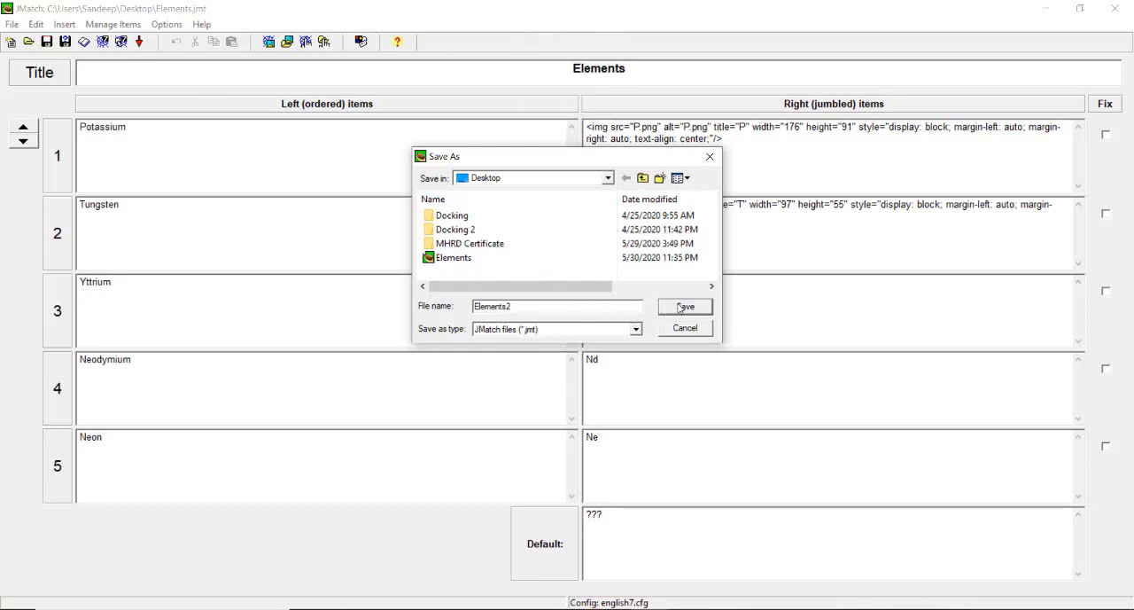
left_click(681, 307)
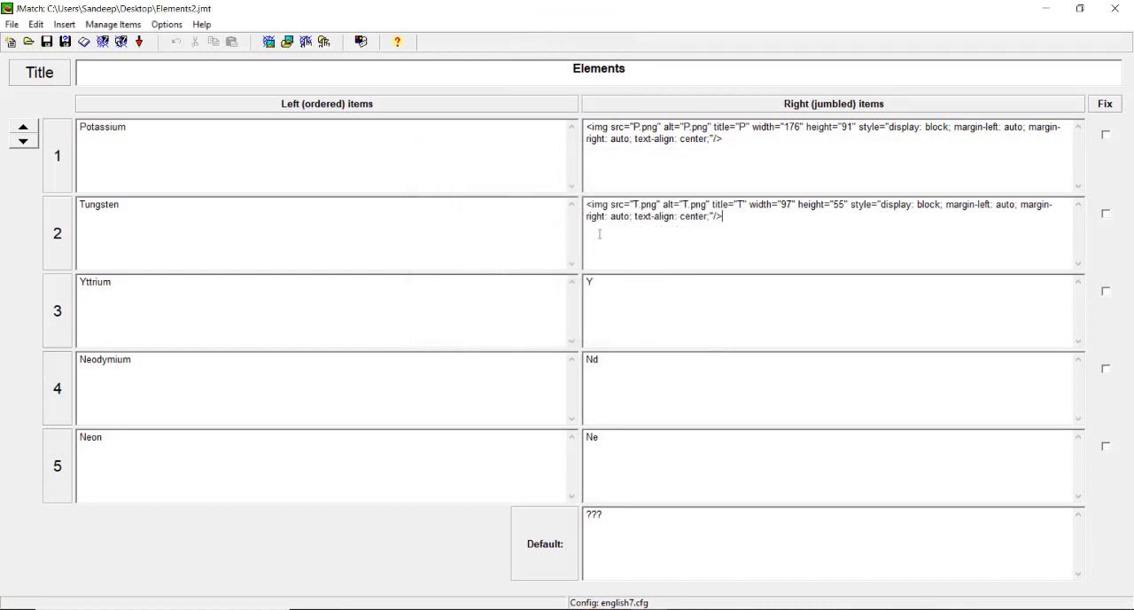
- Export the exercise as a drag-and-drop web page named Elements2 on the Desktop and view it in the browser
left_click(123, 44)
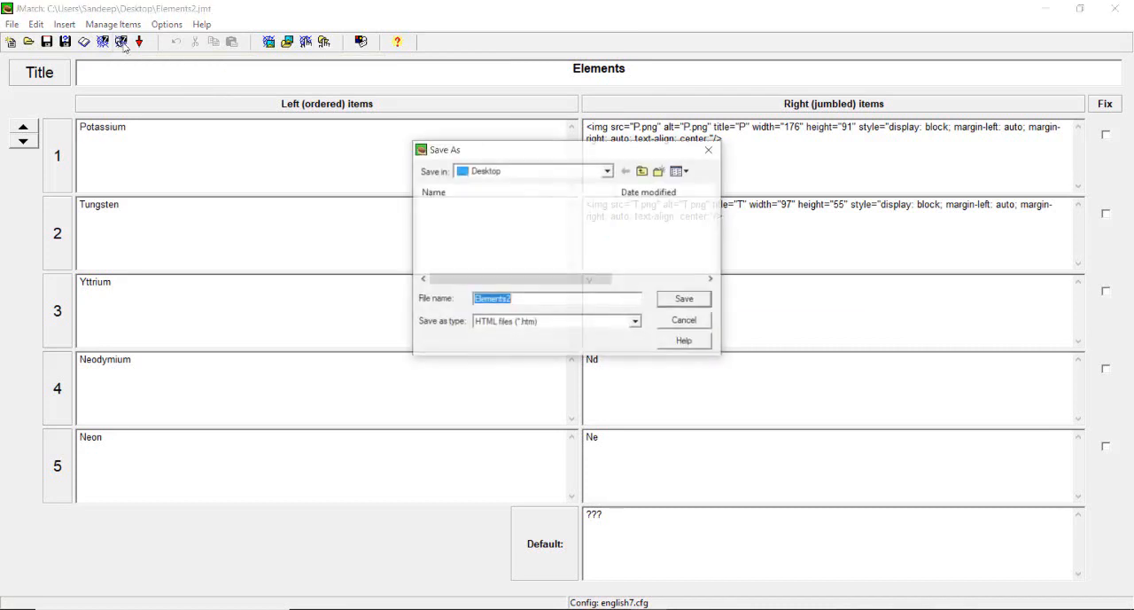
left_click(684, 300)
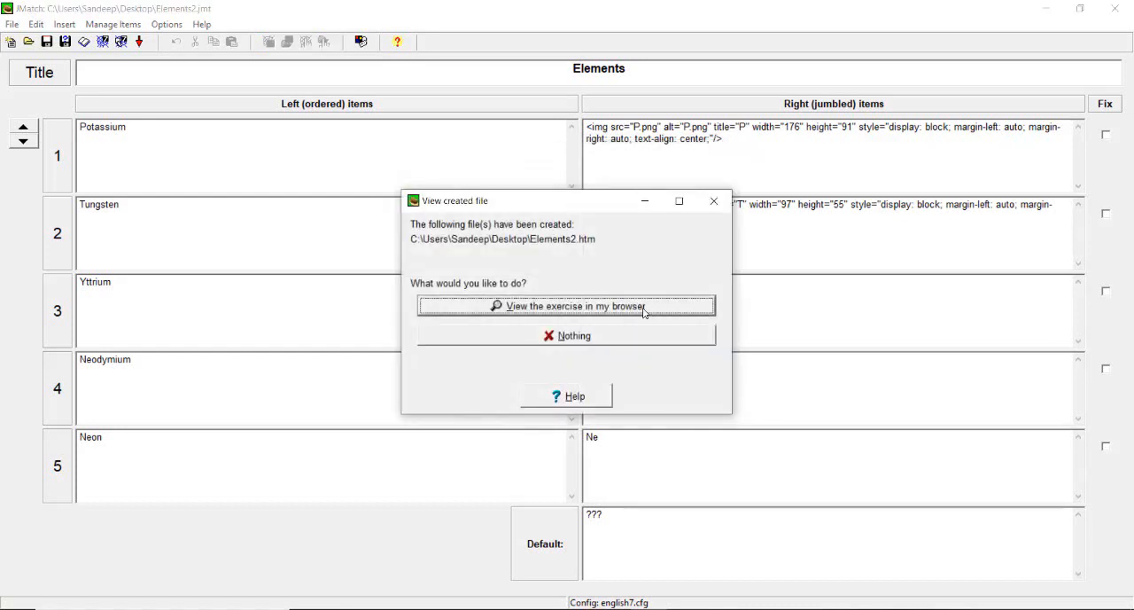
left_click(645, 310)
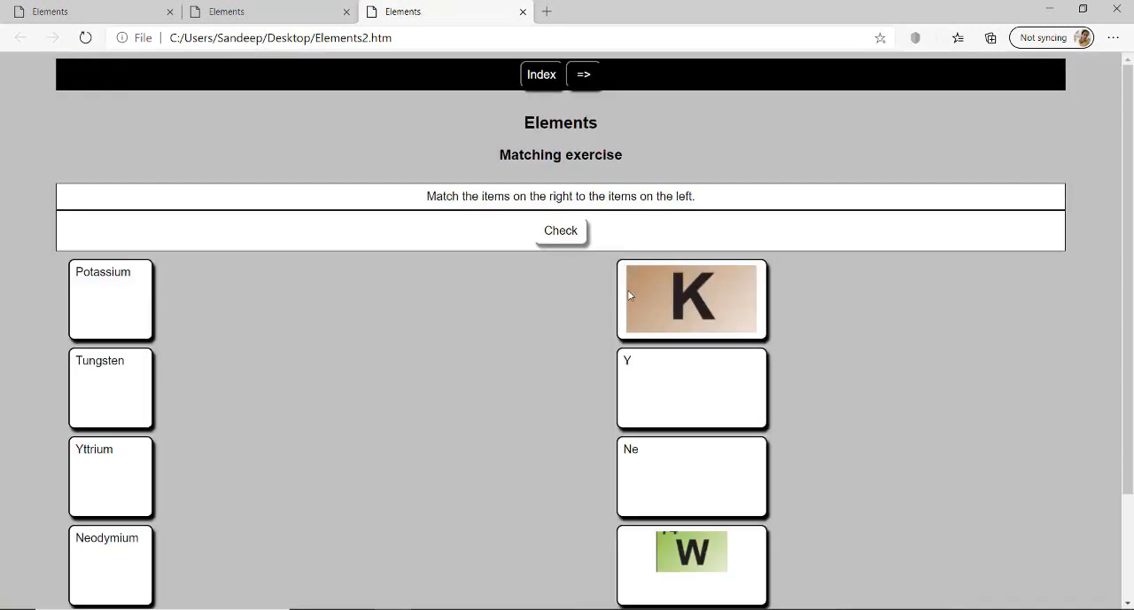
- Match the K picture card to Potassium and the W picture card to Tungsten
scroll(625, 319, "down", 2)
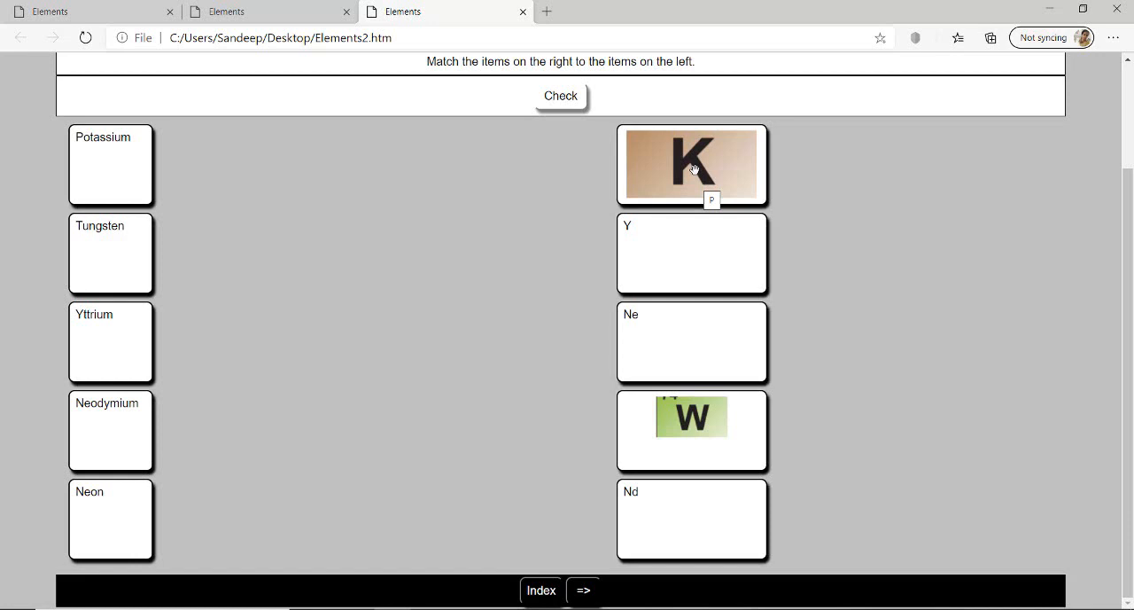
left_click_drag(693, 168, 233, 184)
left_click_drag(721, 165, 216, 163)
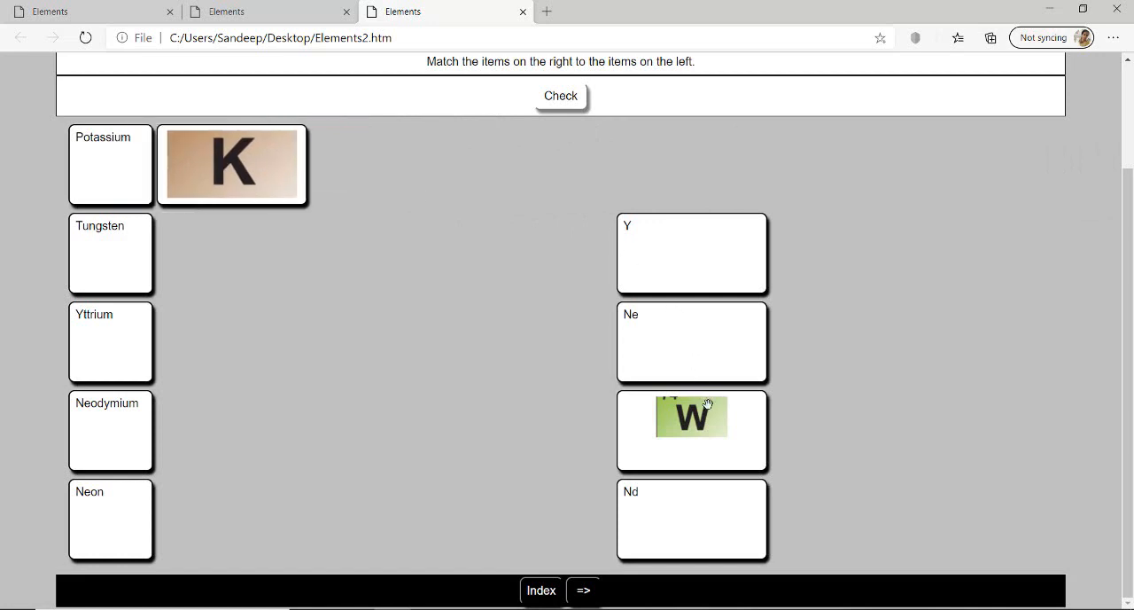
left_click_drag(701, 423, 223, 249)
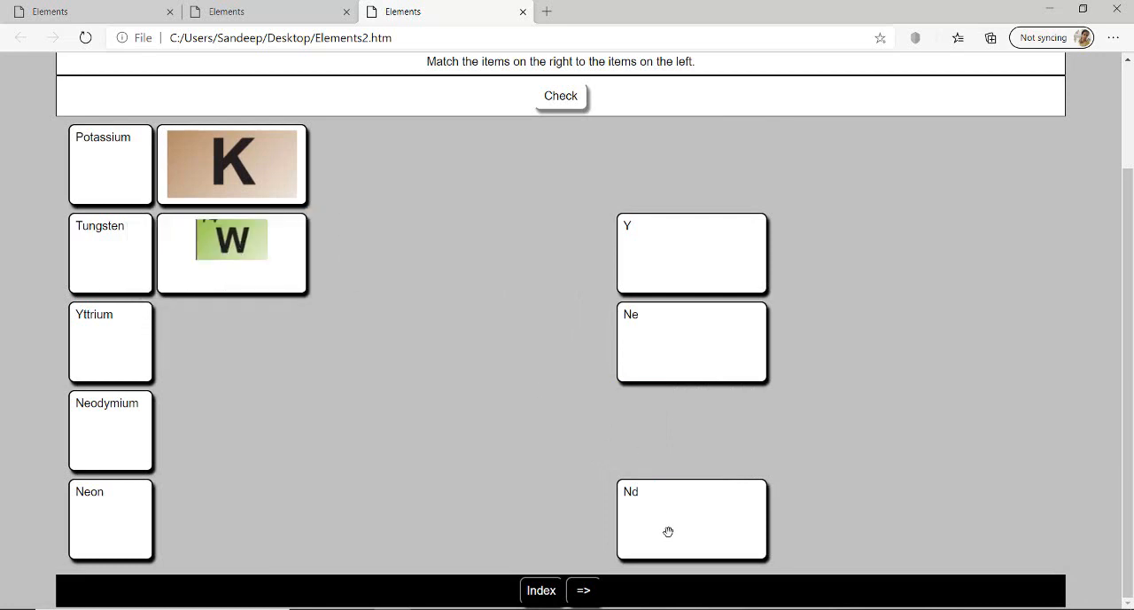
- Match the Nd card to Neodymium, Y to Yttrium and Ne to Neon, and check the answers
left_click_drag(668, 530, 178, 438)
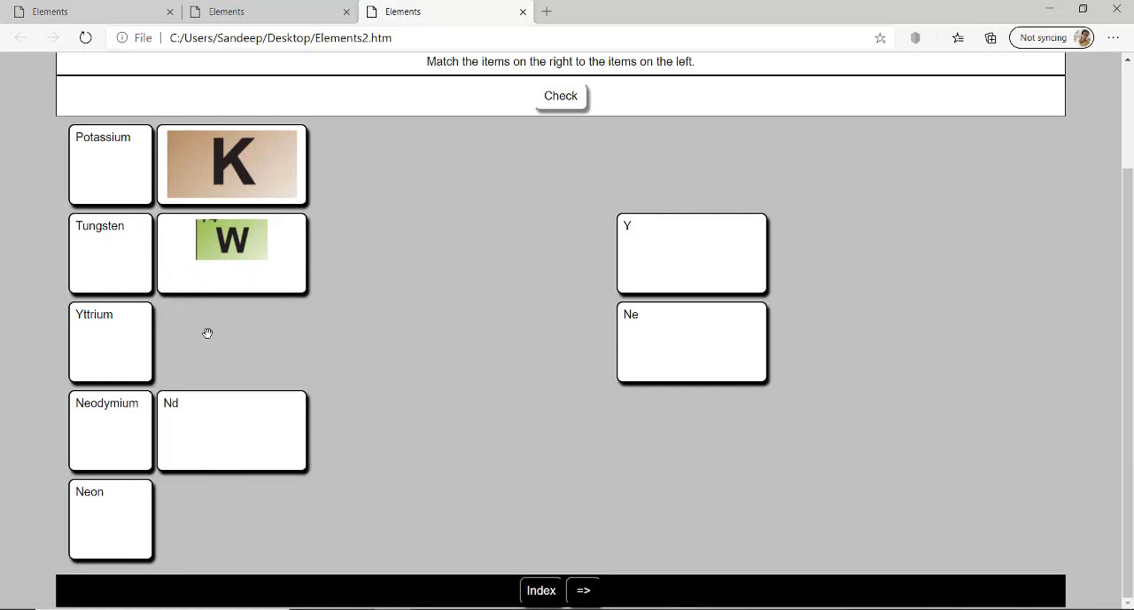
left_click_drag(645, 252, 241, 280)
left_click_drag(703, 259, 212, 352)
left_click_drag(716, 345, 178, 514)
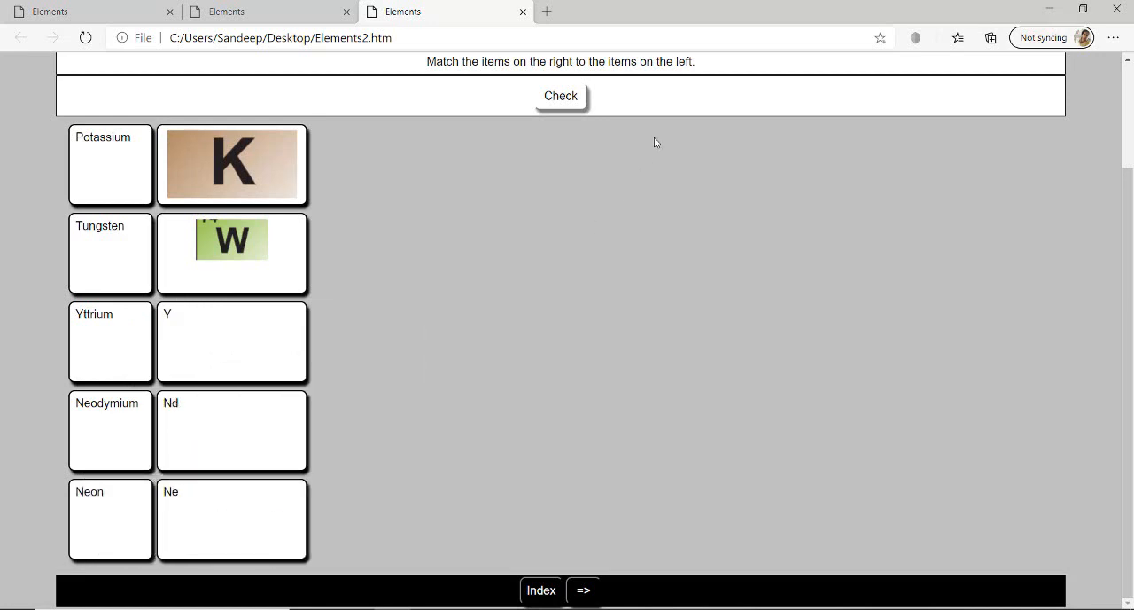
left_click(561, 95)
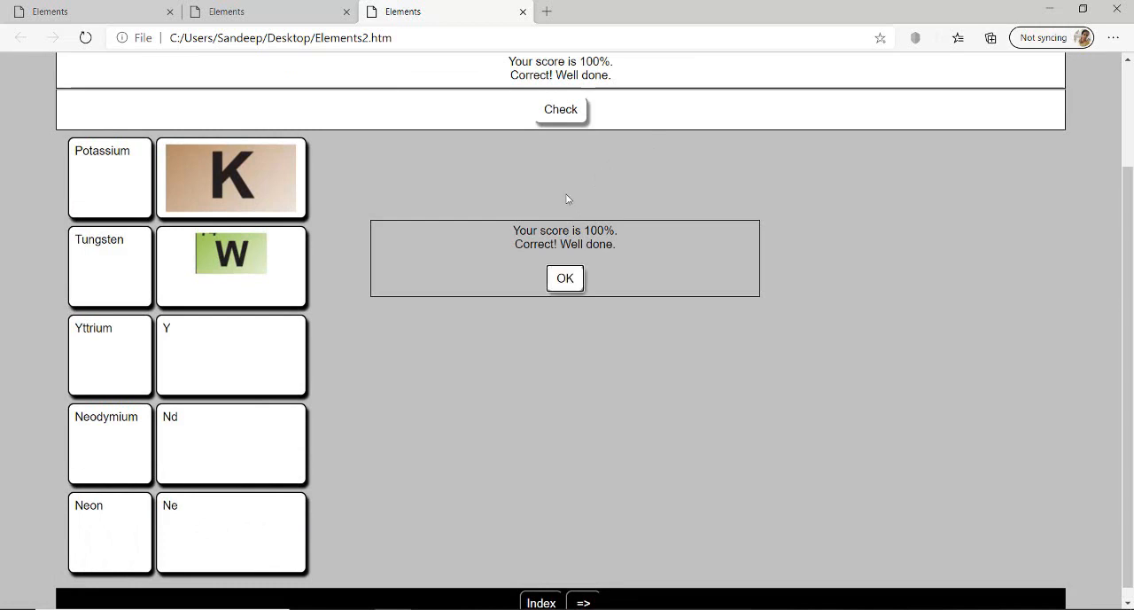
left_click(565, 280)
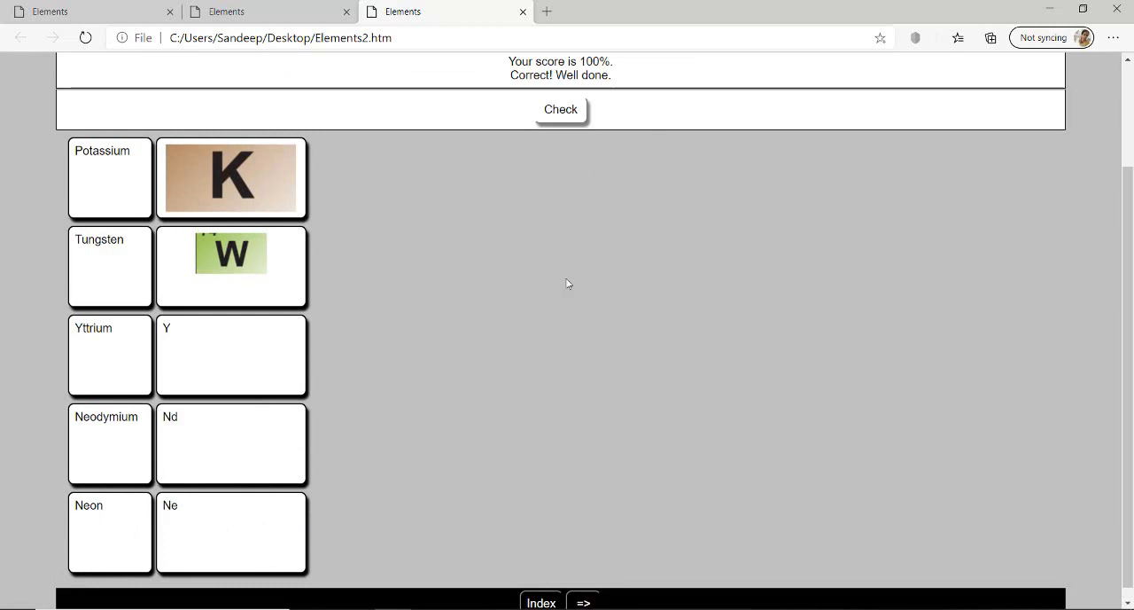